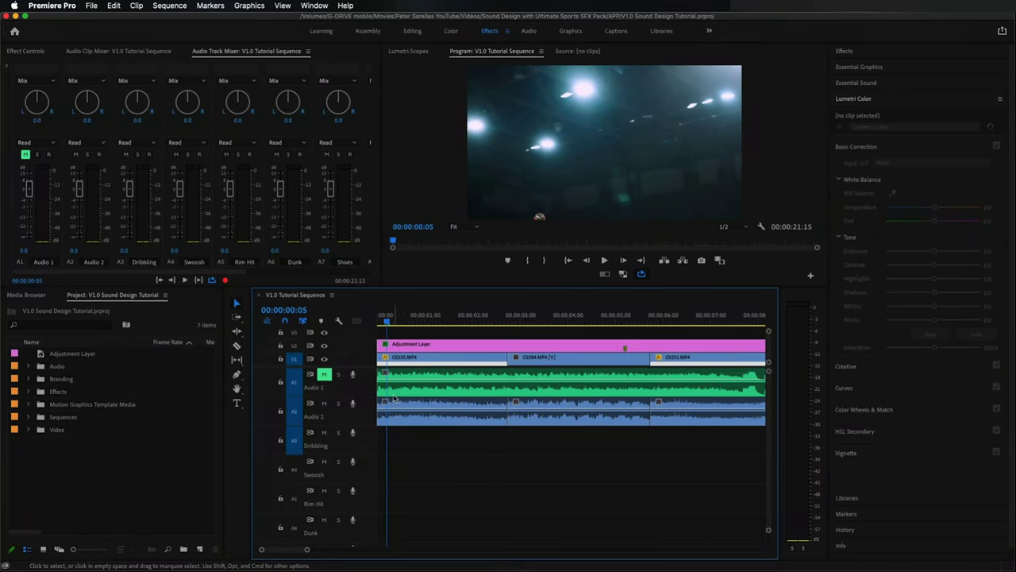
click(415, 386)
key(minus)
key(minus)
key(minus)
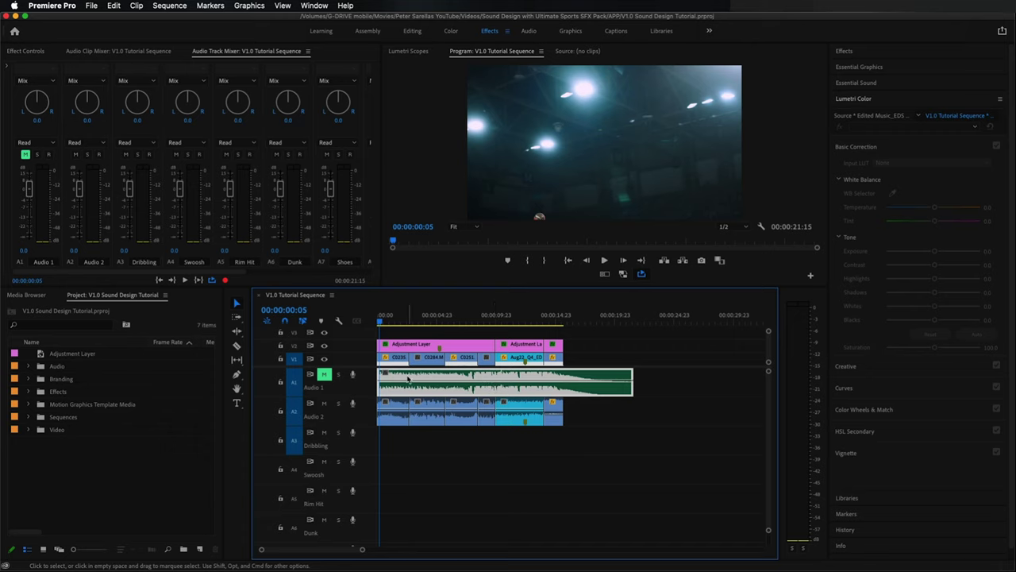
key(equal)
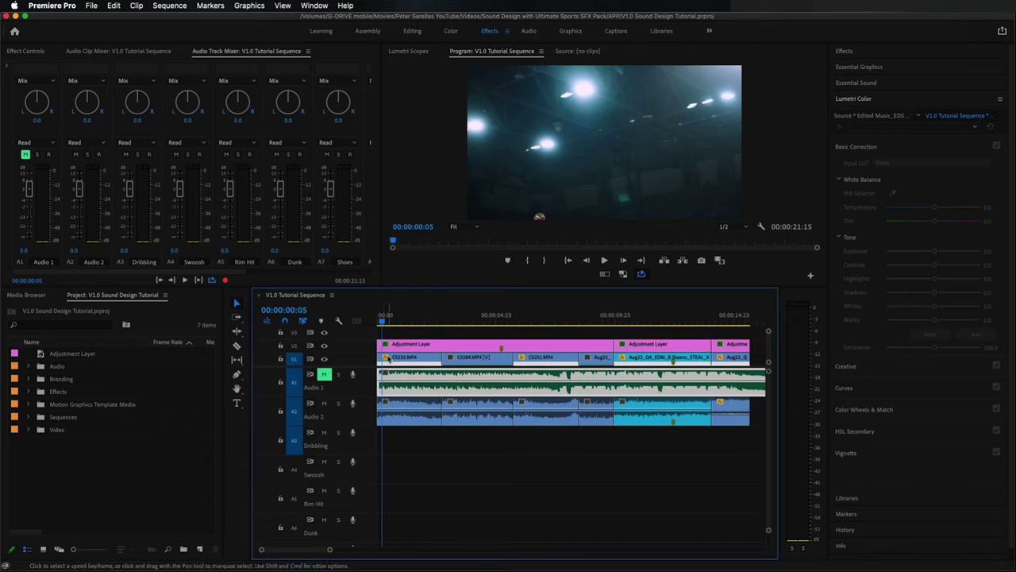
key(minus)
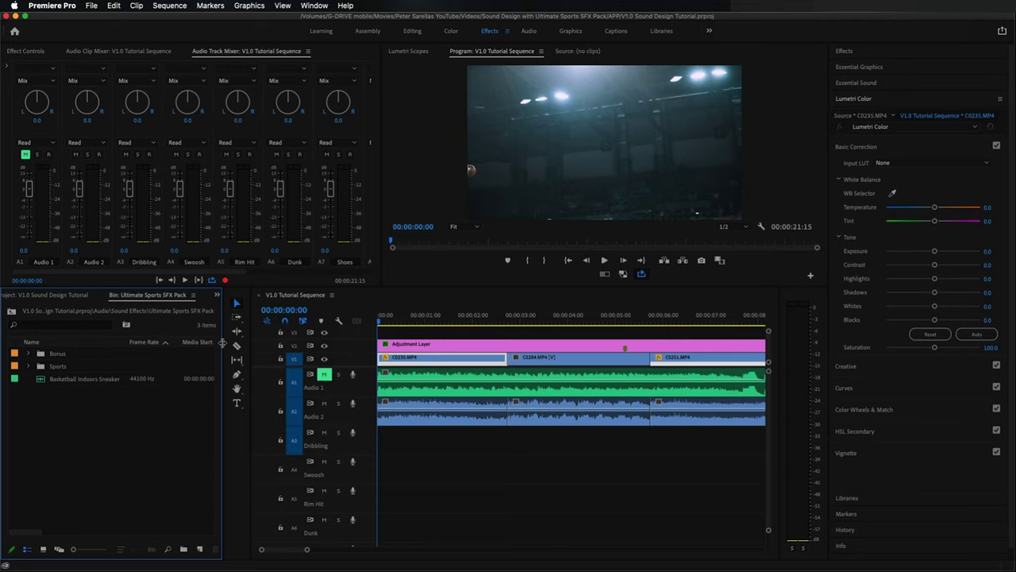
- Widen the bin slightly and examine the sport categories and the Bonus folders in the Ultimate Sports SFX Pack
drag(223, 342, 231, 344)
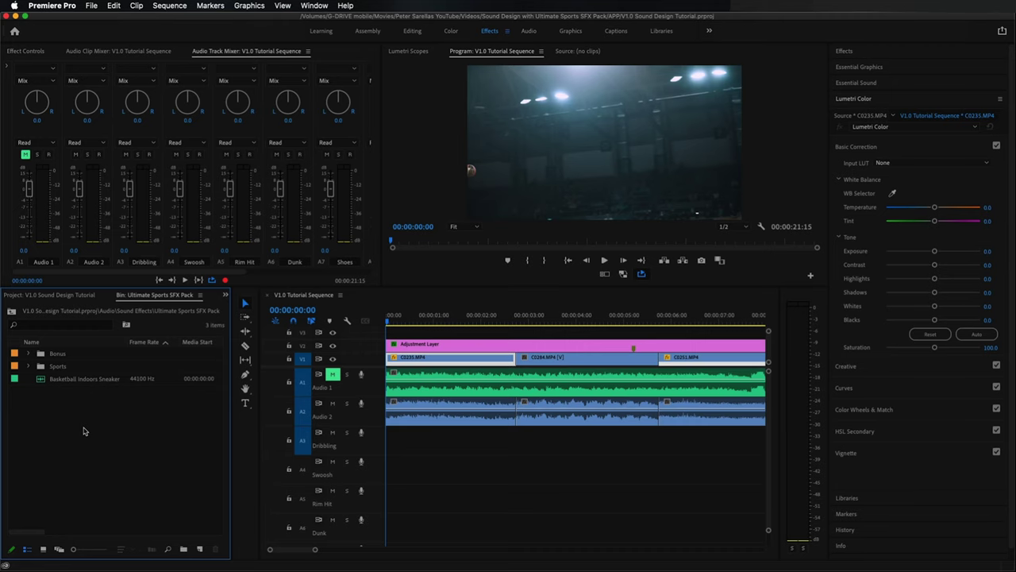
click(30, 366)
scroll(63, 389, down, 1)
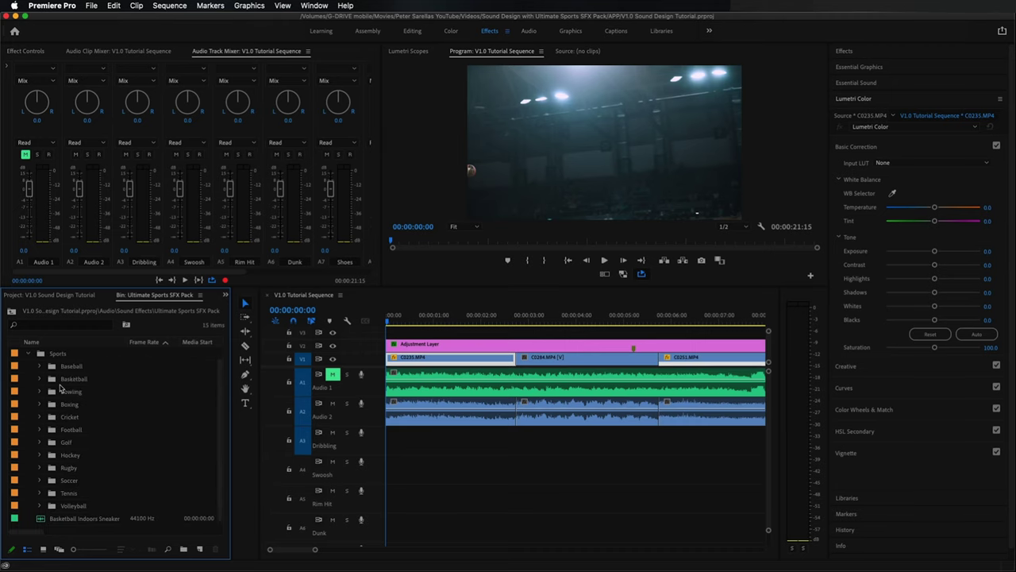
click(73, 366)
click(80, 380)
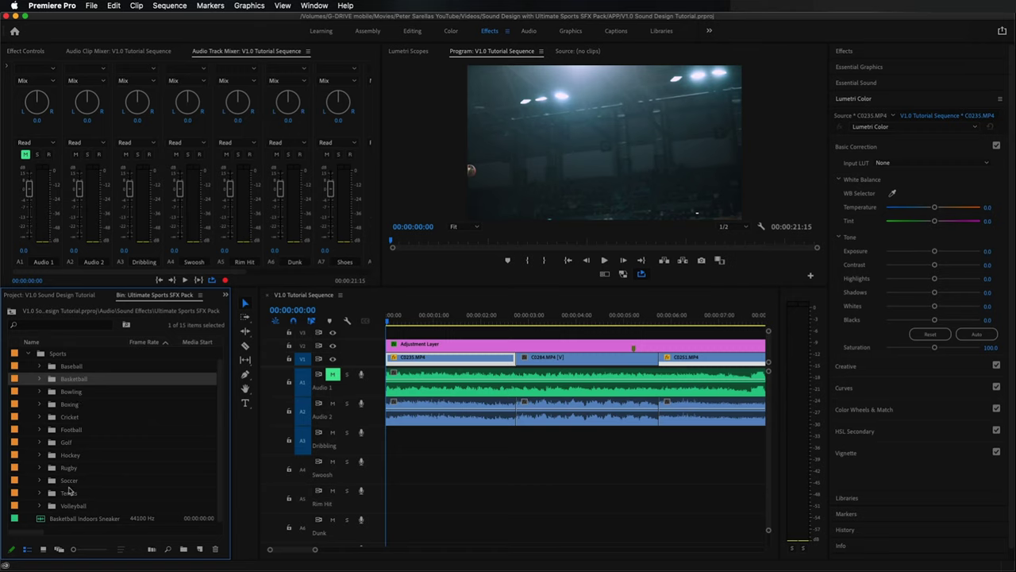
click(41, 521)
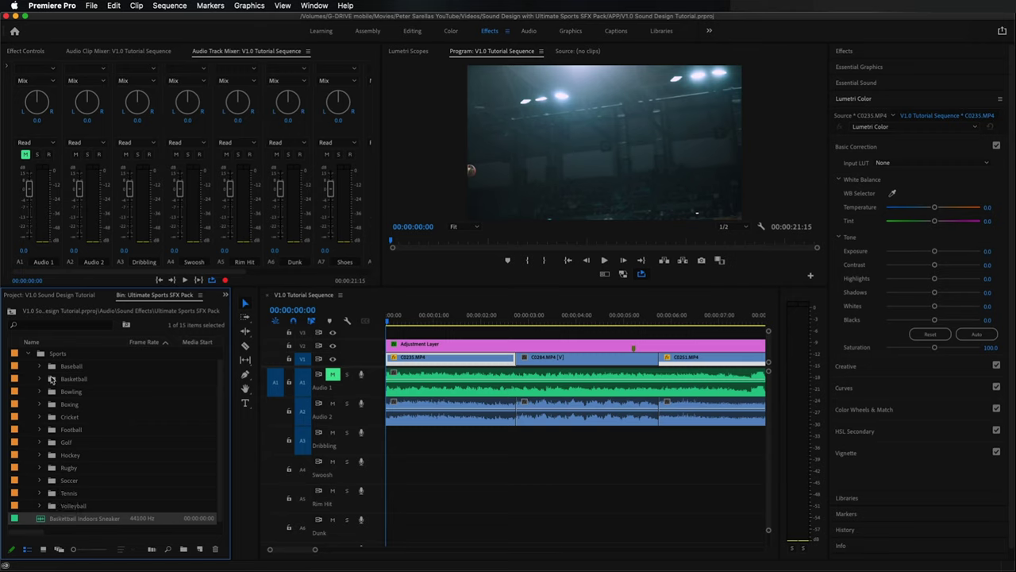
scroll(42, 421, up, 1)
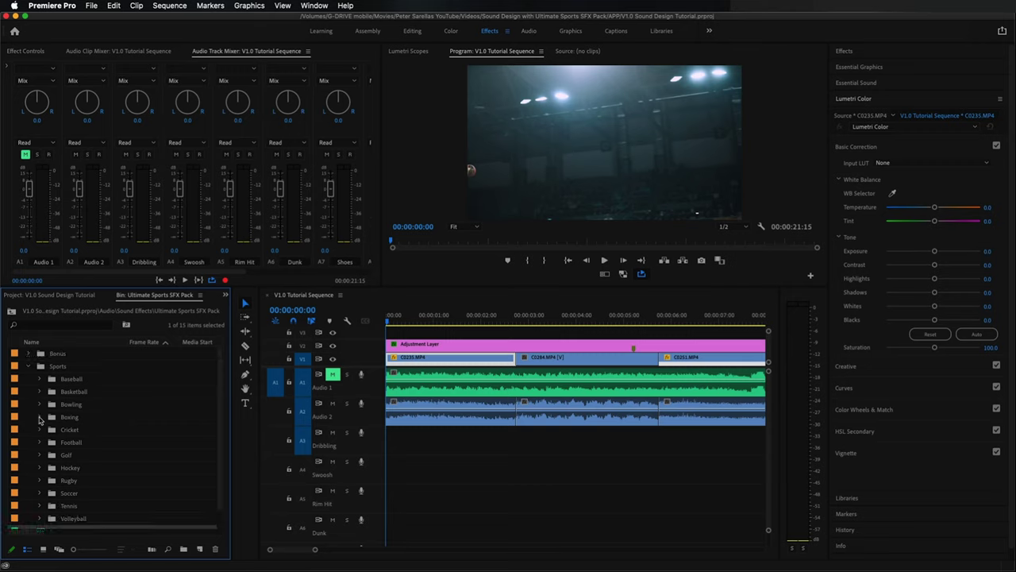
click(29, 354)
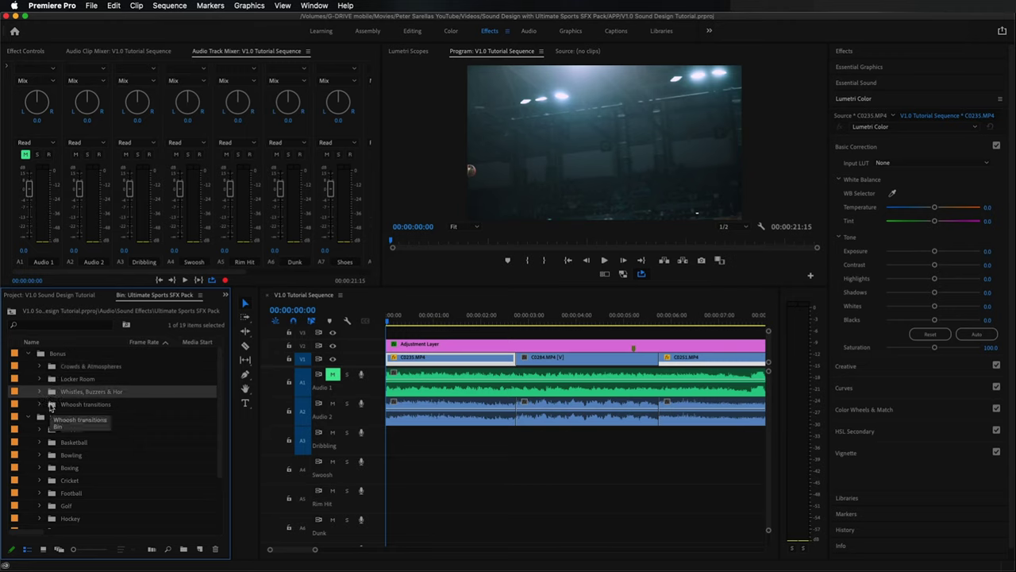
click(51, 406)
click(29, 353)
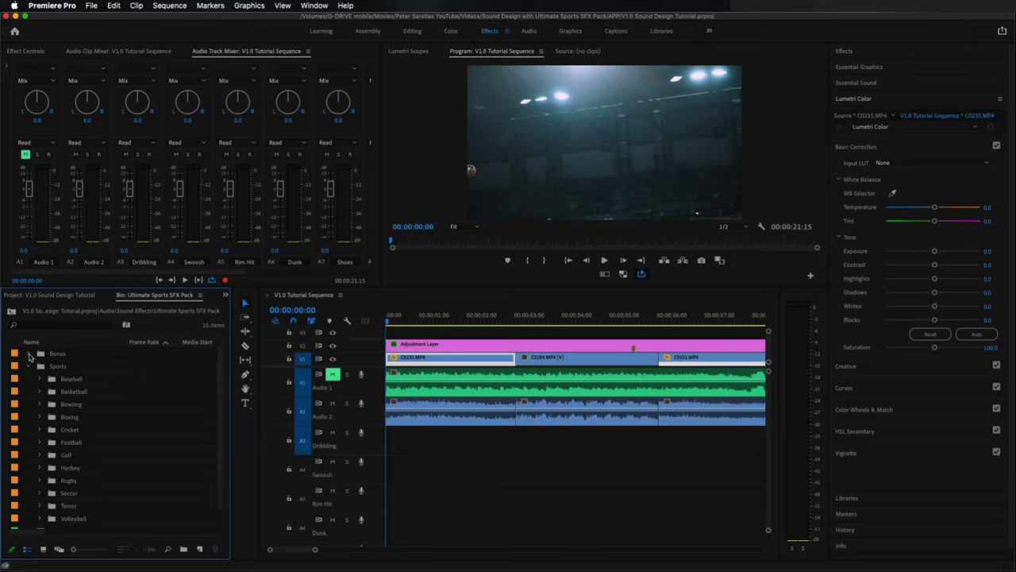
- Preview the Golf - Ball hole (5).wav sound from the Golf WAV folder, then collapse the golf folders
scroll(42, 452, down, 1)
click(40, 443)
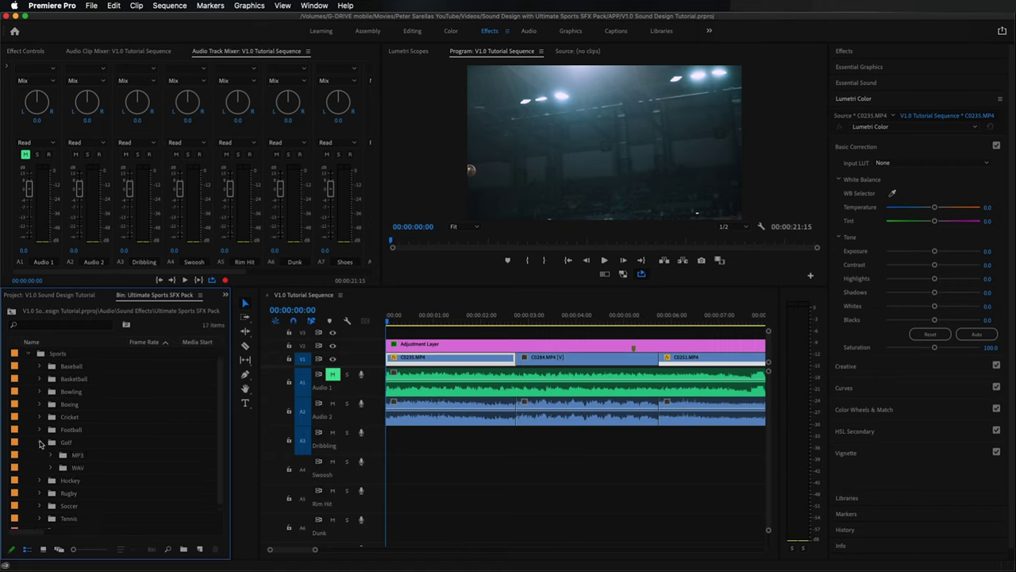
click(51, 468)
scroll(63, 452, down, 3)
scroll(68, 437, up, 1)
click(72, 429)
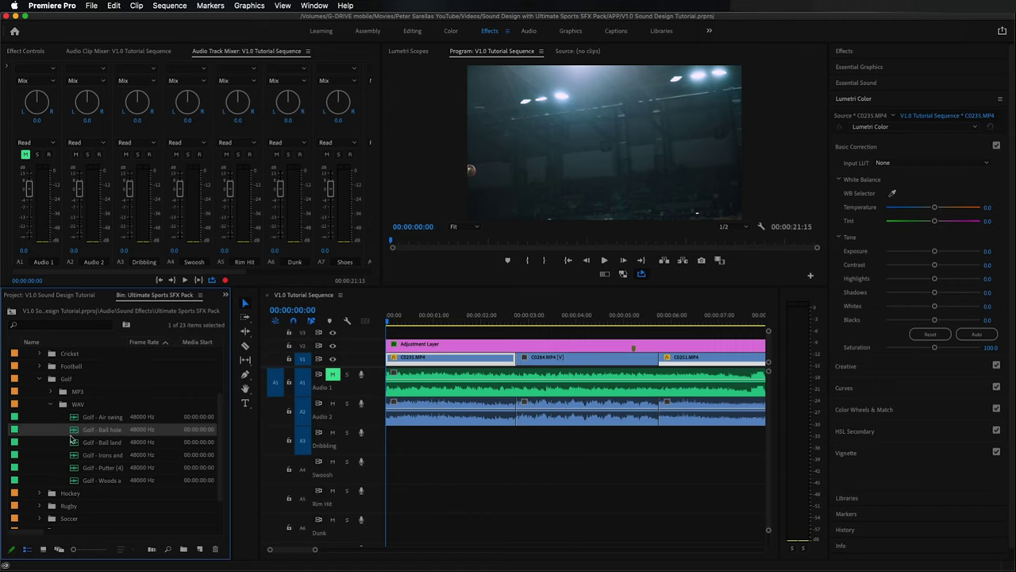
double_click(74, 433)
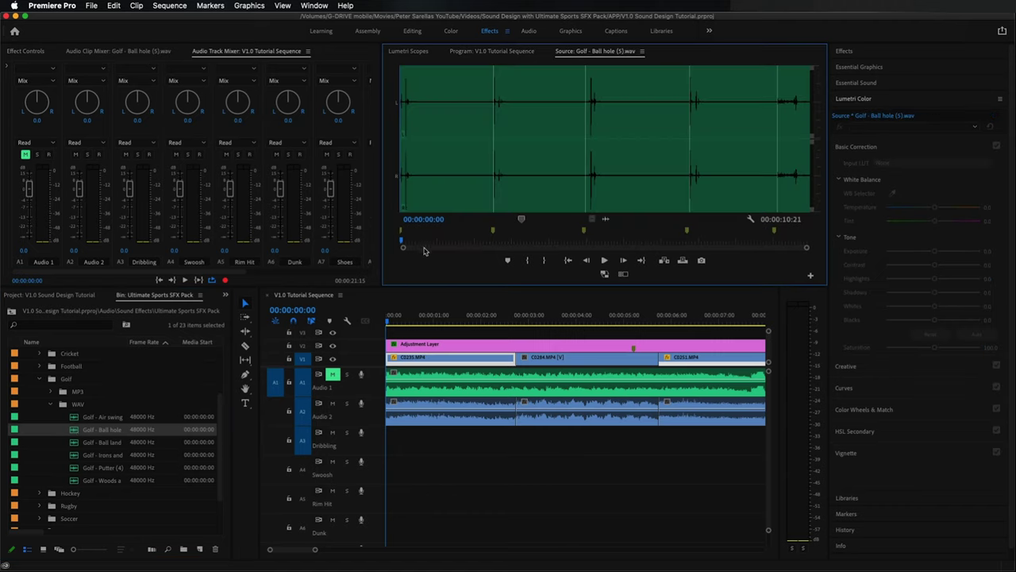
key(space)
click(51, 405)
click(40, 416)
- Preview the Football - Tackle (9).wav sound from the Football WAV folder, then collapse that folder
click(39, 429)
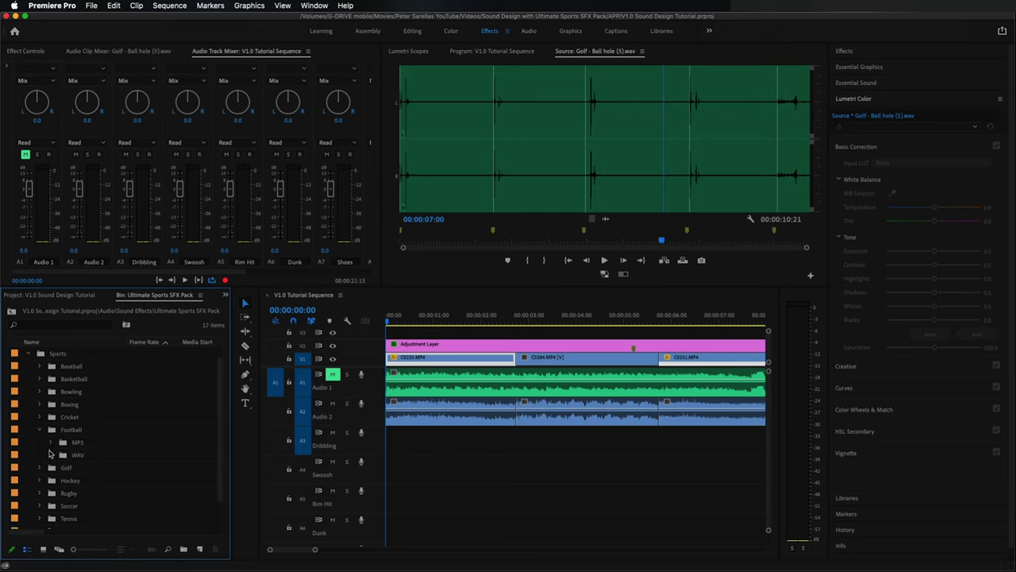
click(51, 455)
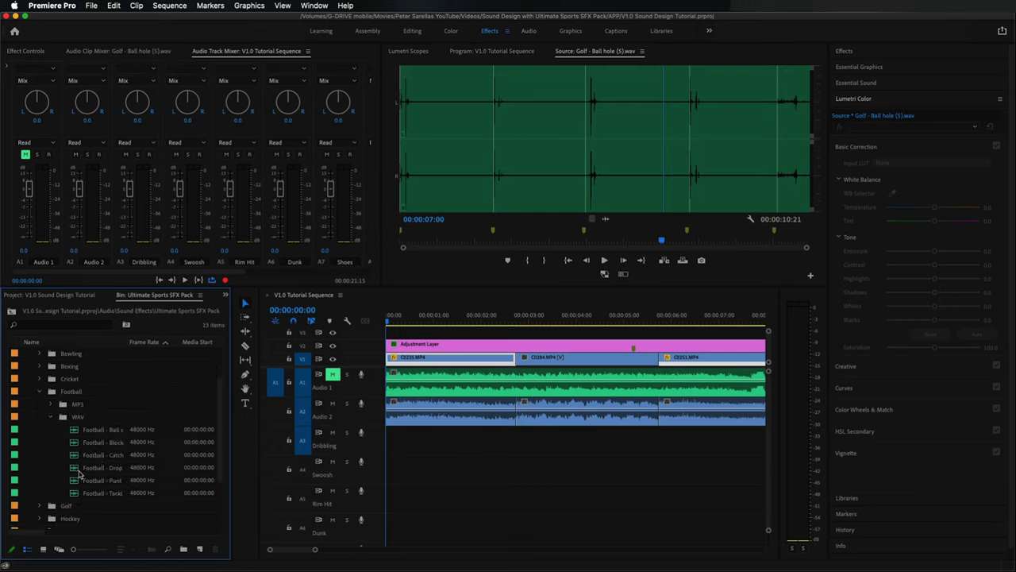
double_click(74, 493)
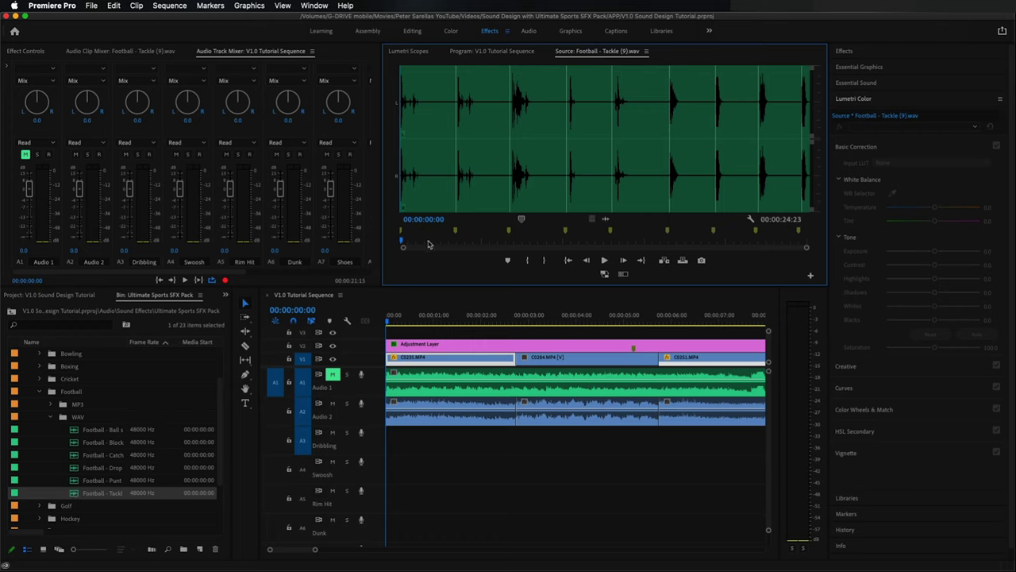
drag(402, 241, 452, 244)
key(space)
click(49, 418)
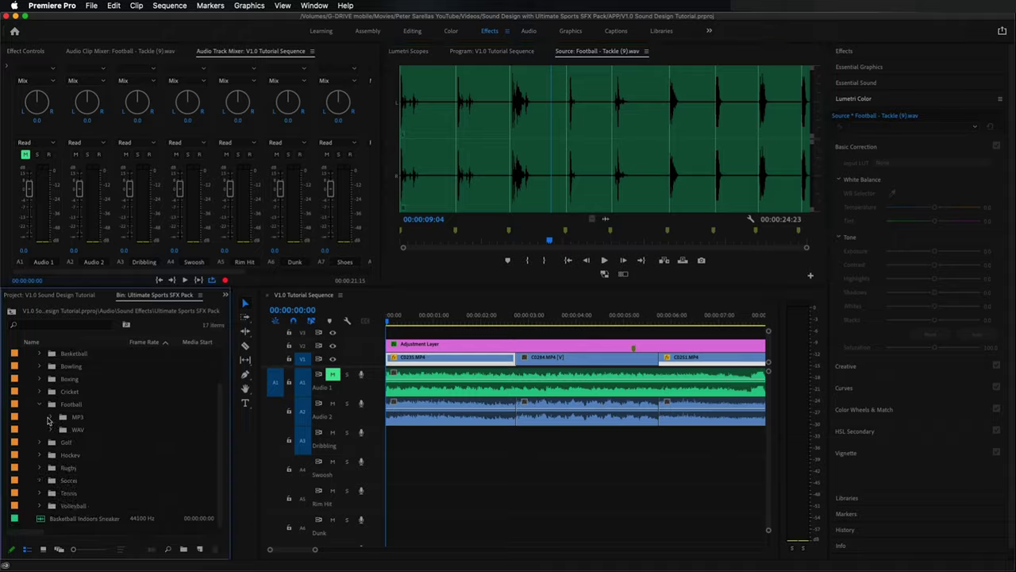
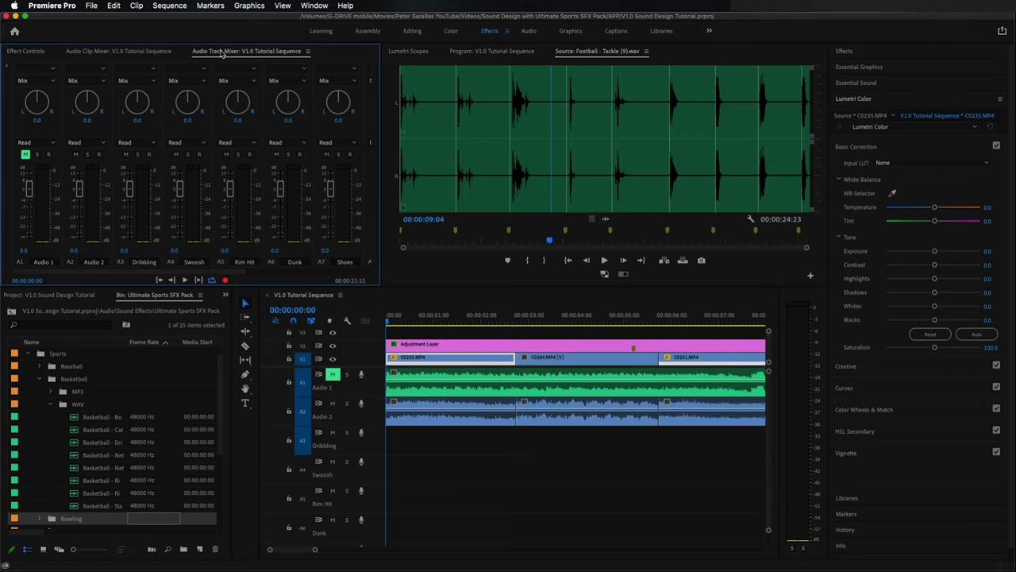
- Rename audio track A1 as Music and audio track A2 as Cam Audio
drag(120, 271, 123, 271)
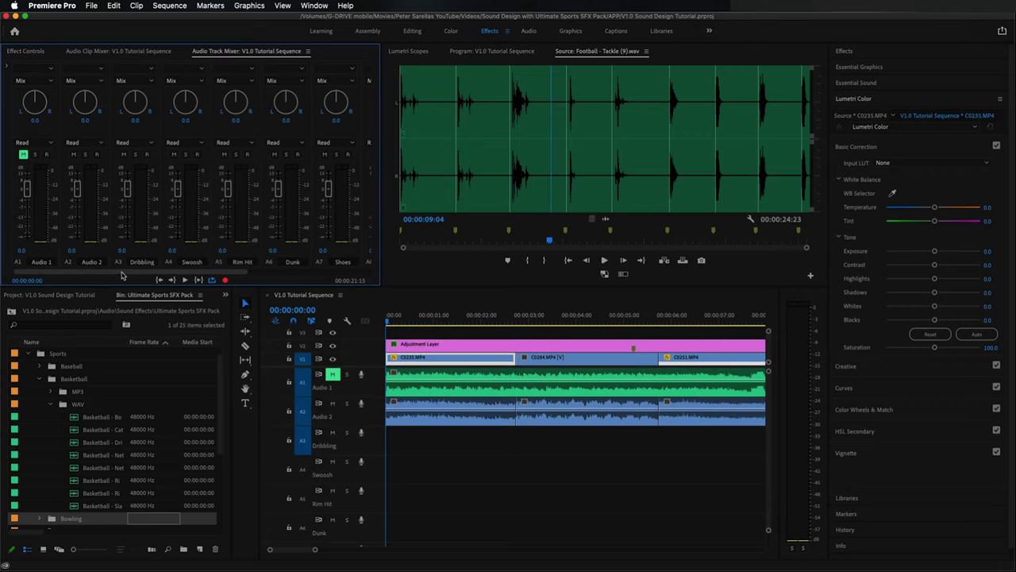
scroll(56, 264, left, 1)
click(48, 262)
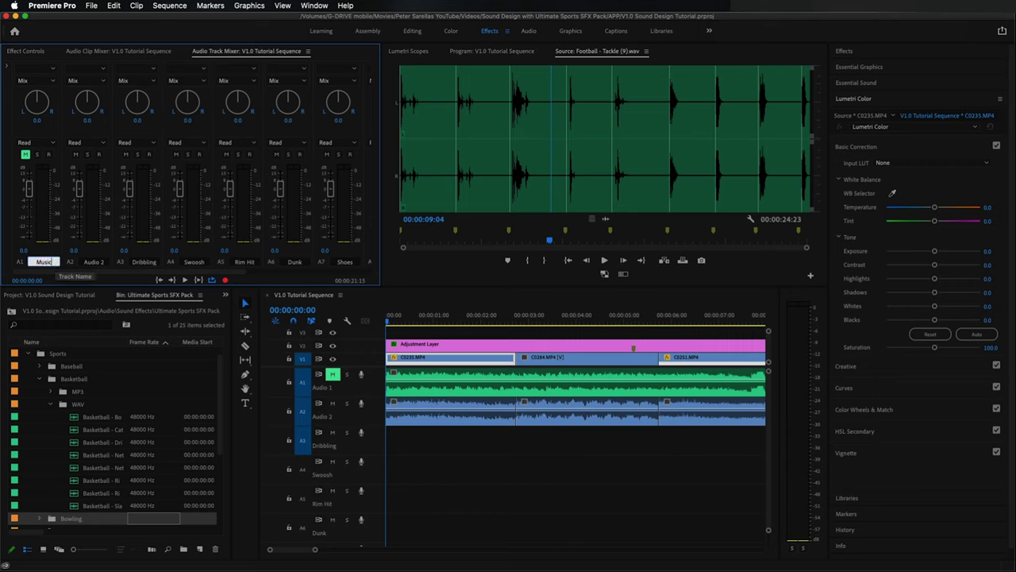
click(102, 262)
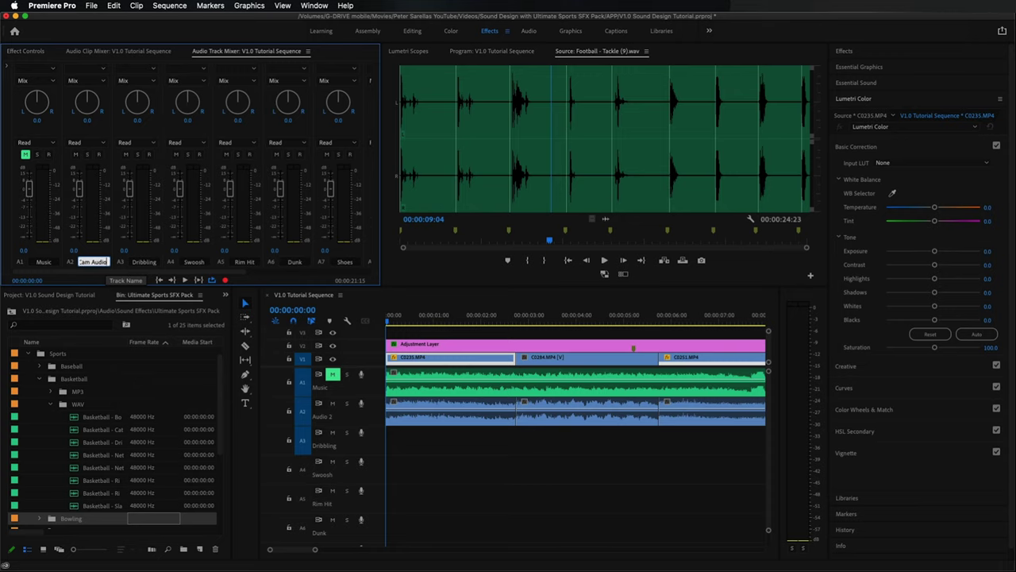
click(141, 265)
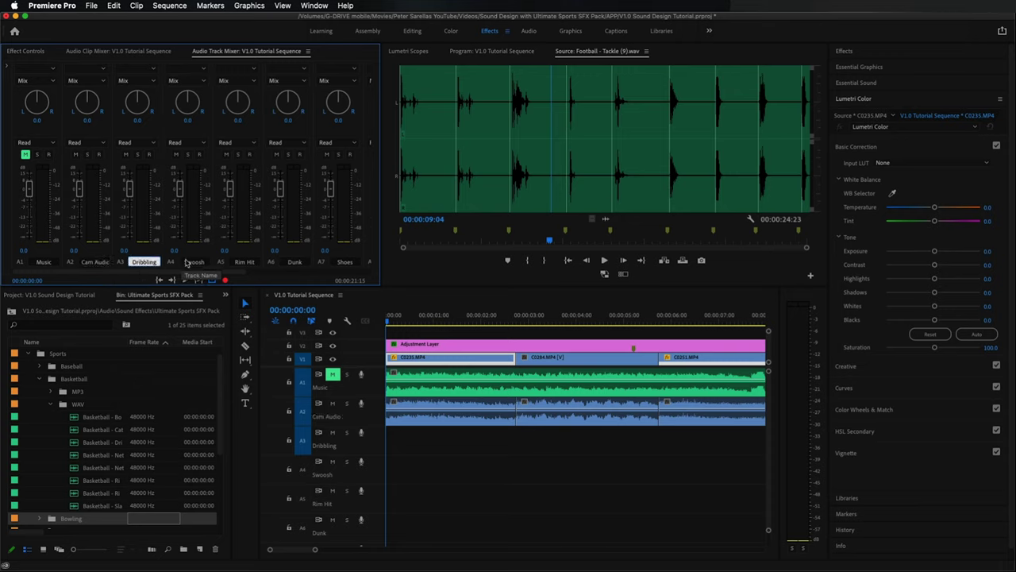
key(Return)
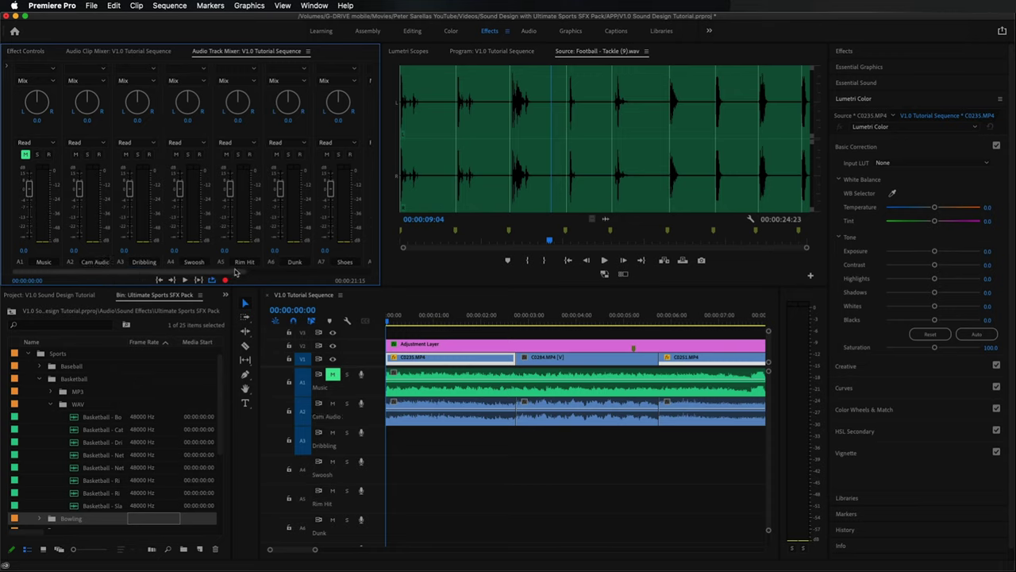
- Examine the names of the remaining audio tracks through A10 in the Audio Track Mixer
scroll(234, 272, right, 3)
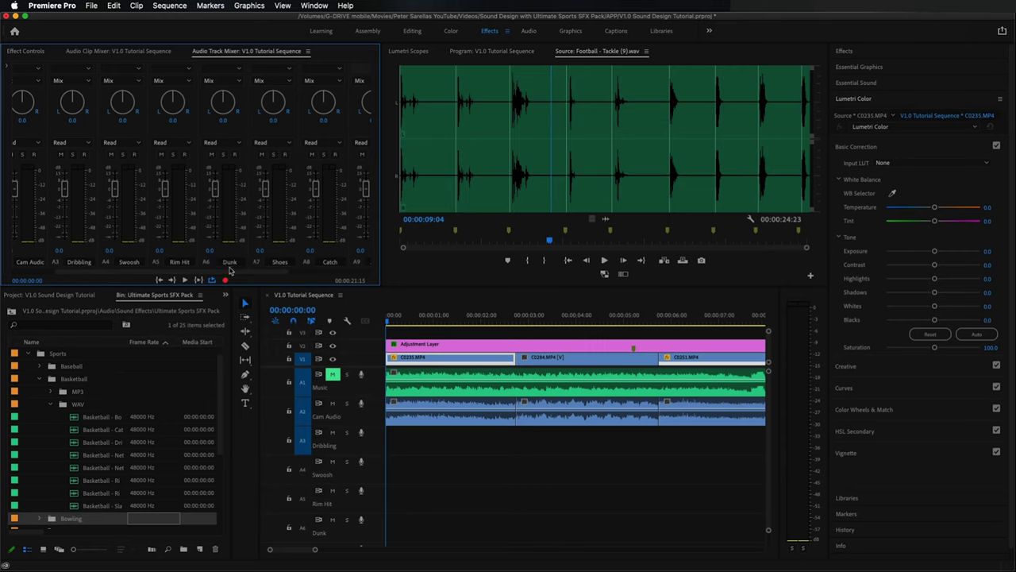
scroll(234, 272, right, 1)
click(246, 262)
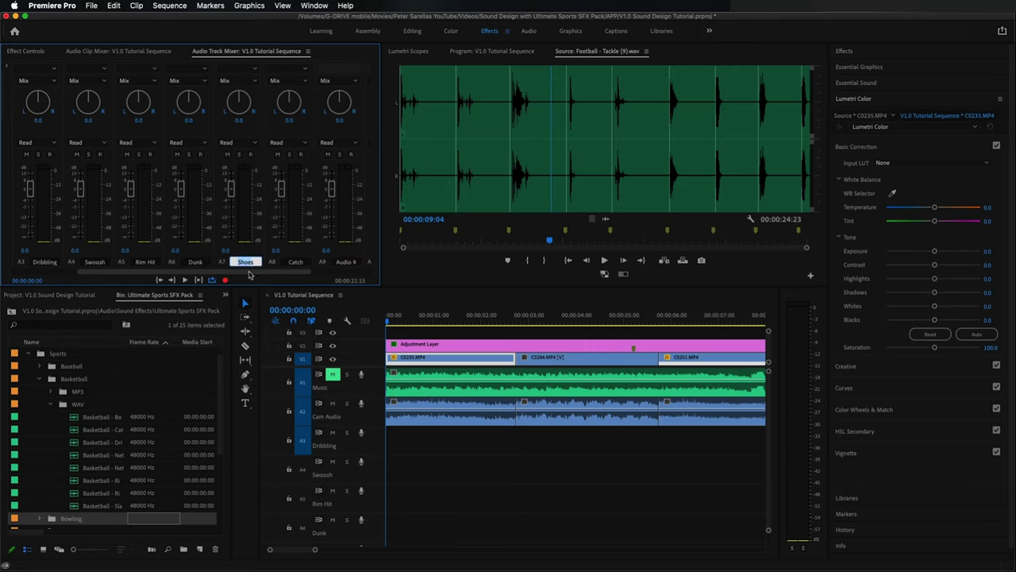
scroll(258, 272, right, 1)
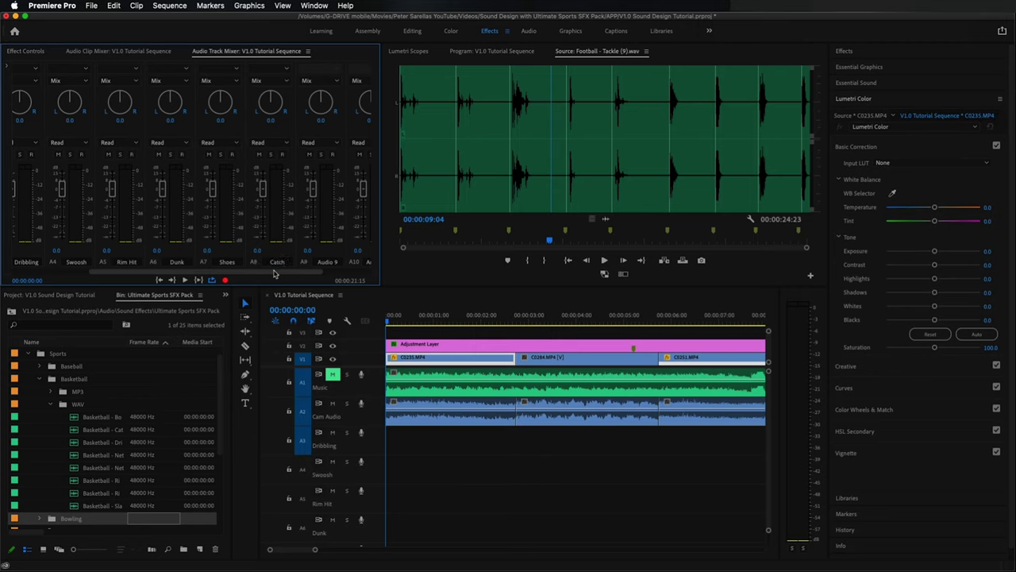
scroll(349, 268, left, 1)
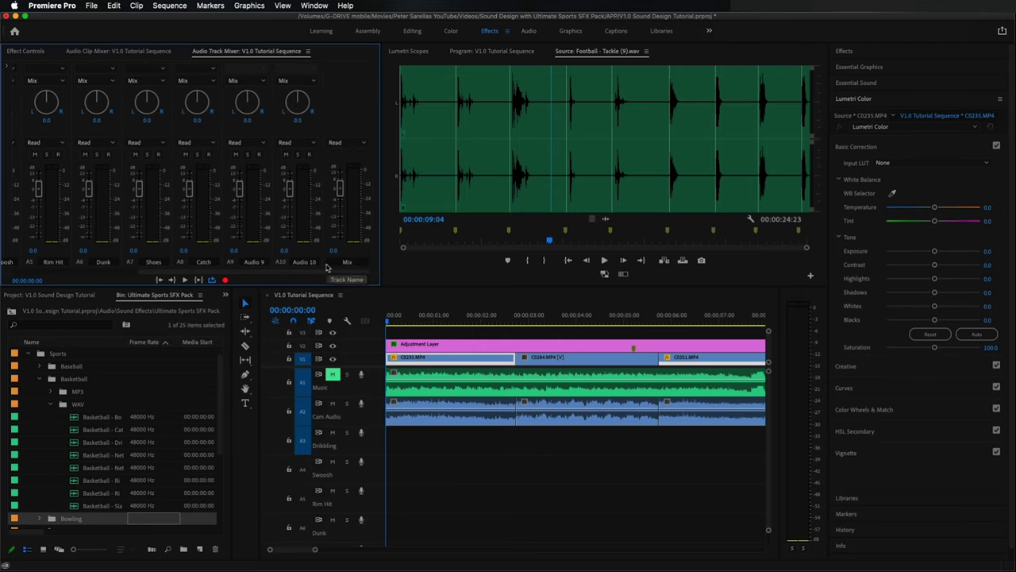
click(256, 262)
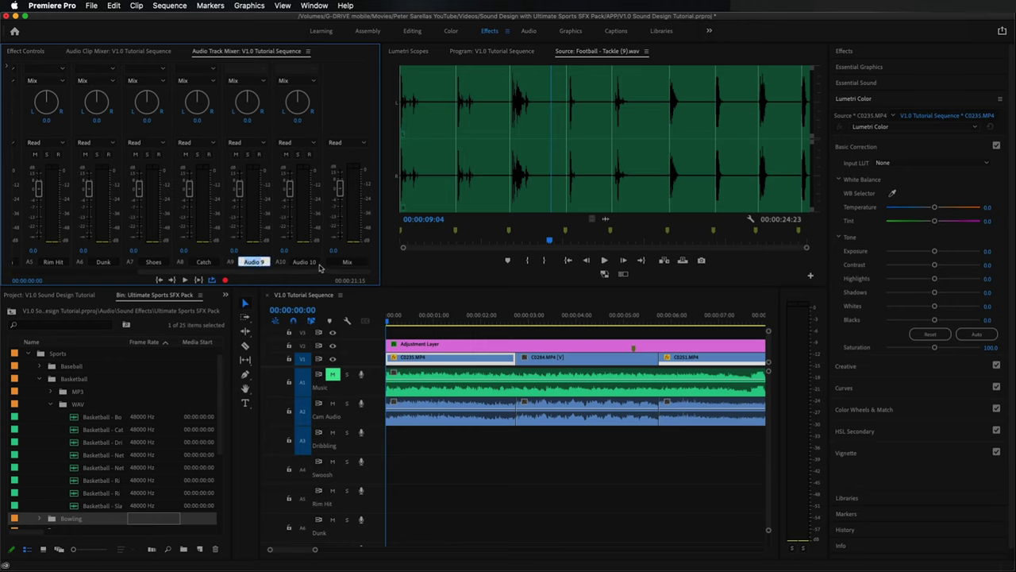
click(315, 264)
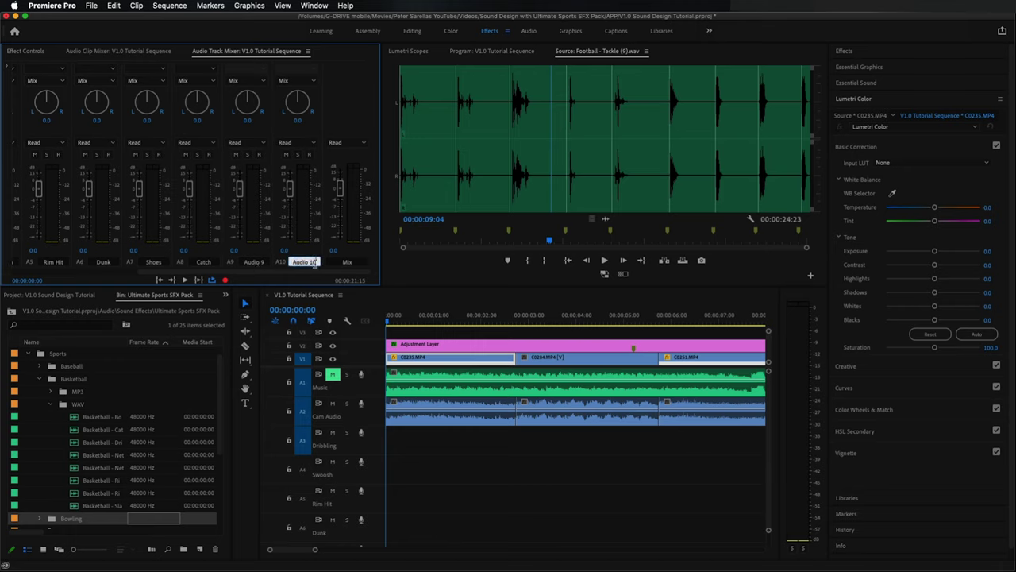
key(Return)
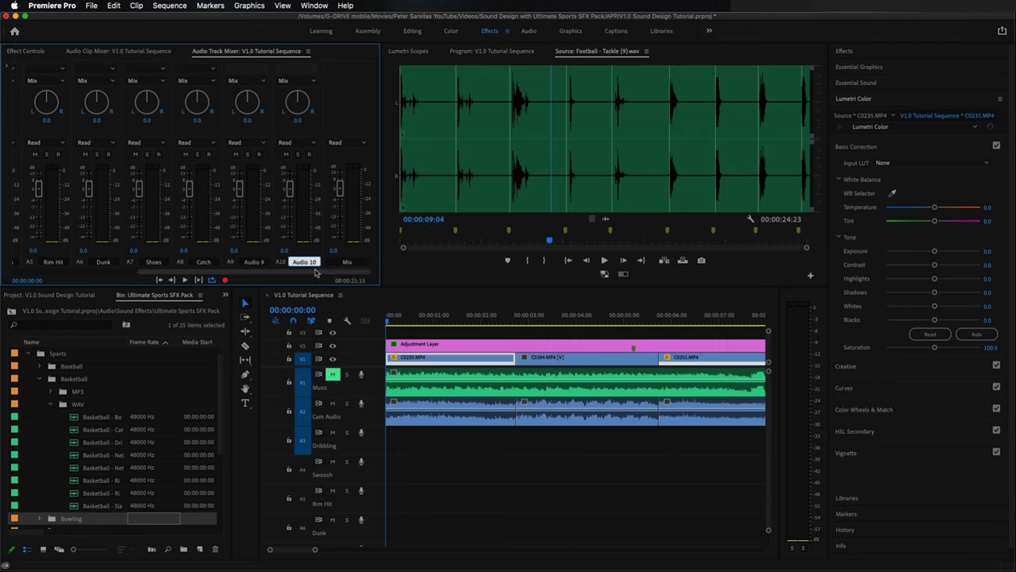
- Open the Add Tracks dialog for the sequence and examine its video and audio track settings
click(372, 422)
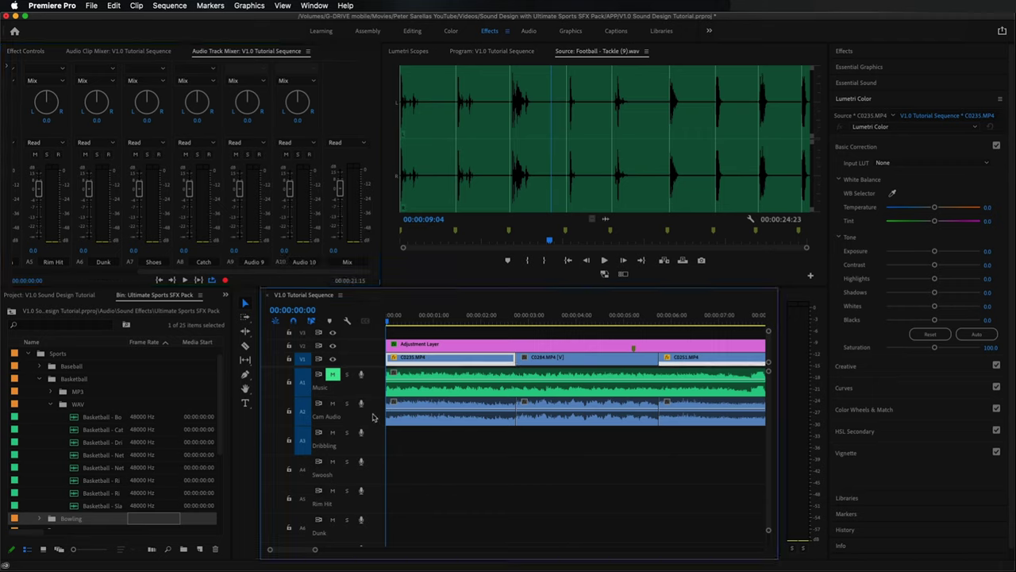
right_click(372, 420)
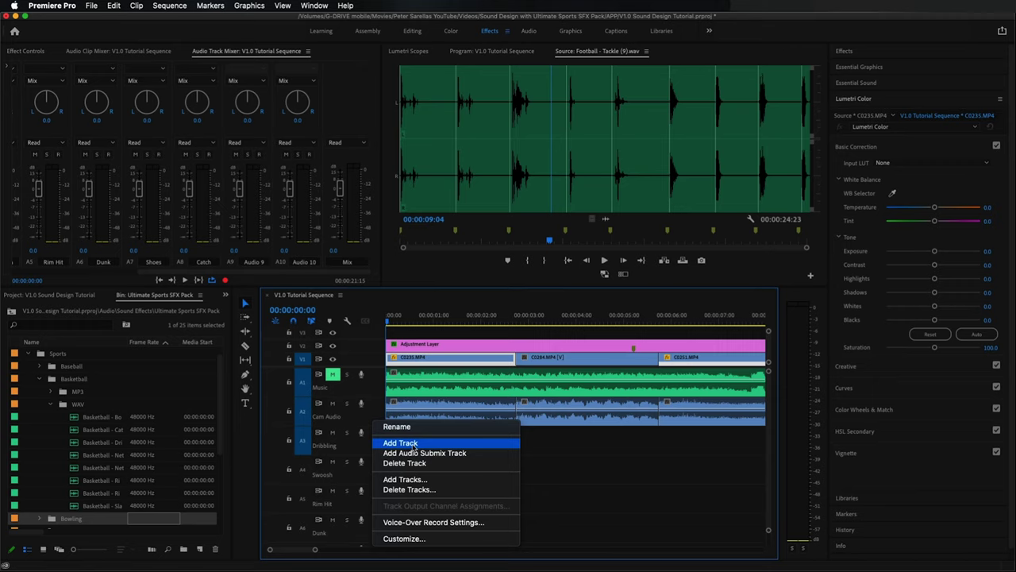
click(414, 480)
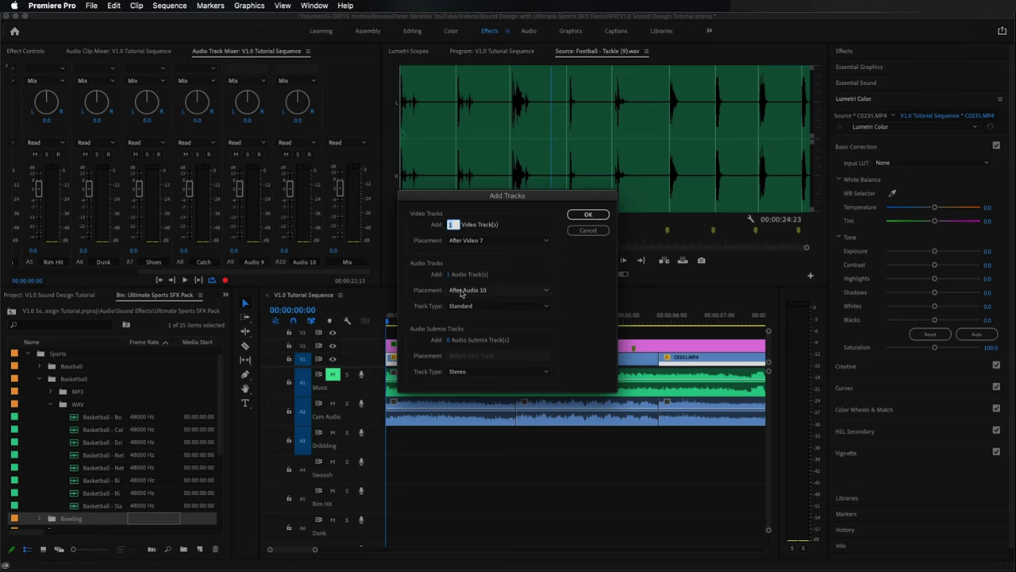
click(588, 216)
- Preview the Basketball - Dribble (6).wav sound and place its marked section on the Dribbling track at 00:00:00:11
drag(412, 326, 435, 327)
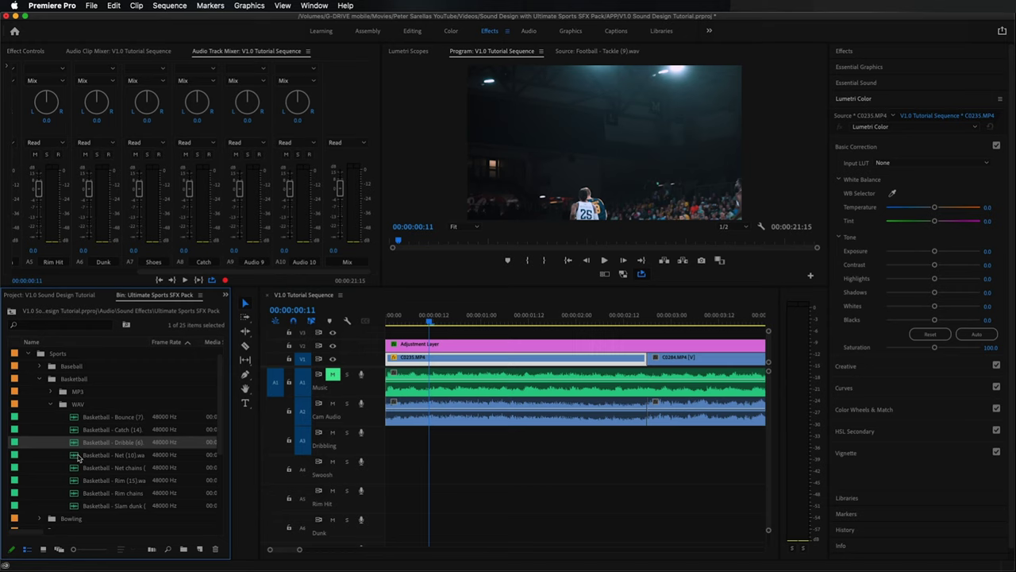
scroll(76, 417, down, 1)
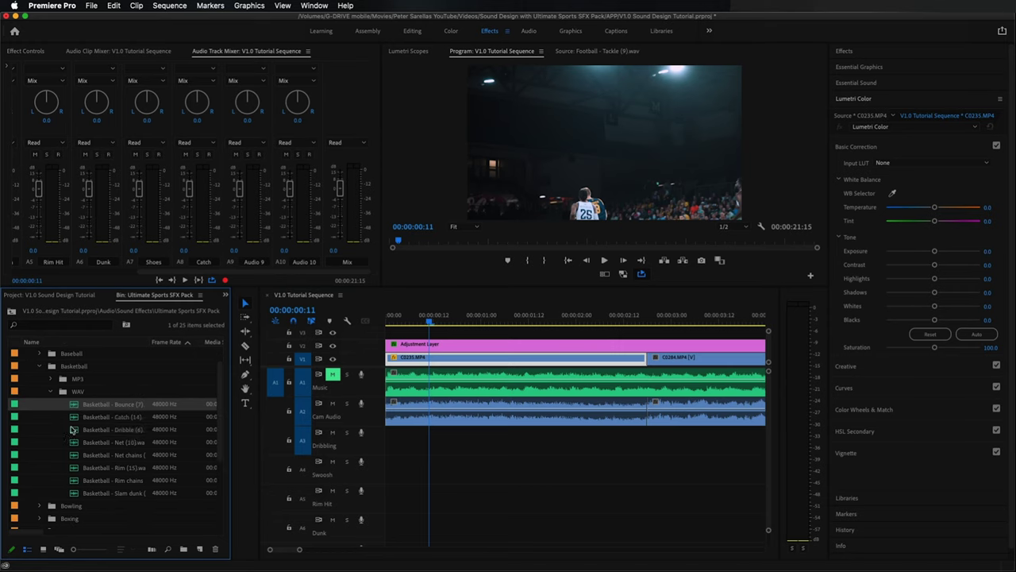
double_click(73, 430)
key(space)
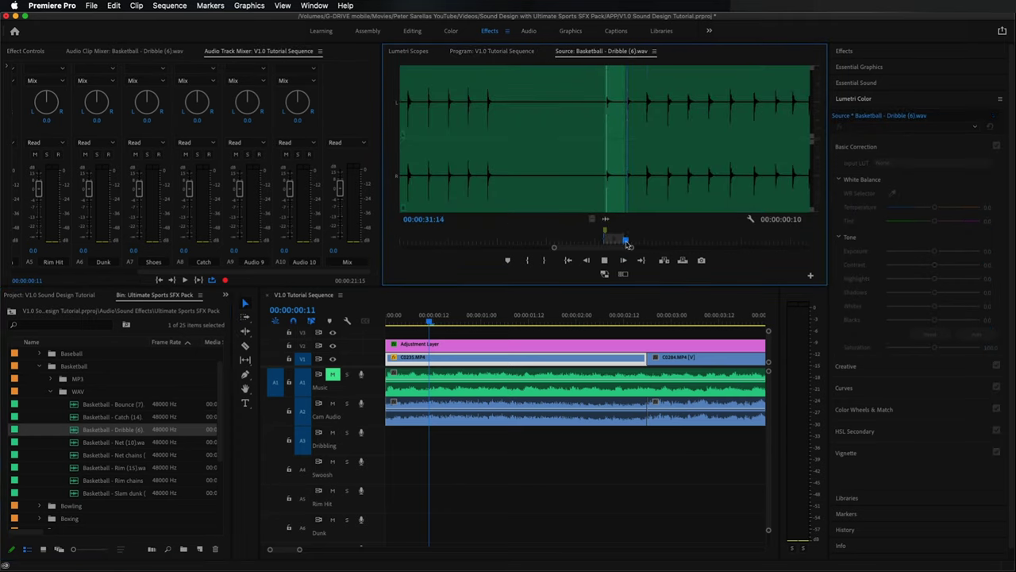
key(space)
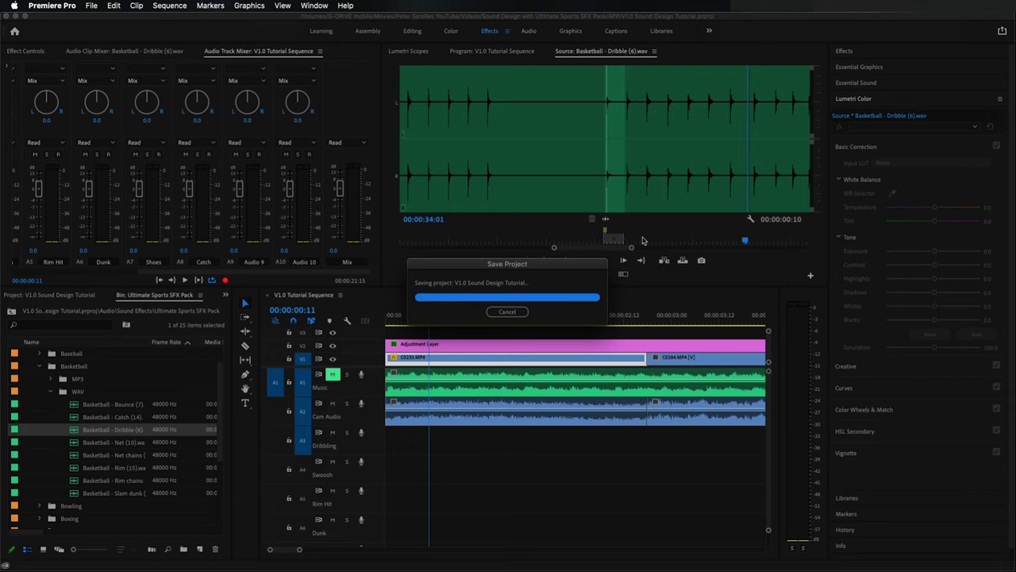
drag(596, 248, 430, 449)
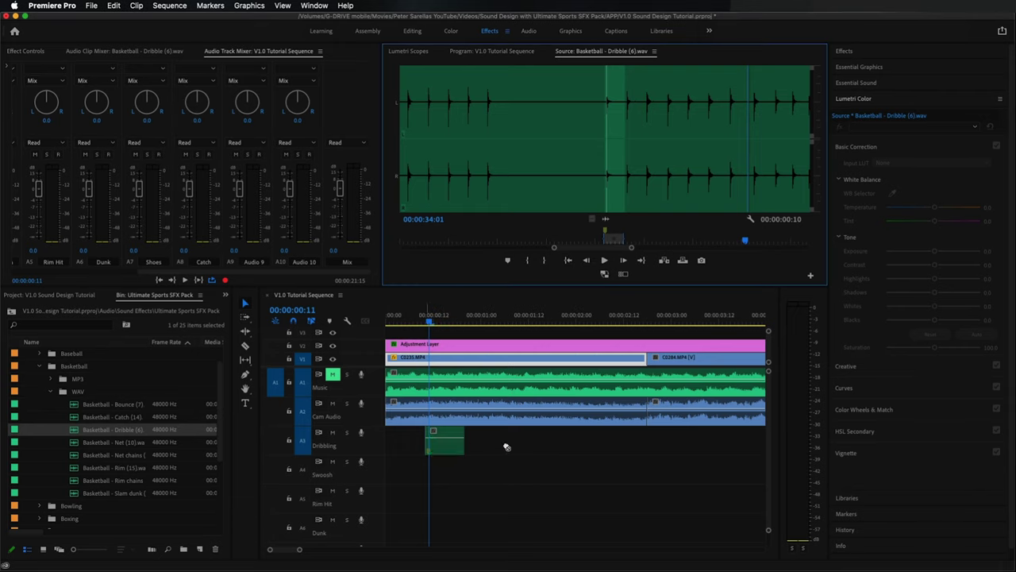
click(506, 447)
- Find the frame where the ball bounces, park the playhead there at 00:00:00:19, and enlarge the Program monitor
click(423, 320)
drag(424, 320, 445, 324)
key(space)
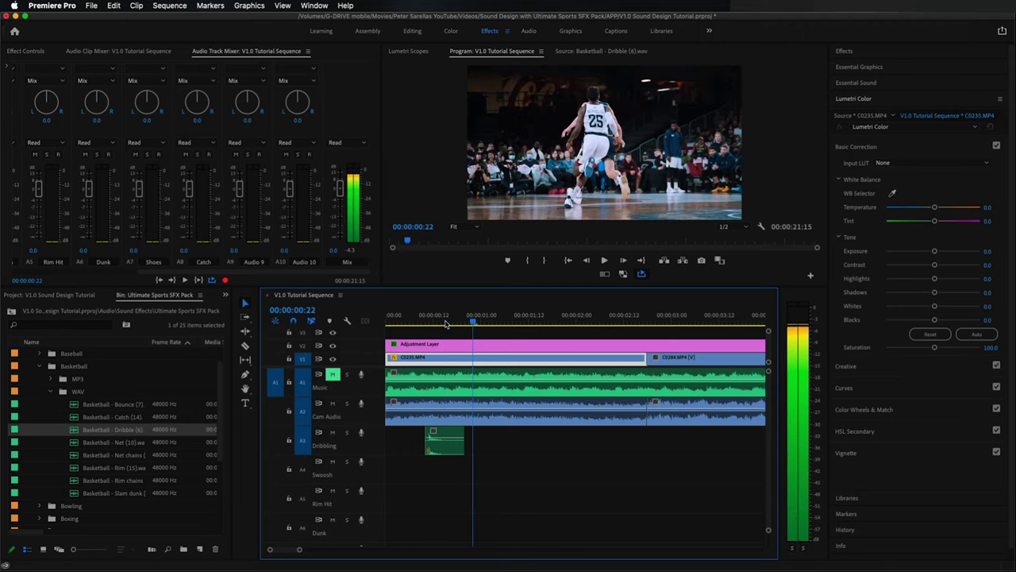
key(Left)
key(Left)
key(Left)
key(Left)
key(Left)
key(Left)
key(Left)
key(Left)
key(Left)
key(Left)
key(Left)
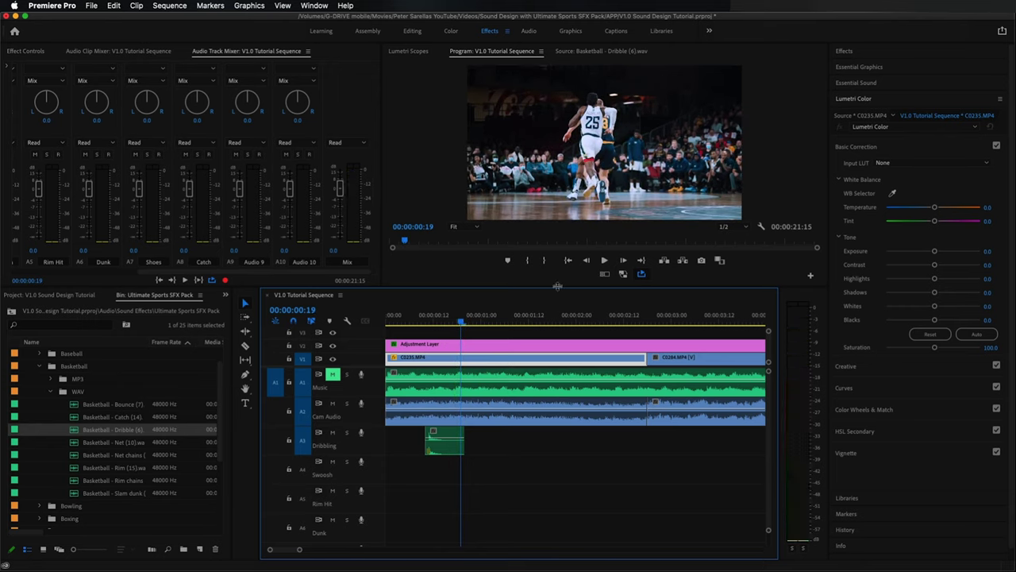
drag(558, 286, 558, 321)
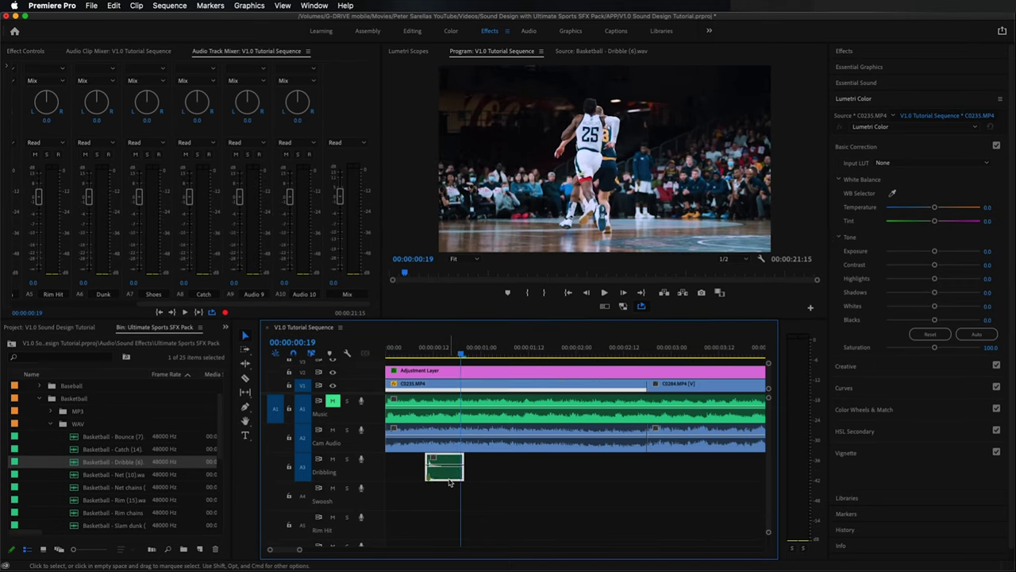
- Move the dribble clip on the Dribbling track so its hit lines up with the playhead at 00:00:00:19
click(449, 476)
key(equal)
key(equal)
drag(449, 479, 582, 477)
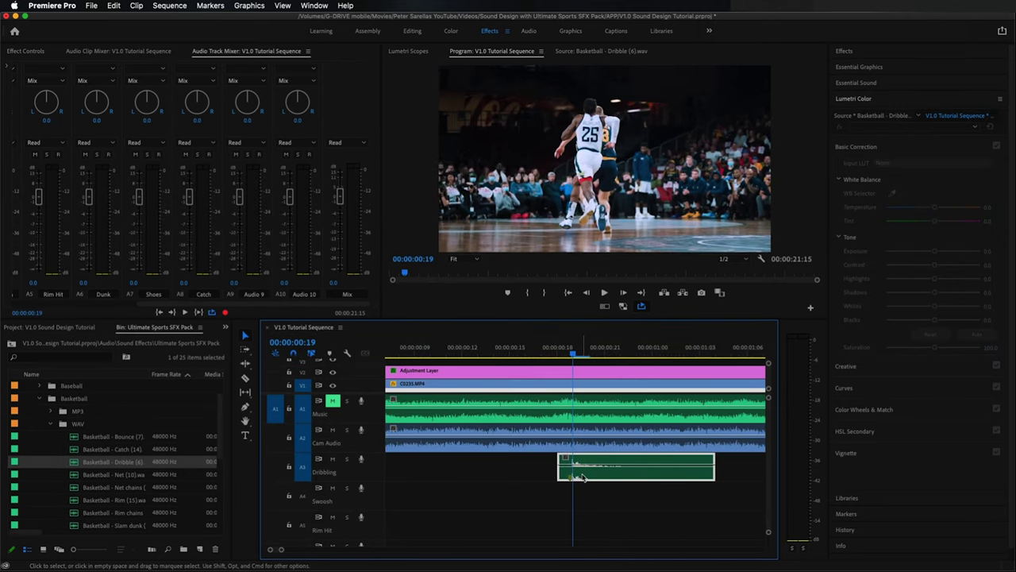
- Play back the aligned dribble, mute the Cam Audio track, and listen to the passage again
drag(572, 353, 473, 353)
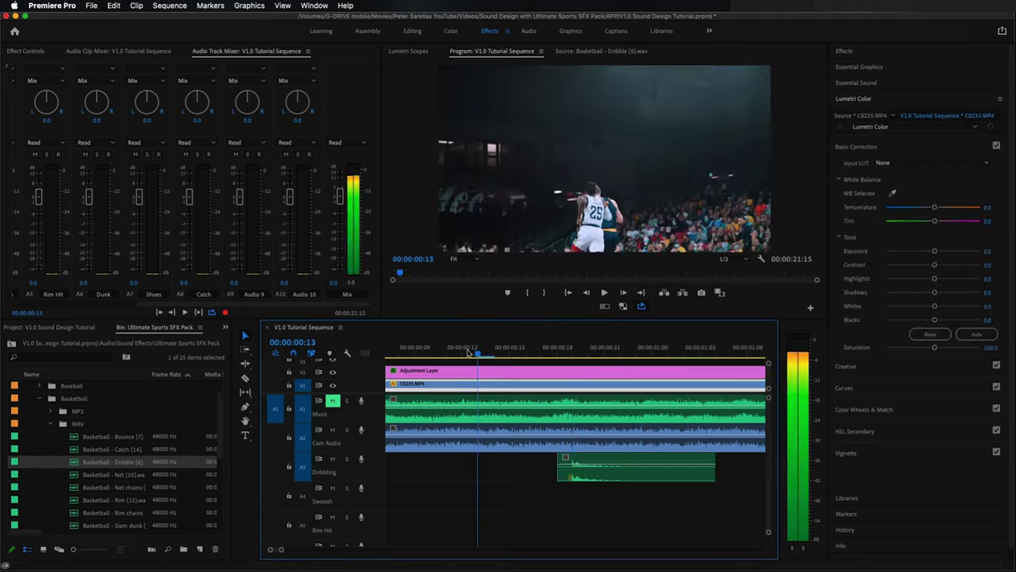
key(space)
key(space)
key(minus)
key(minus)
click(333, 430)
click(422, 349)
key(space)
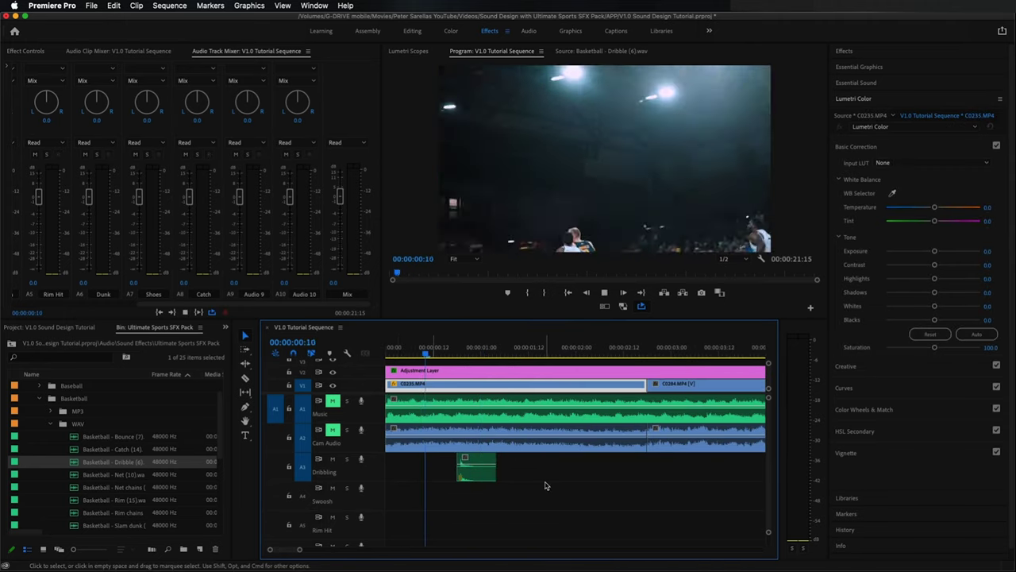
key(space)
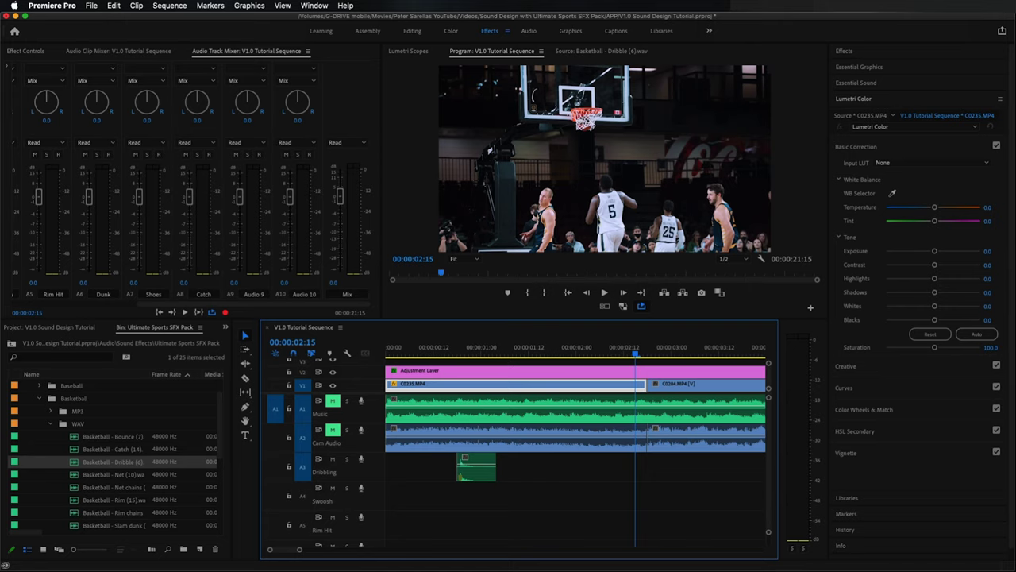
- Show the track effects in the Audio Track Mixer and open the Dribbling track's Convolution Reverb settings in a window beside the video
drag(188, 304, 41, 300)
click(5, 65)
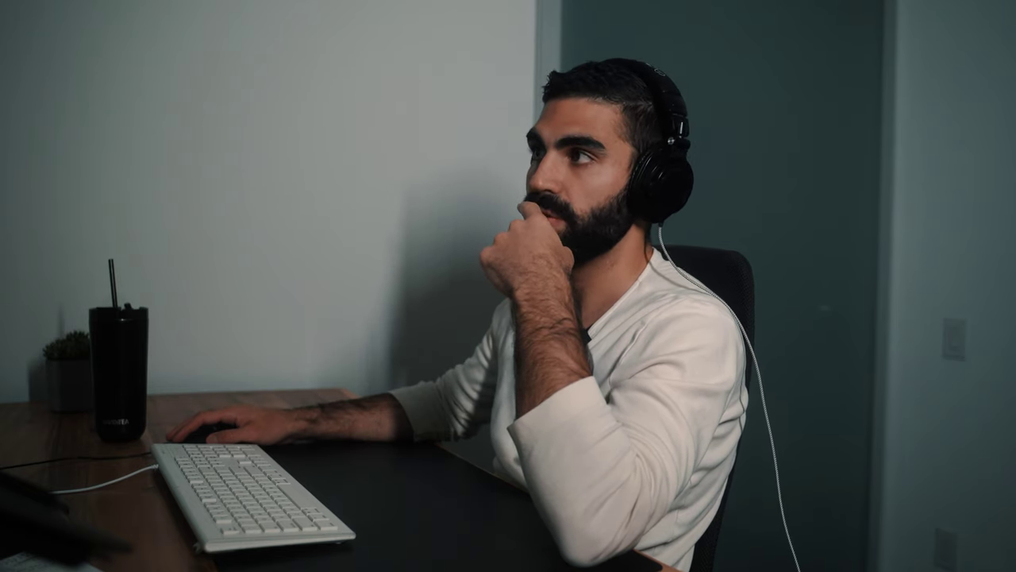
click(145, 72)
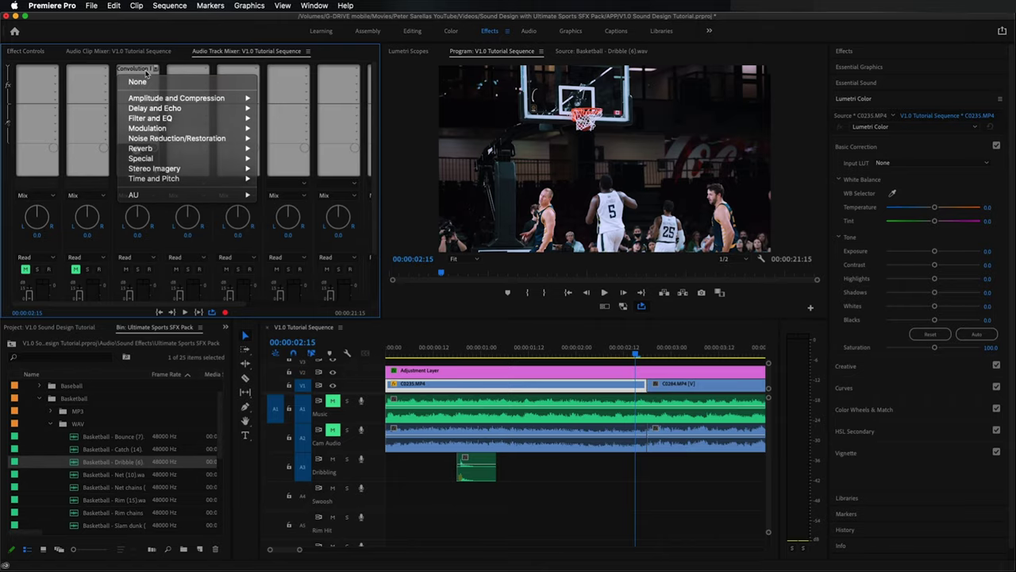
double_click(145, 71)
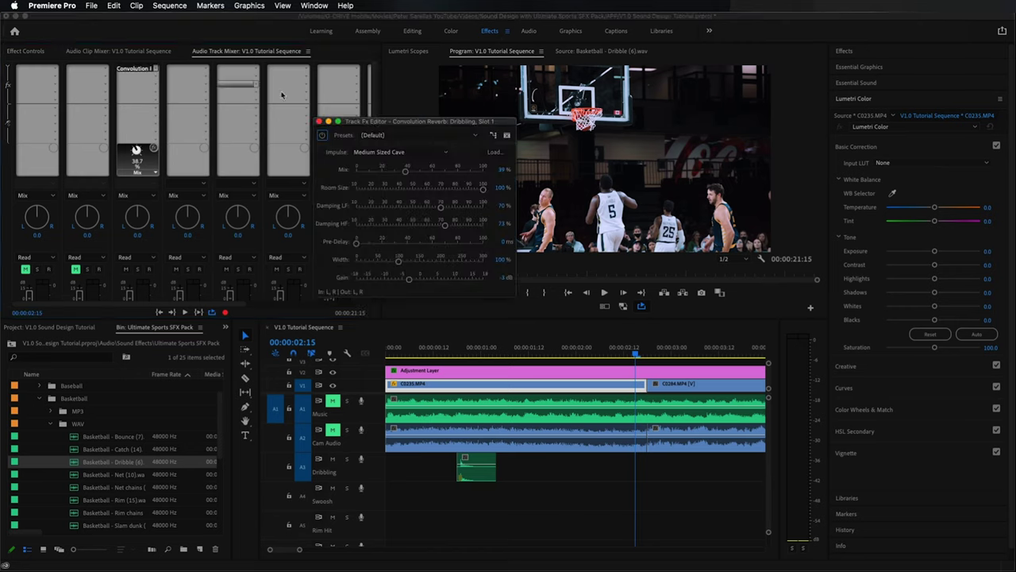
drag(361, 125, 296, 60)
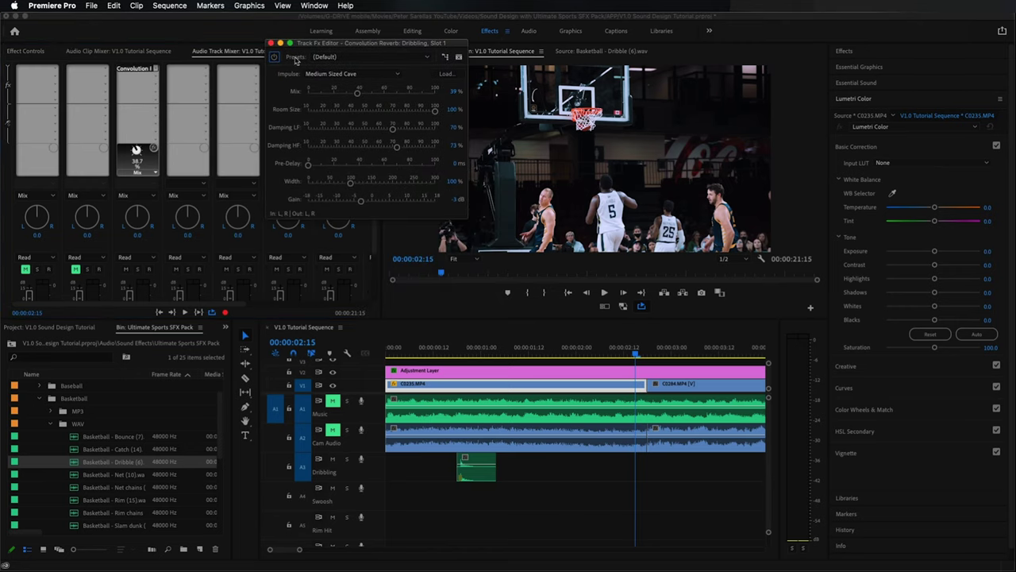
- Mark a range around the first dribble sound from 00:00:00:14 and loop it with the Convolution Reverb bypassed and enabled for comparison
click(443, 348)
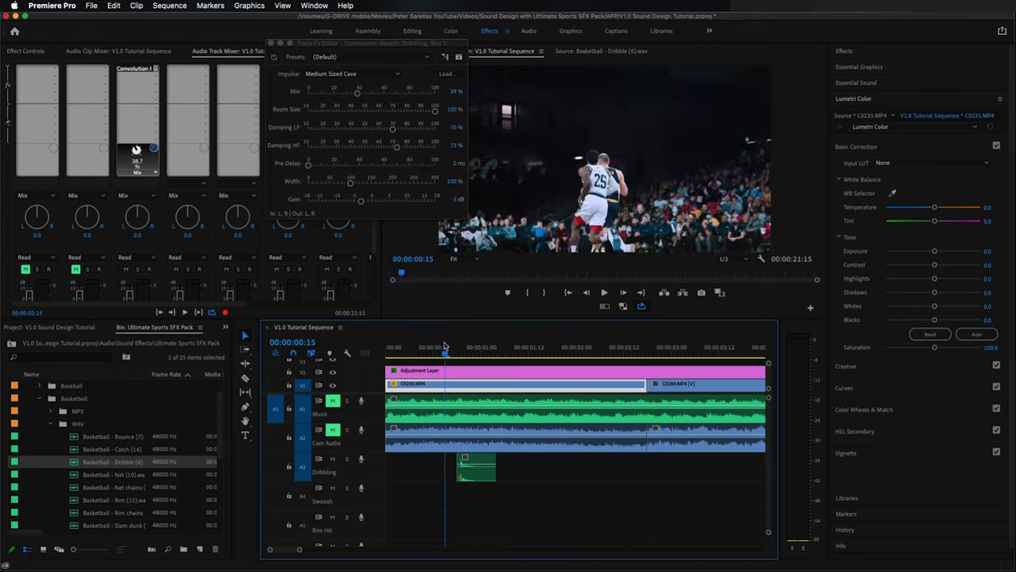
key(i)
drag(443, 348, 505, 346)
key(o)
key(space)
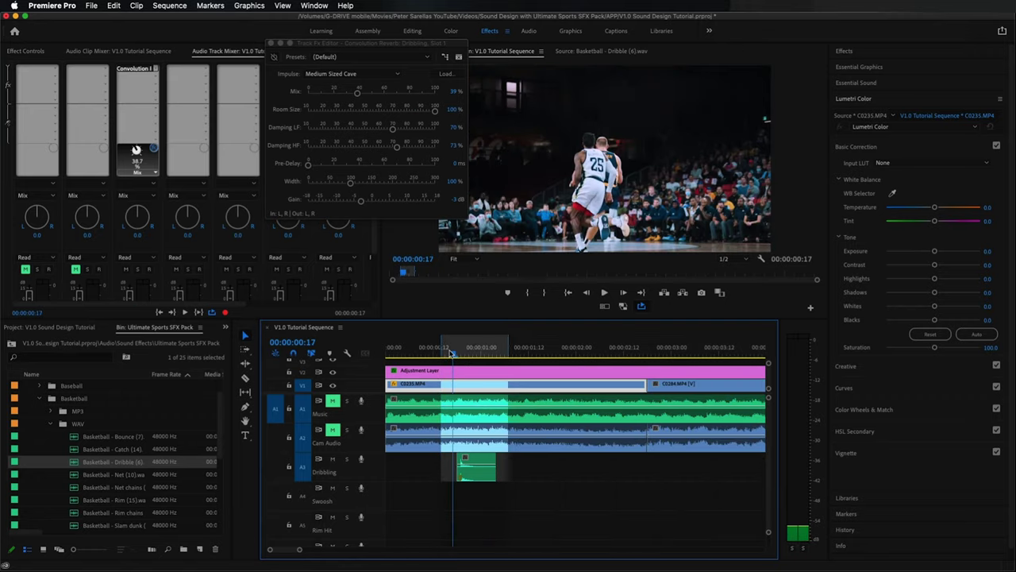
key(space)
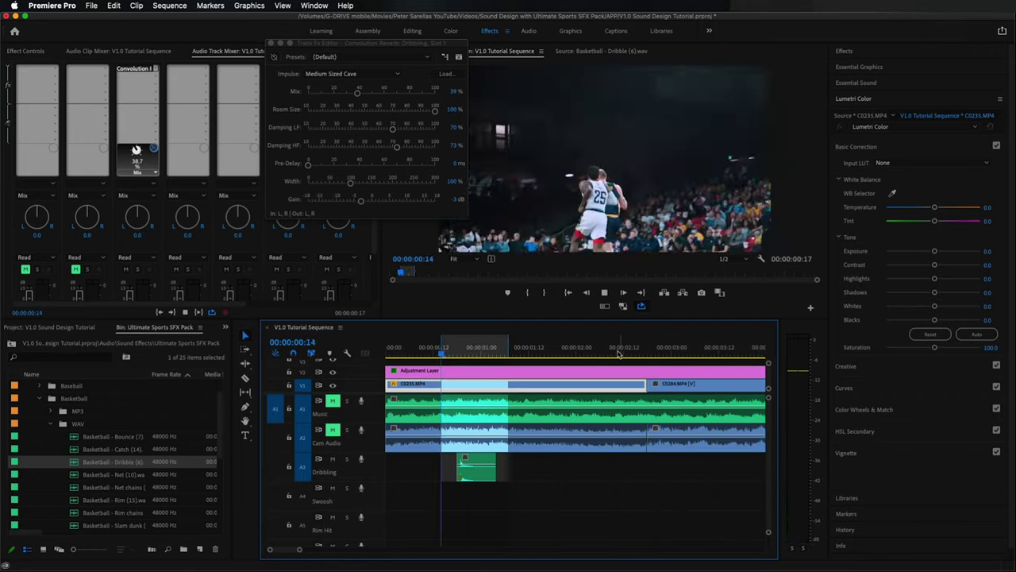
key(space)
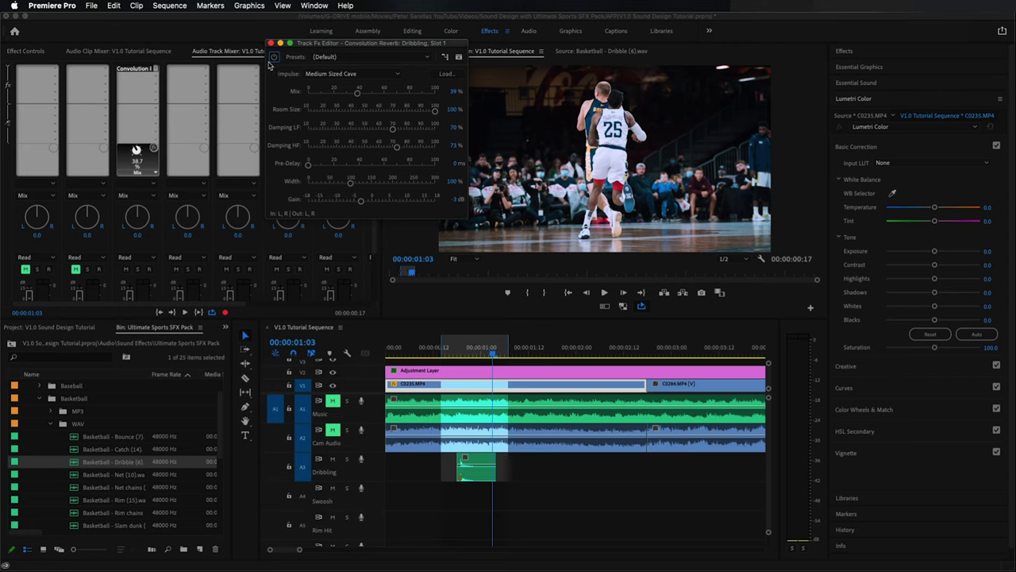
click(472, 353)
key(space)
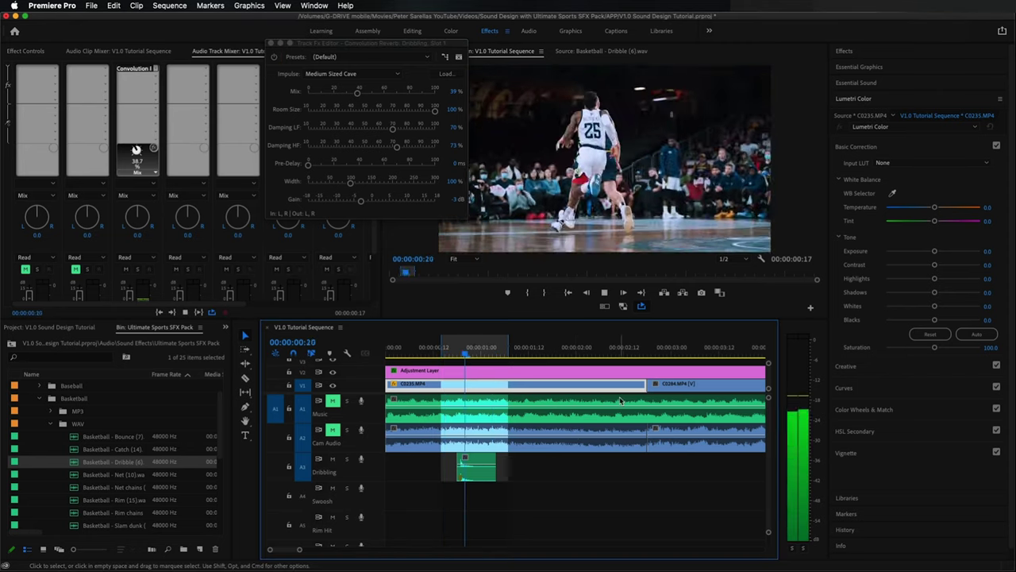
key(space)
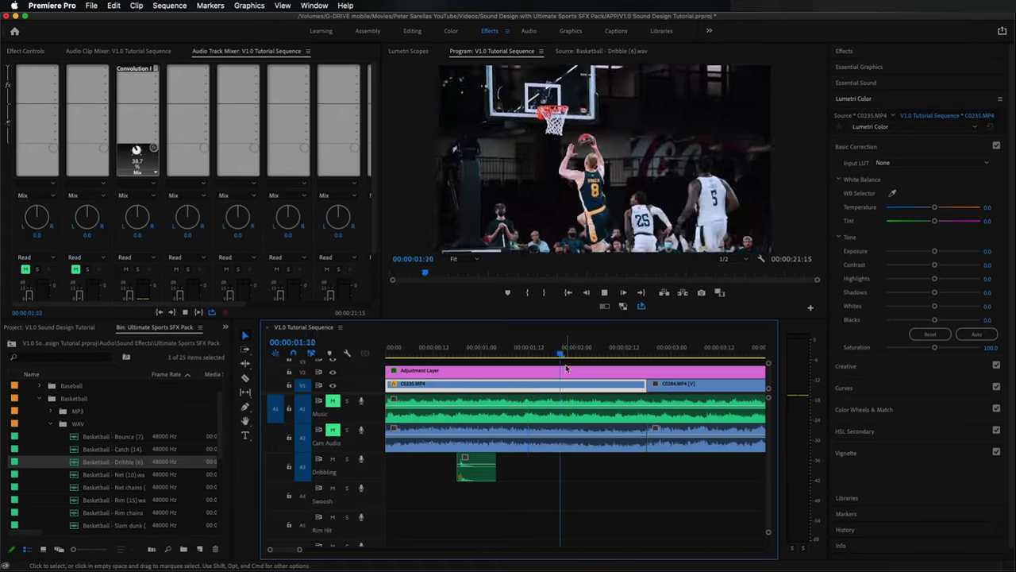
- Park the playhead on the bounce at 00:00:06:10 in C0251.MP4 and place a dribble sound there on the Dribbling track
key(minus)
key(minus)
key(space)
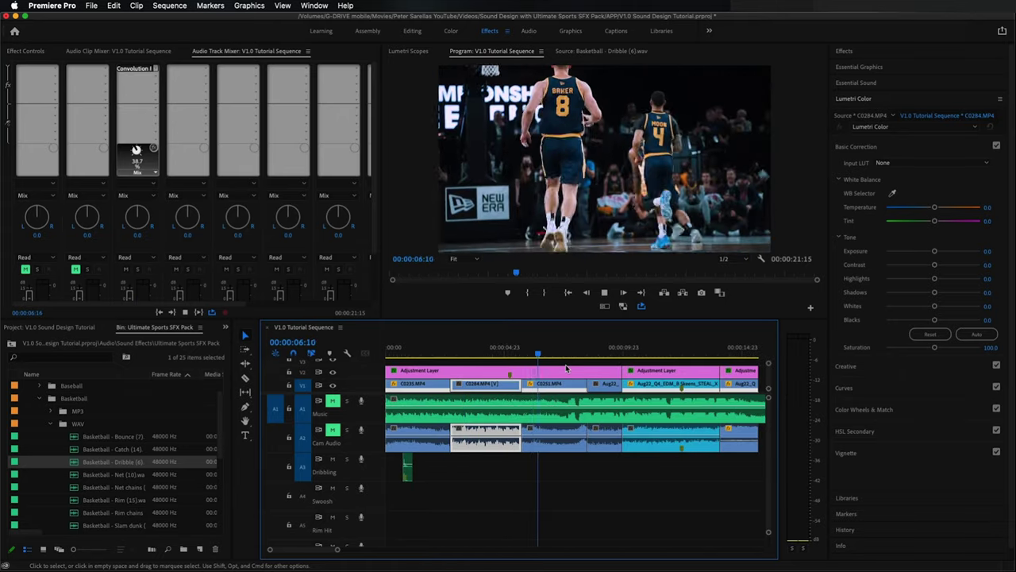
key(space)
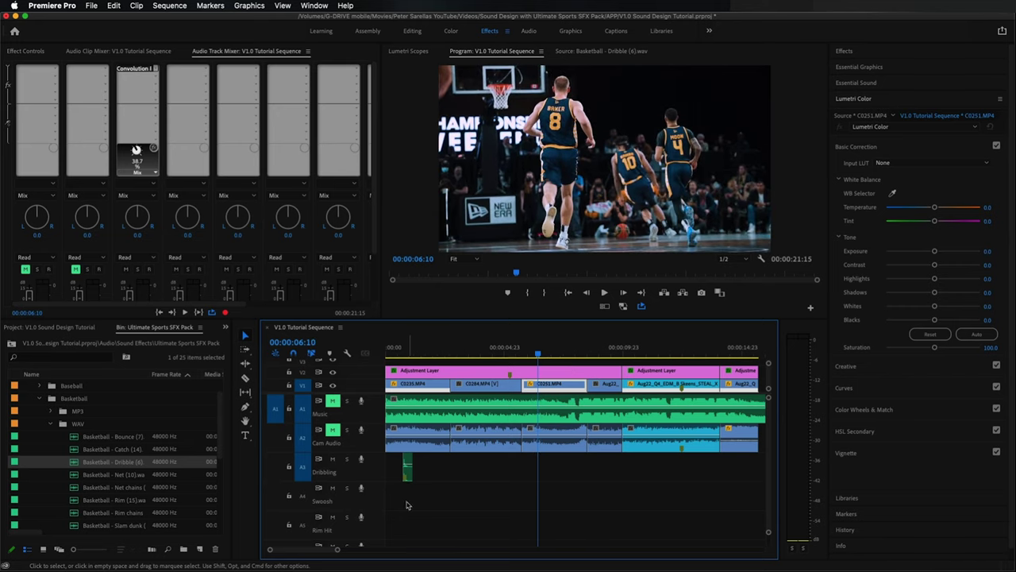
drag(408, 470, 588, 479)
click(557, 478)
key(=)
key(=)
key(=)
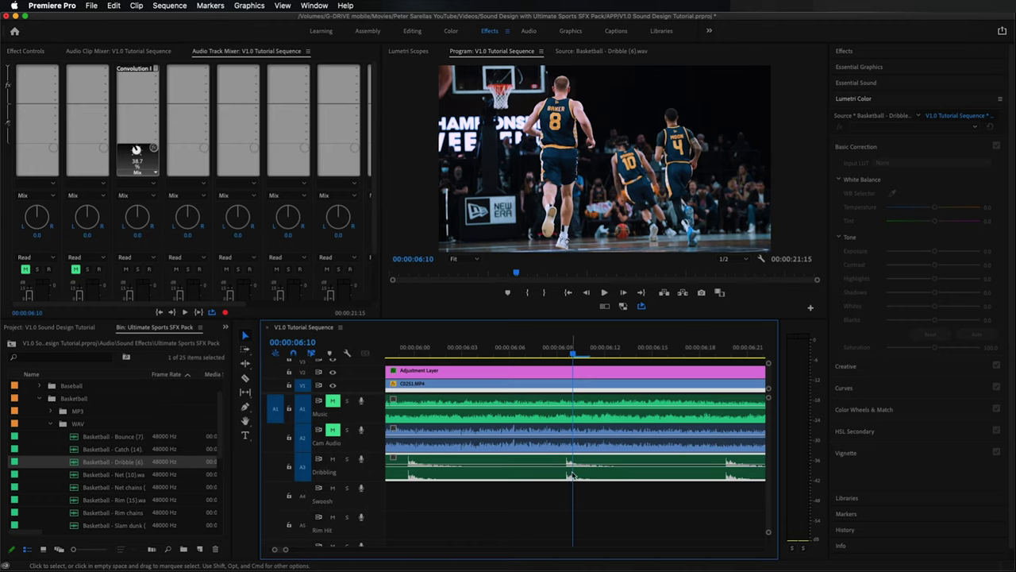
- Shift the dribble clip slightly later near 00:00:06:10 and turn on Show Audio Time Units for finer placement
drag(567, 477, 585, 475)
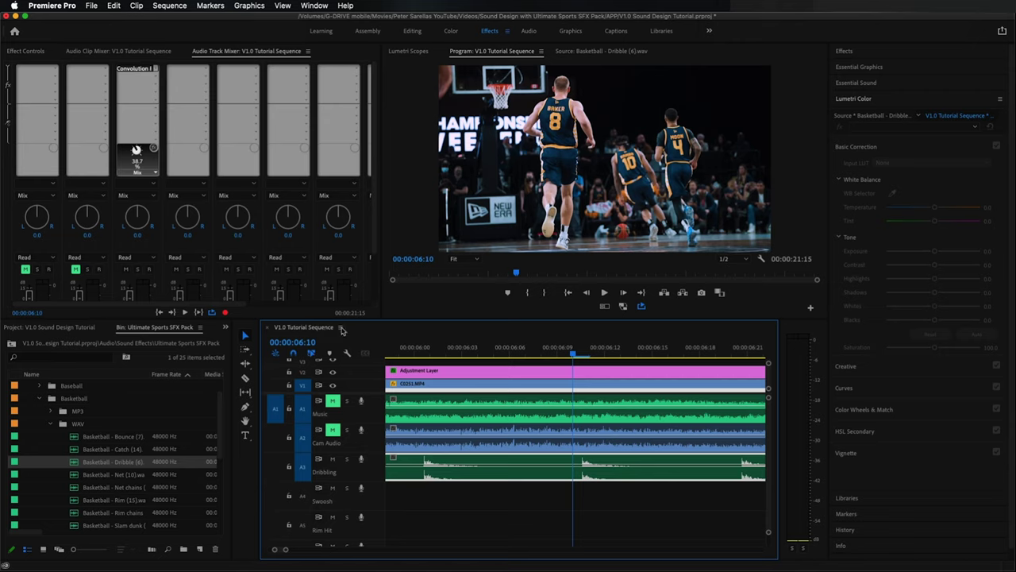
click(340, 328)
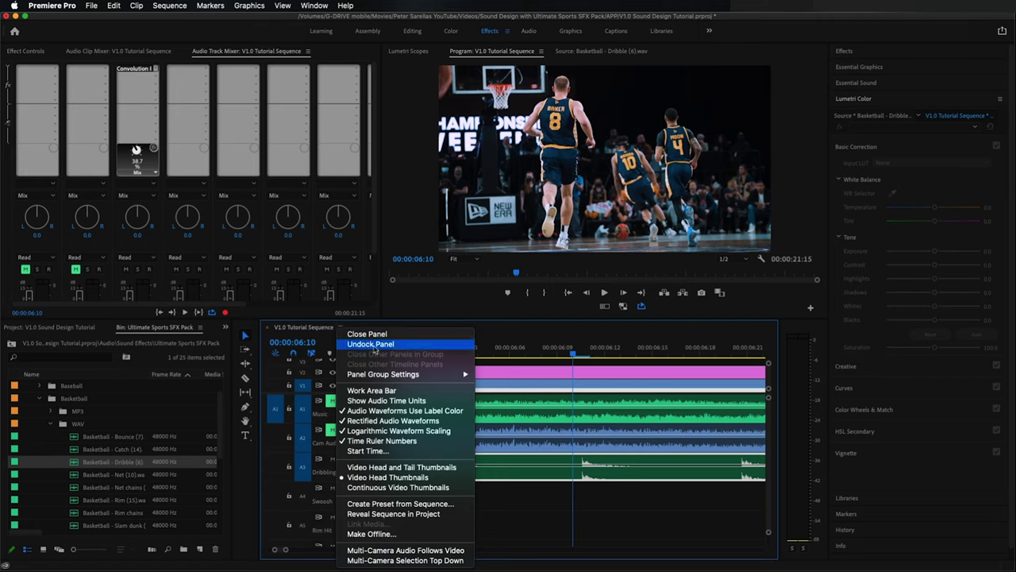
click(394, 404)
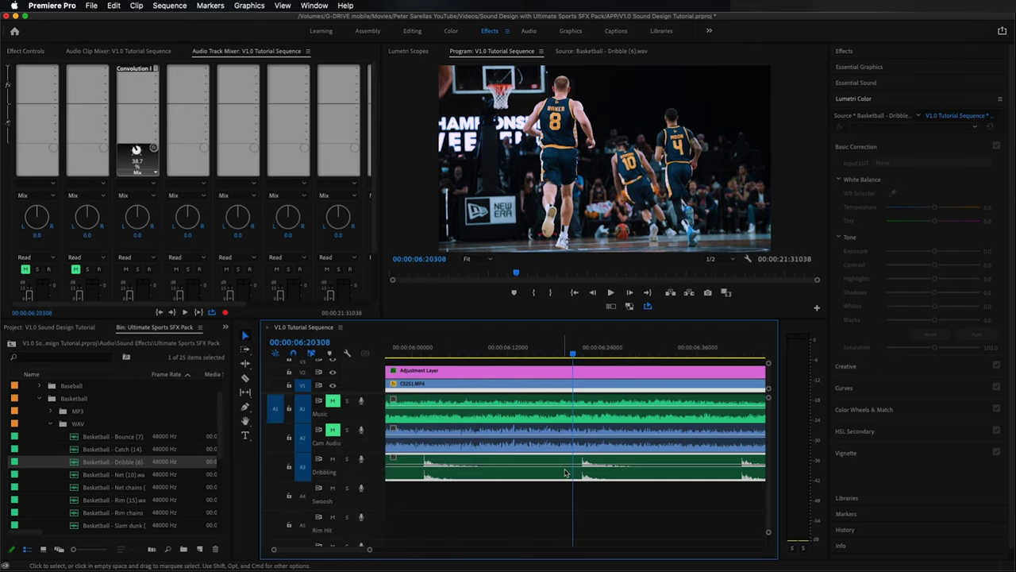
key(=)
key(=)
key(=)
key(=)
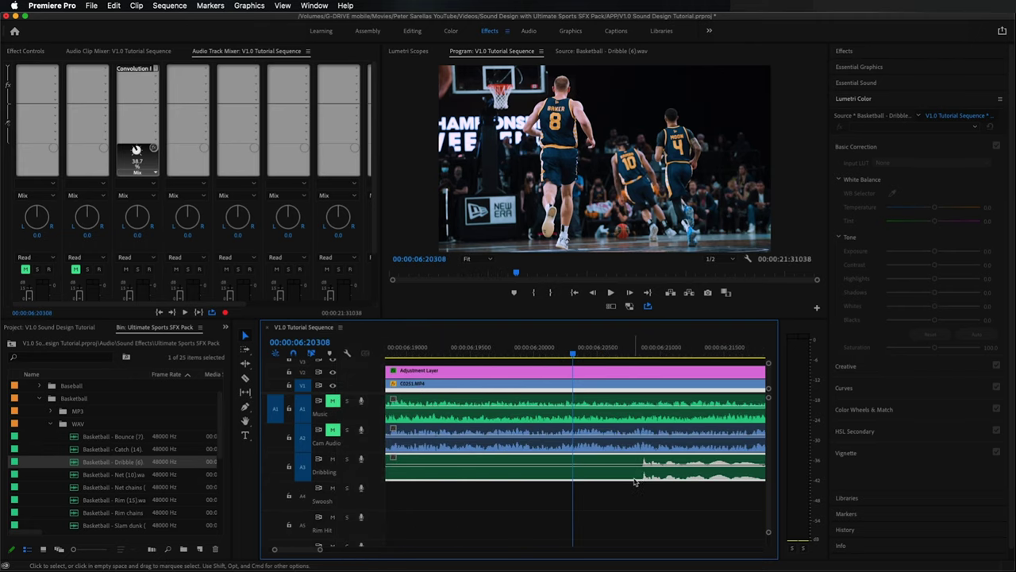
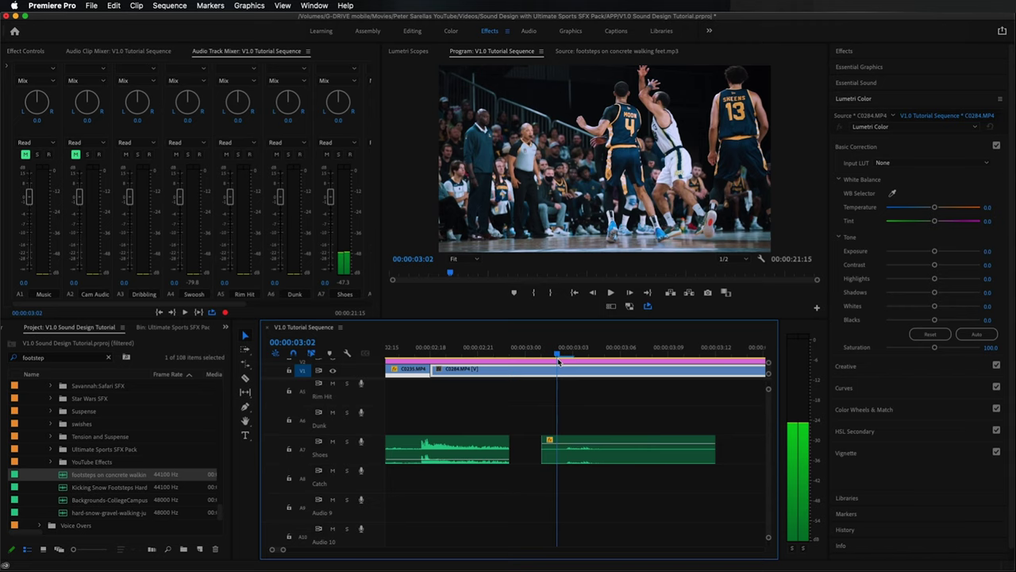
- Move the concrete footsteps clip on the Shoes track one frame later to the step at 00:00:03:03 and play the passage
click(585, 452)
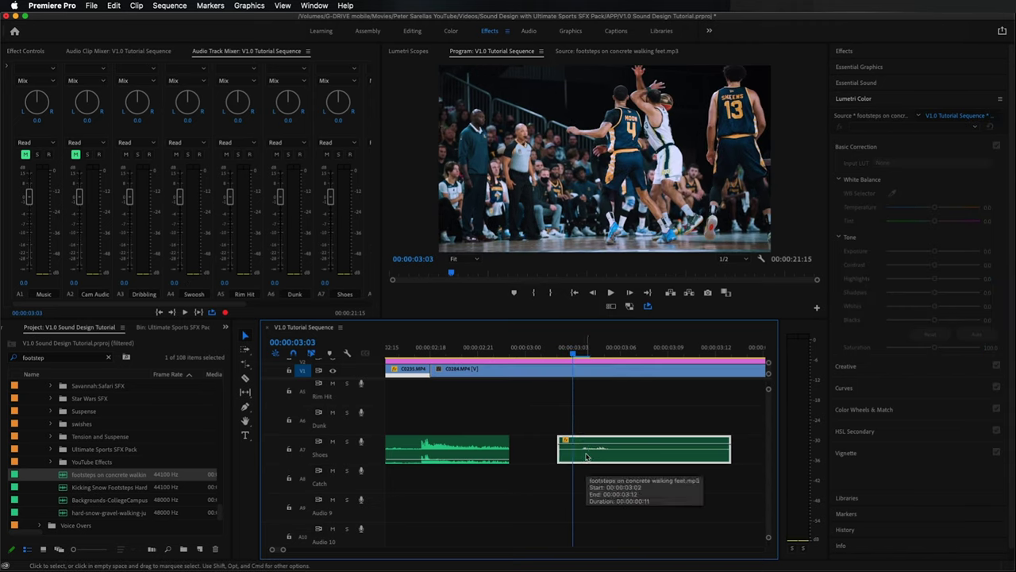
key(minus)
key(minus)
click(491, 349)
key(space)
key(space)
- Fine-align the concrete footsteps clip's first hit with 00:00:03:06150 using audio time units, and play back the passage
key(equal)
click(594, 459)
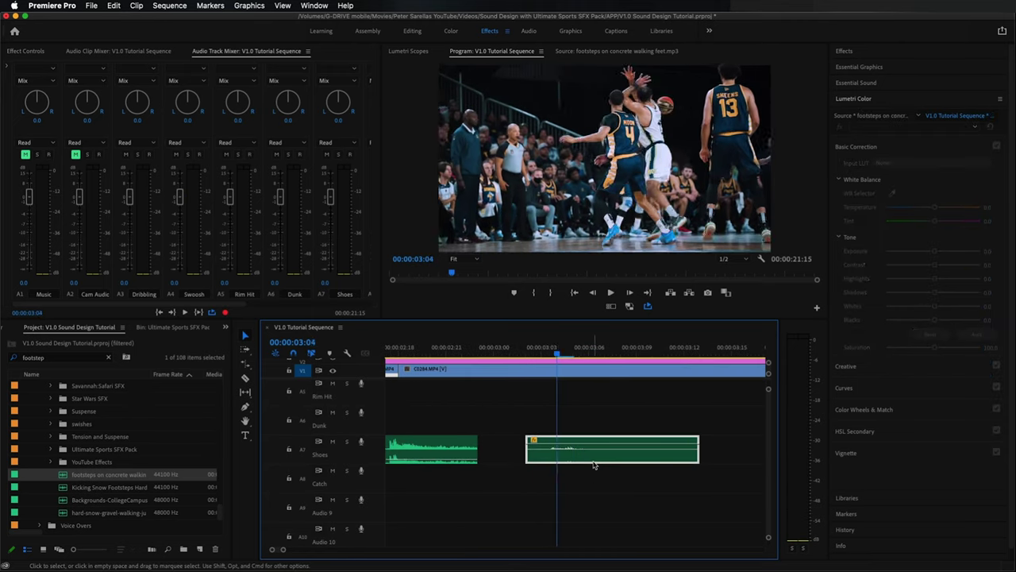
key(equal)
key(equal)
key(equal)
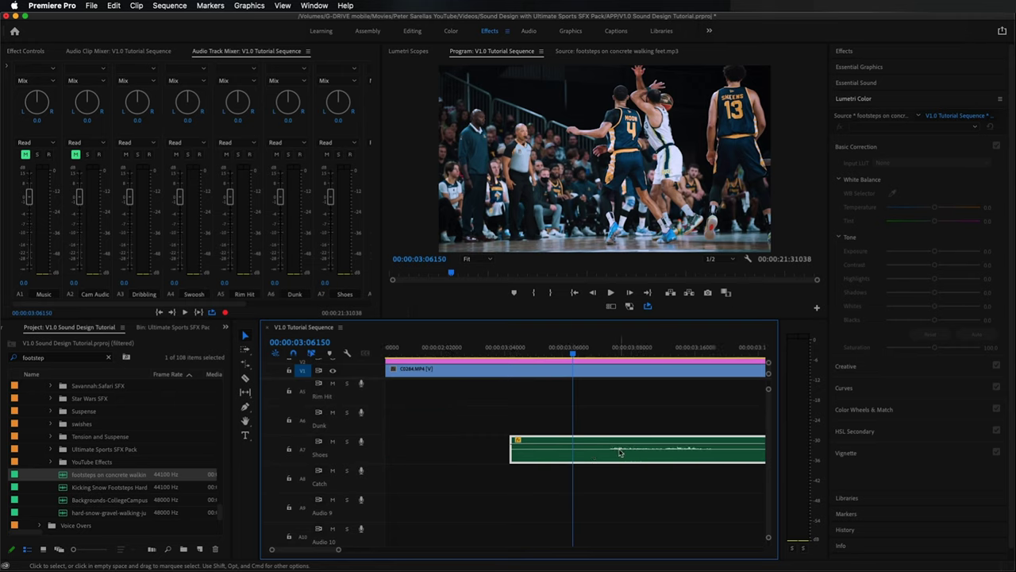
key(minus)
key(minus)
key(minus)
click(513, 353)
key(space)
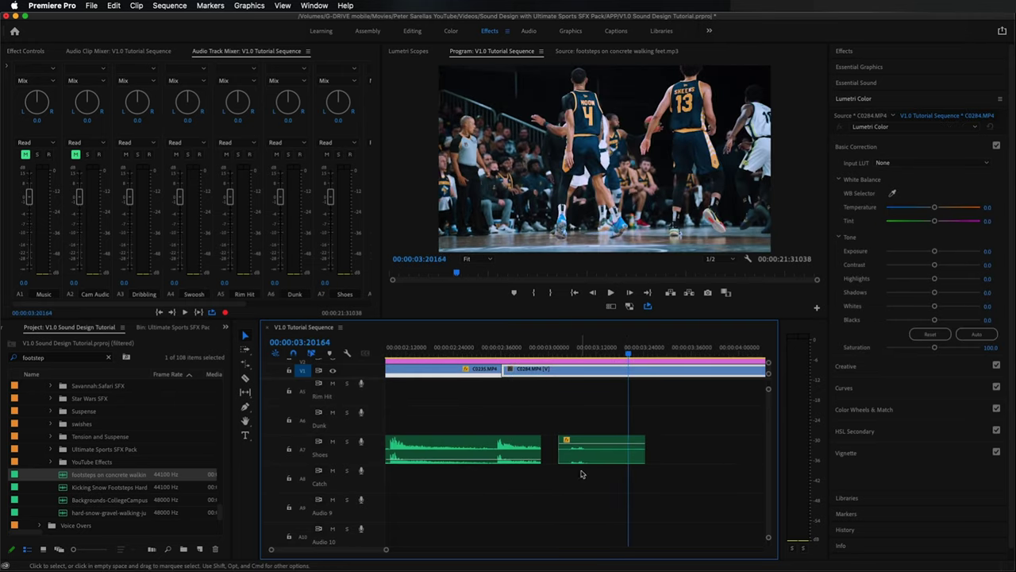
- Play back the footsteps passage from about 00:00:02:24 and turn off Show Audio Time Units for the sequence
click(525, 454)
click(438, 339)
key(space)
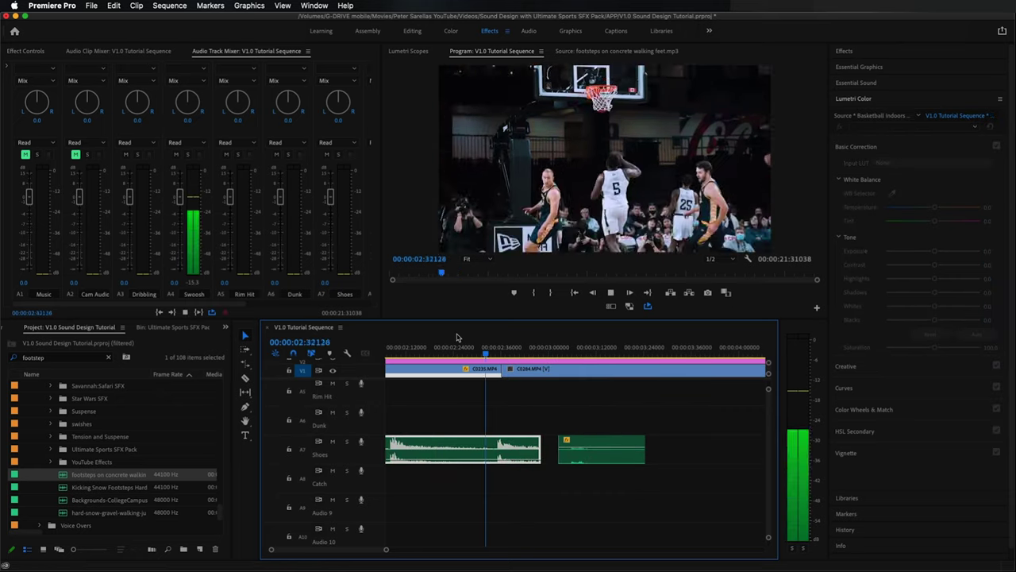
key(space)
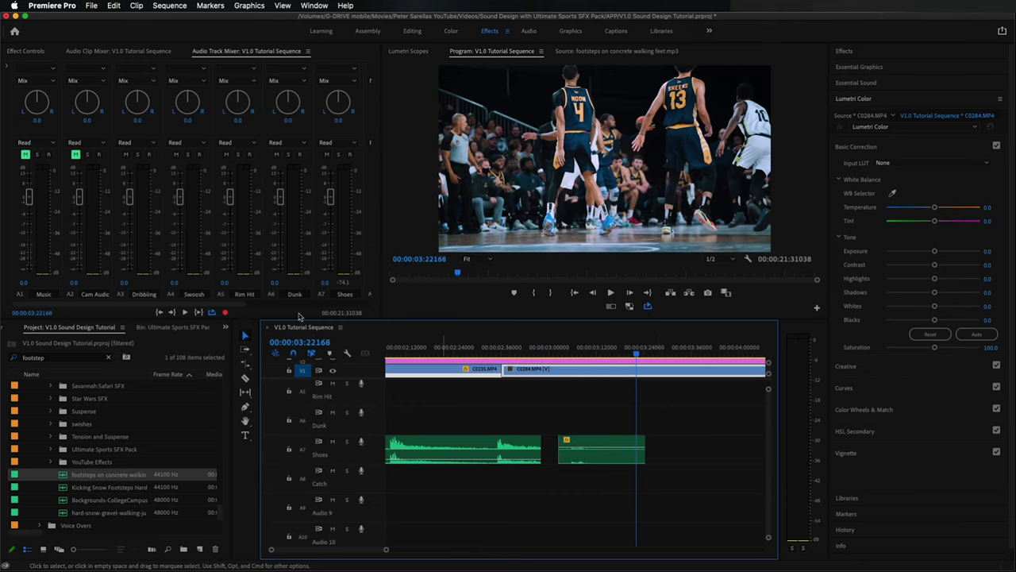
click(341, 327)
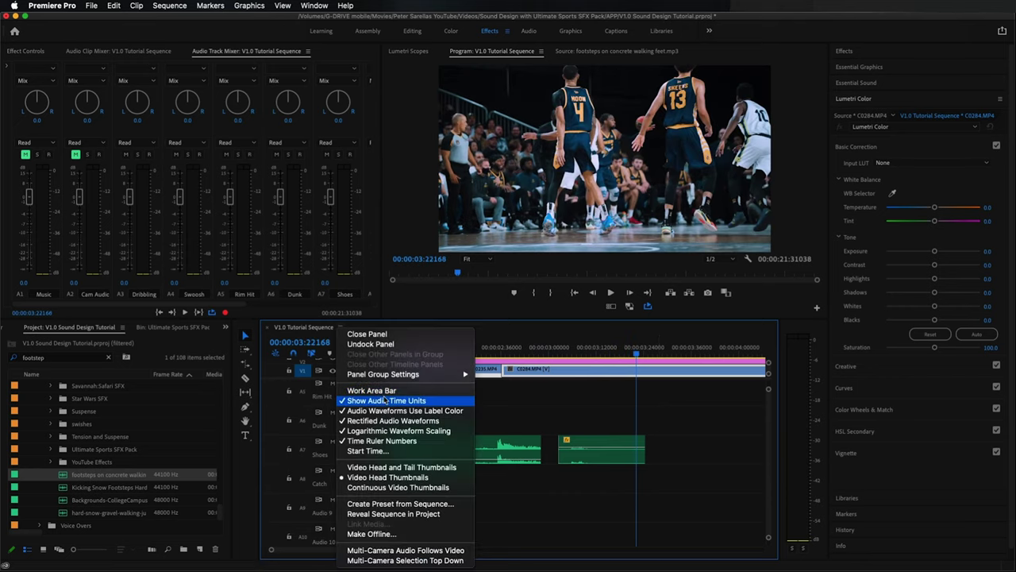
click(386, 401)
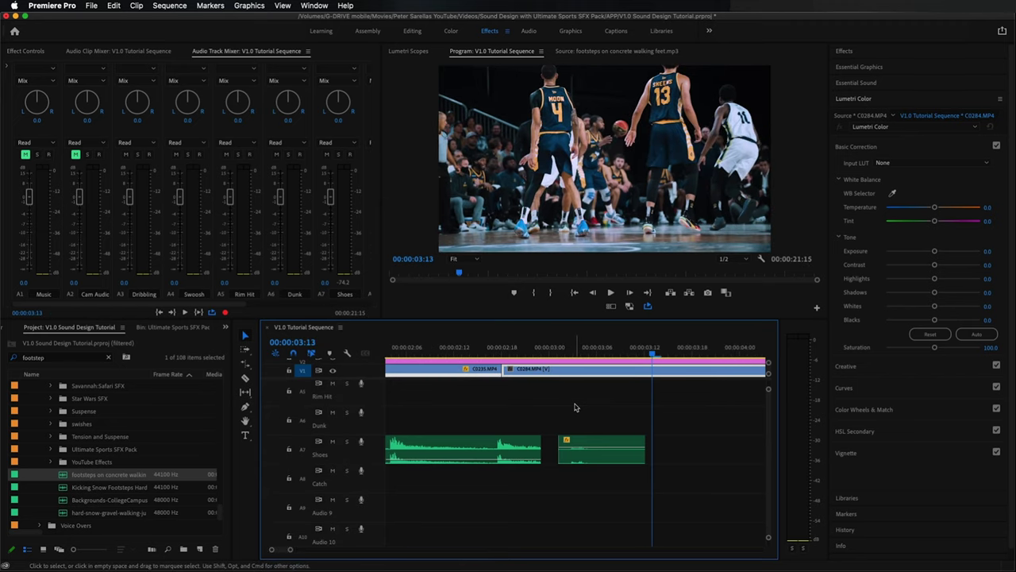
- Move the basketball footsteps clip on the Shoes track so its first hit lands on the step at 00:00:03:16
key(Right)
key(Right)
key(Right)
key(Left)
key(Left)
key(Right)
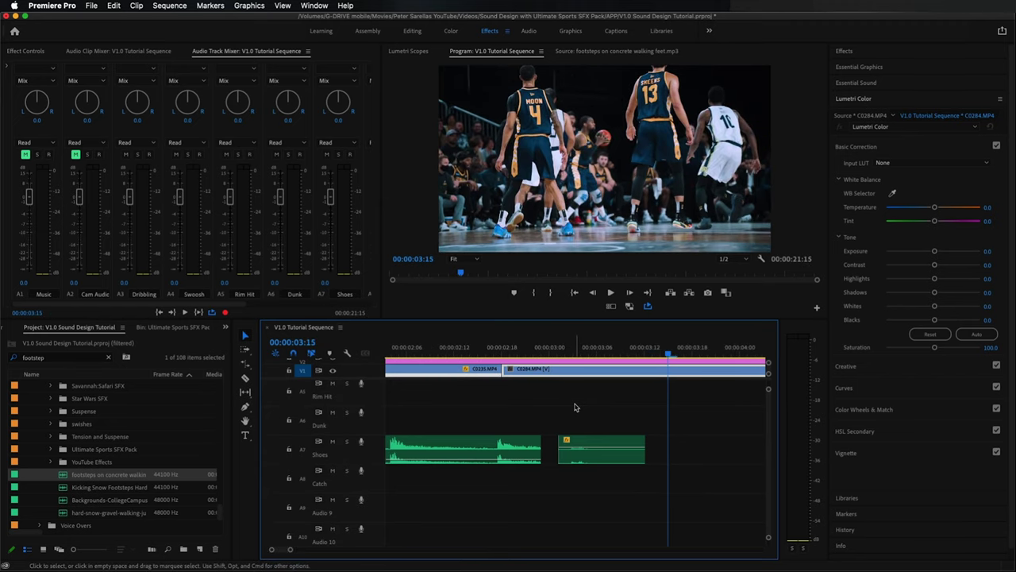
key(Right)
click(513, 448)
key(minus)
key(d)
drag(480, 440, 641, 447)
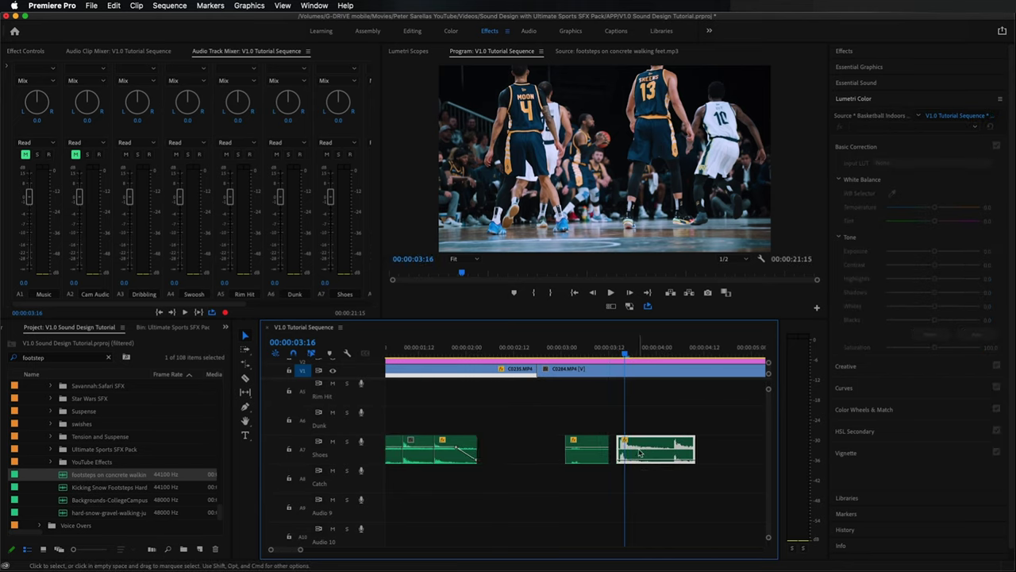
scroll(640, 453, up, 4)
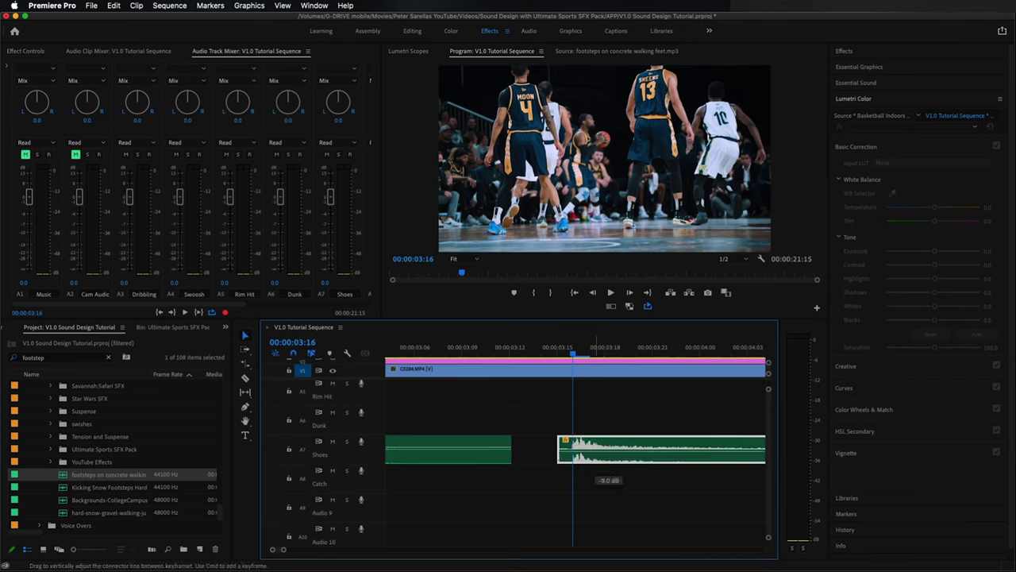
- Play on to the next step at 00:00:03:22, then split off the clip's second hit and move it there
key(space)
click(578, 454)
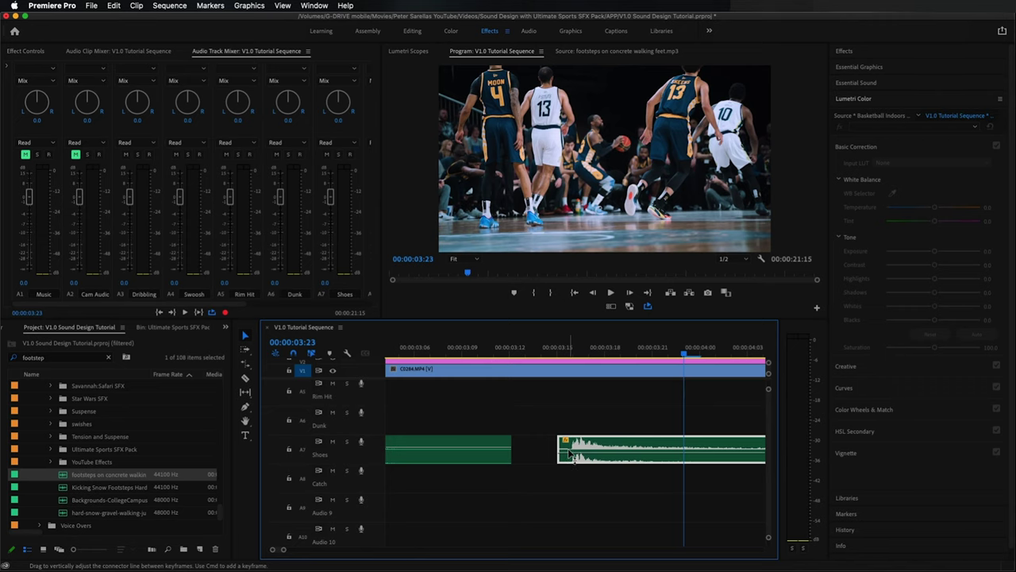
click(536, 354)
key(space)
key(space)
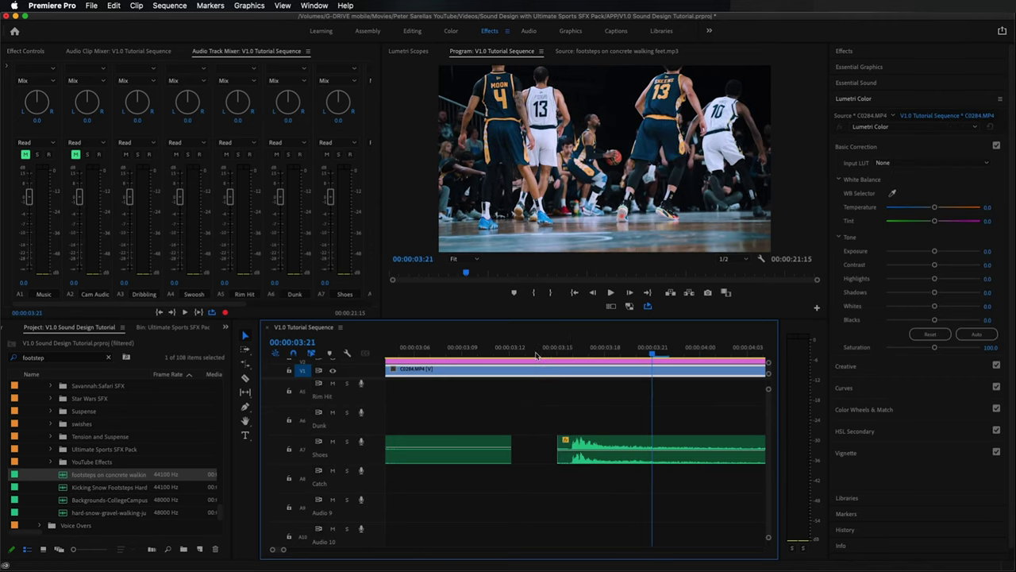
key(Right)
scroll(573, 397, down, 2)
scroll(675, 449, up, 2)
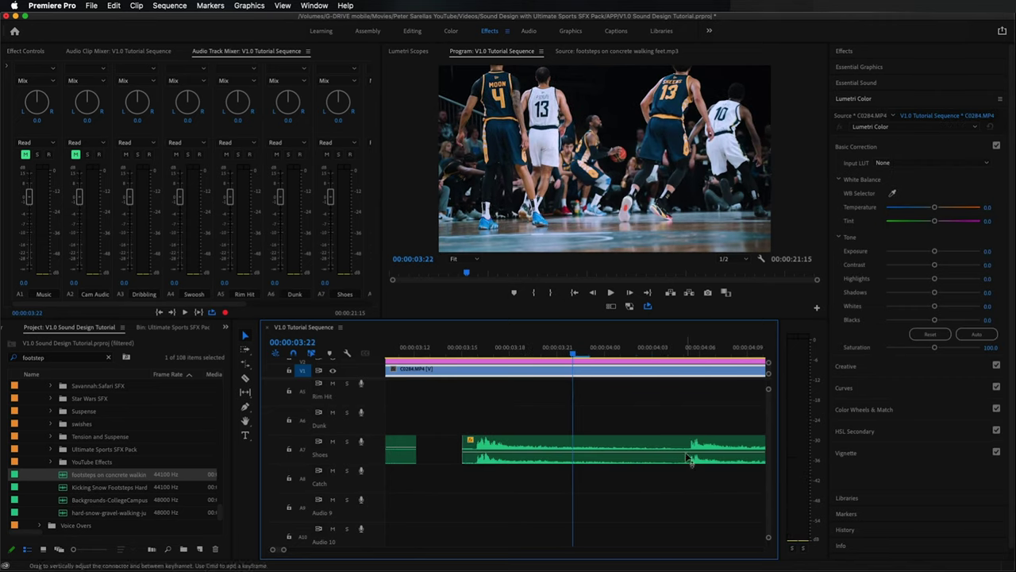
drag(703, 458, 585, 459)
key(super+Left)
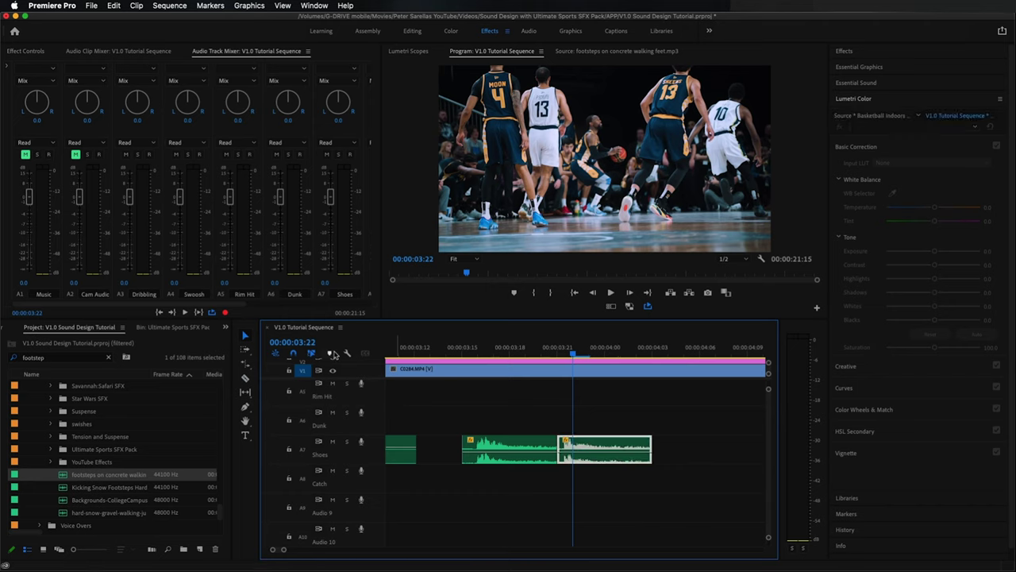
- Turn on Show Audio Time Units and fine-align the second footstep's hit with 00:00:03:44188
click(340, 328)
click(373, 400)
key(=)
key(=)
drag(591, 463, 619, 464)
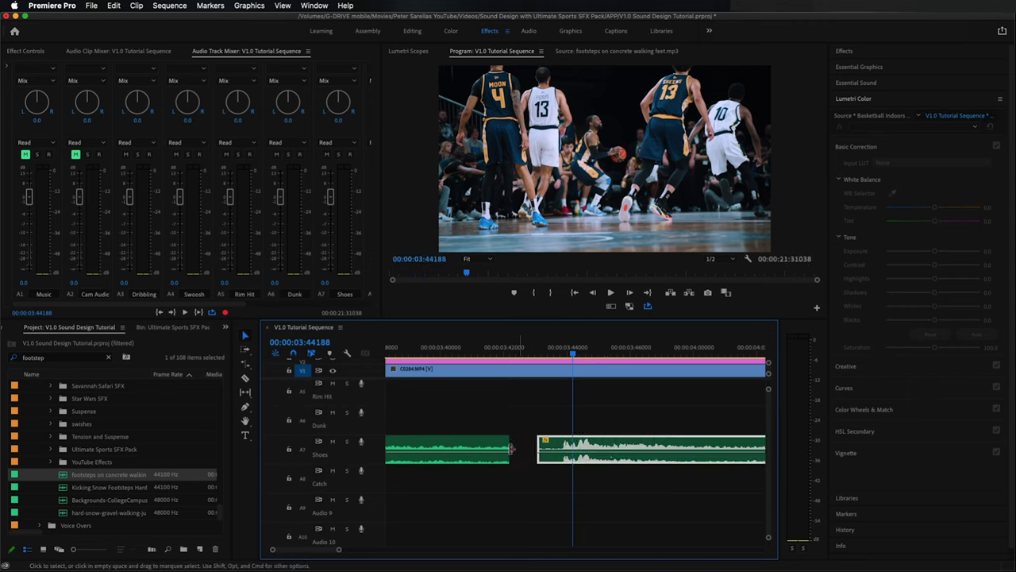
- Extend the preceding footstep clip on the Shoes track to meet the second one and play both back
drag(505, 454, 537, 454)
key(minus)
key(minus)
key(space)
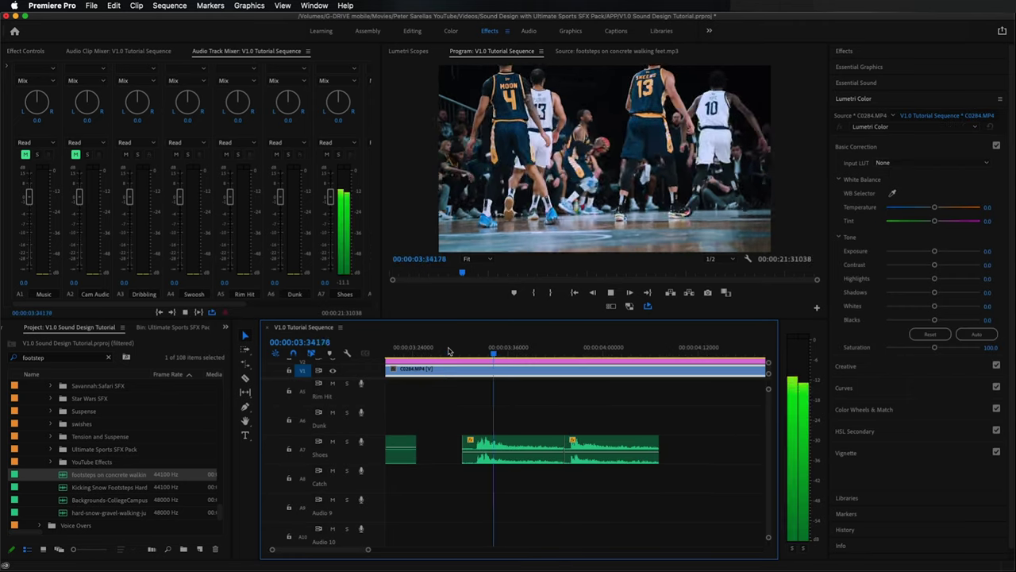
key(space)
- Extend the end of the second footstep clip on the Shoes track to about 00:00:04:40232 and play its tail
drag(723, 457, 704, 458)
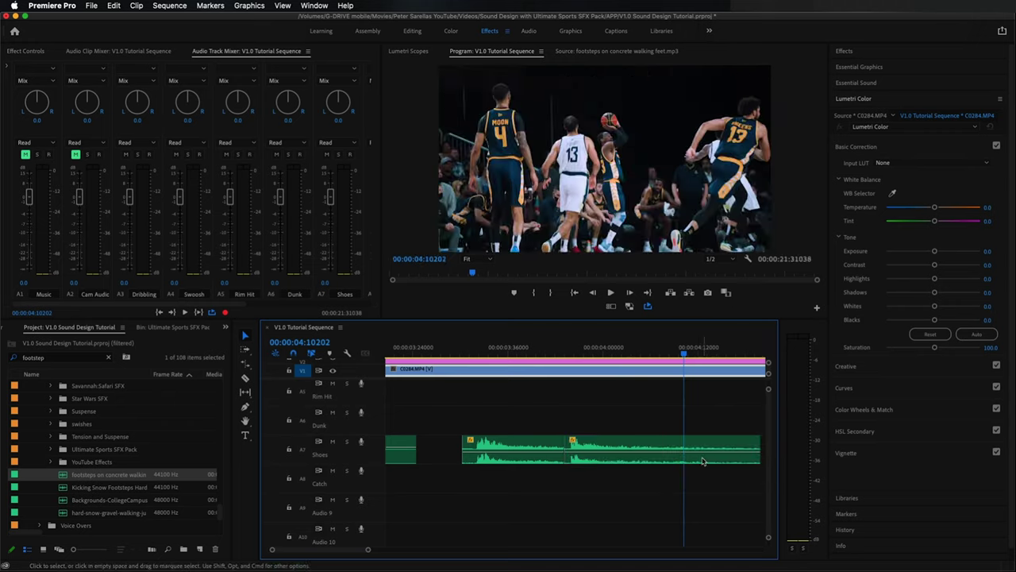
key(minus)
key(space)
key(space)
key(minus)
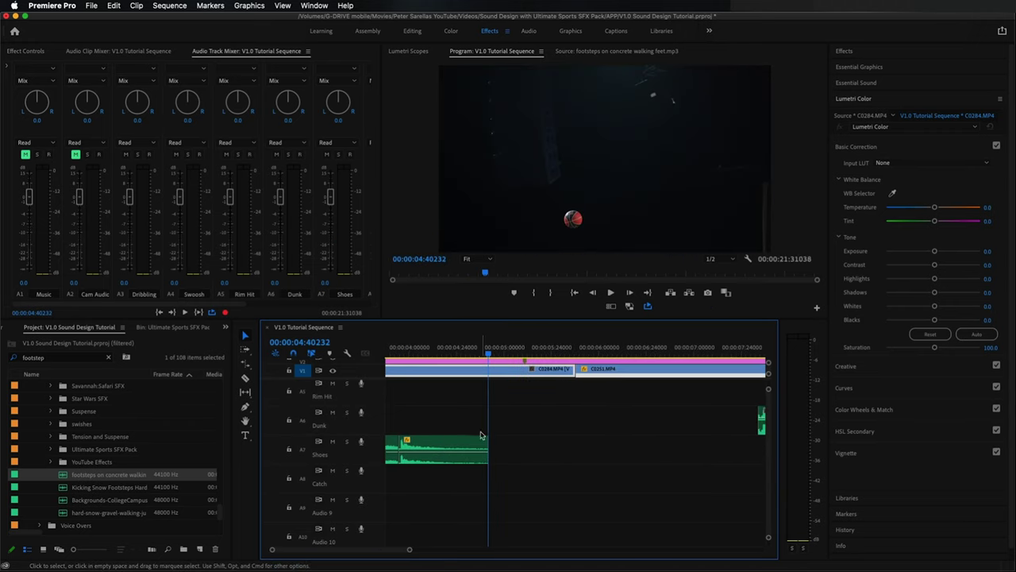
- Play back the two footsteps and fade out the second clip's tail with volume keyframes
key(minus)
click(473, 367)
key(space)
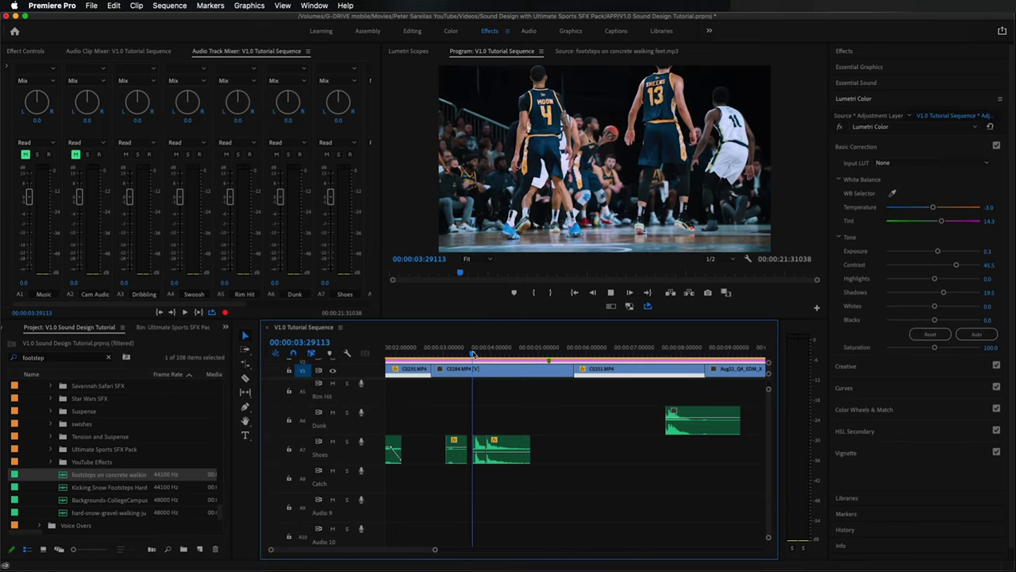
key(space)
click(516, 454)
- Play the faded footsteps and continue into C0251.MP4 to examine where its footsteps fall
click(470, 347)
key(space)
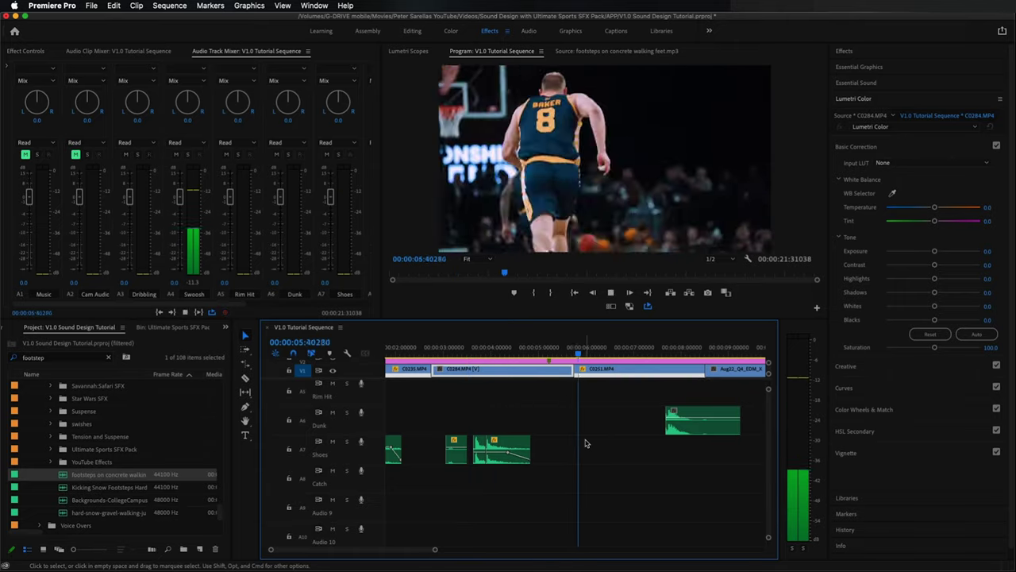
key(space)
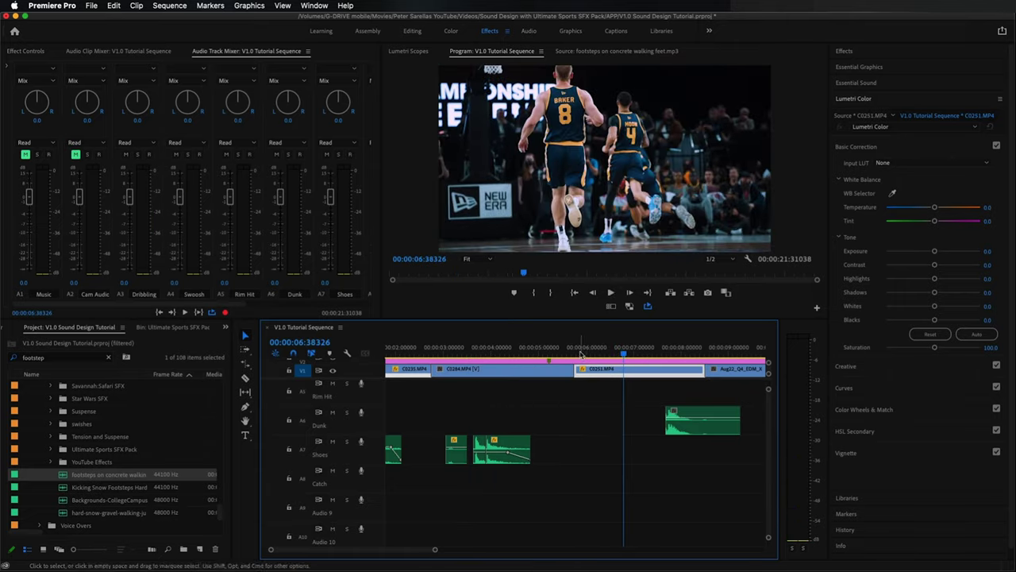
click(542, 357)
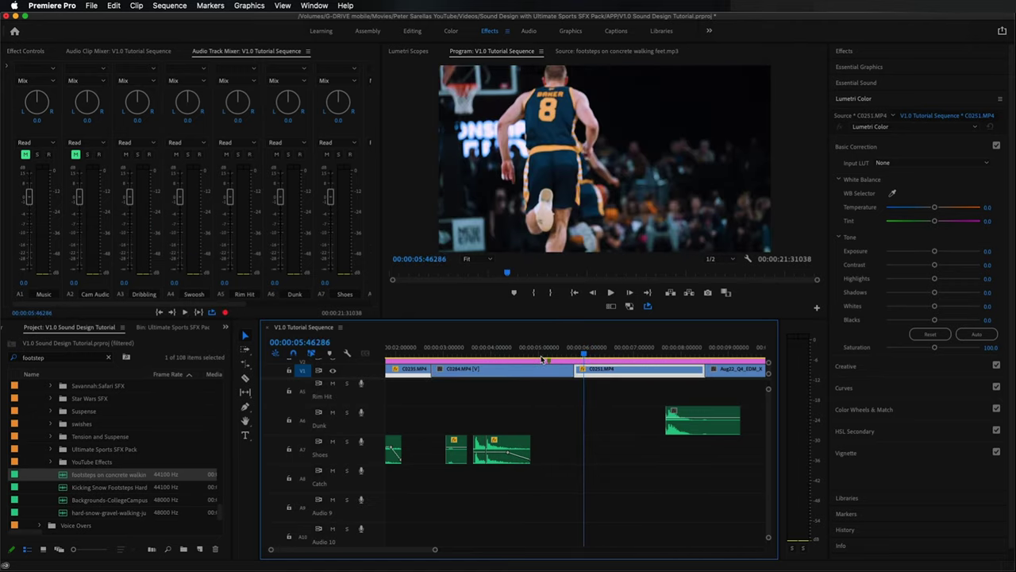
key(space)
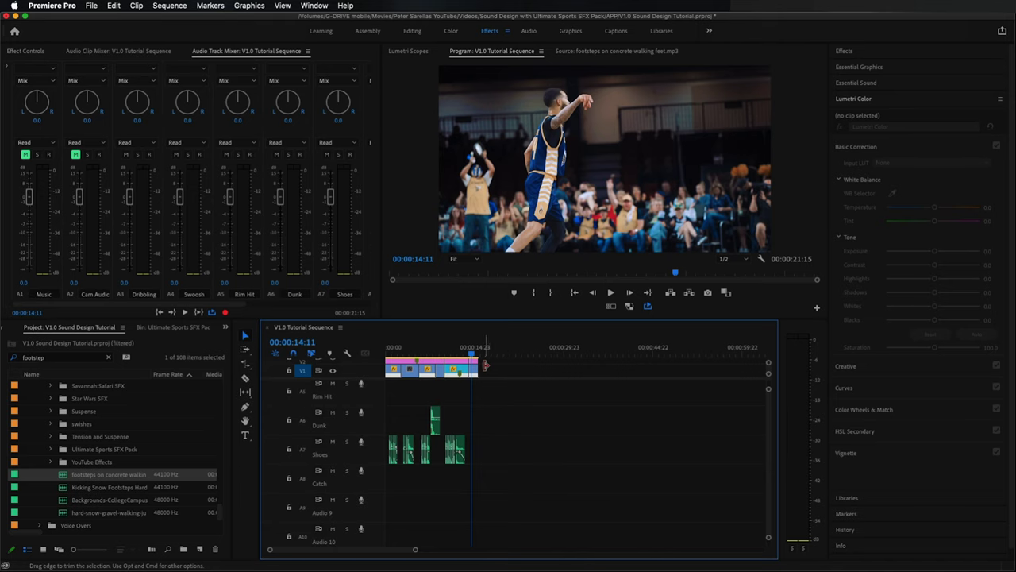
- Park the playhead on the ball contact at 00:00:03:09 in C0284.MP4
drag(478, 353, 428, 351)
key(equal)
key(equal)
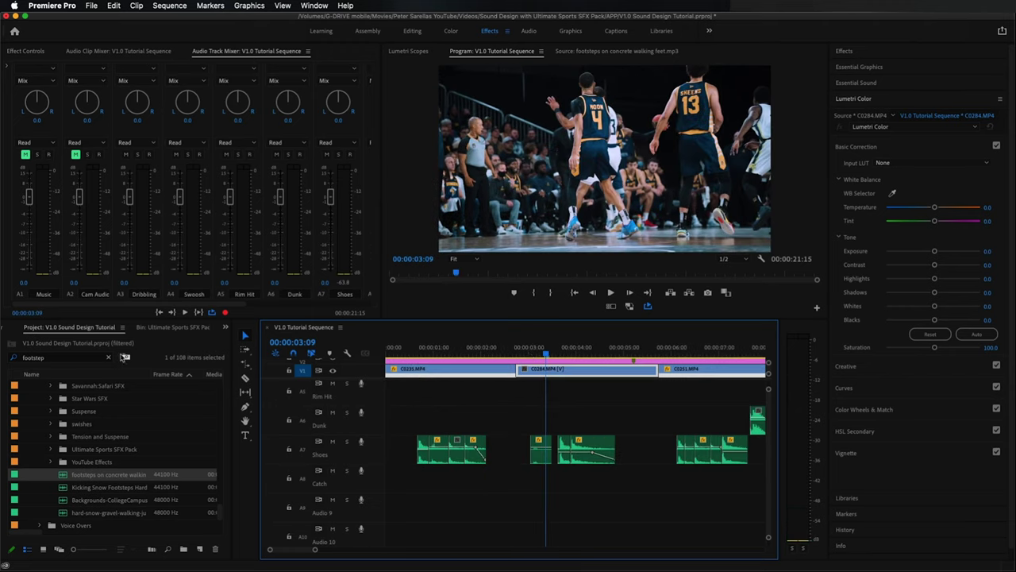
- Search the Ultimate Sports SFX Pack bin for "catch" and open the MP3 version of Basketball - Catch (14) in the source viewer
click(163, 327)
text(catch)
scroll(102, 462, down, 1)
double_click(74, 477)
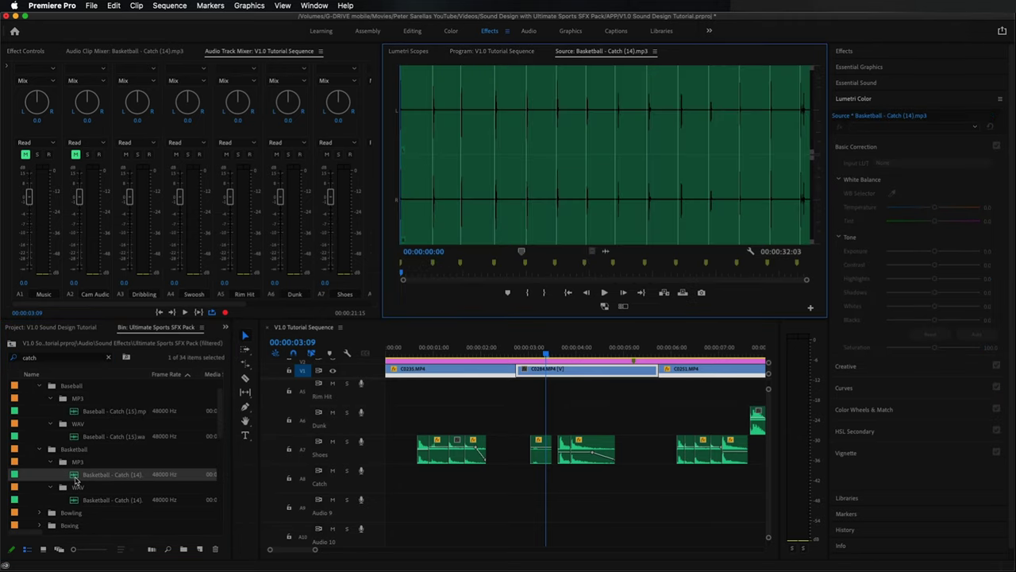
- Audition the catch sounds and mark In and Out around one hit, ending the range at 00:00:12:14
key(space)
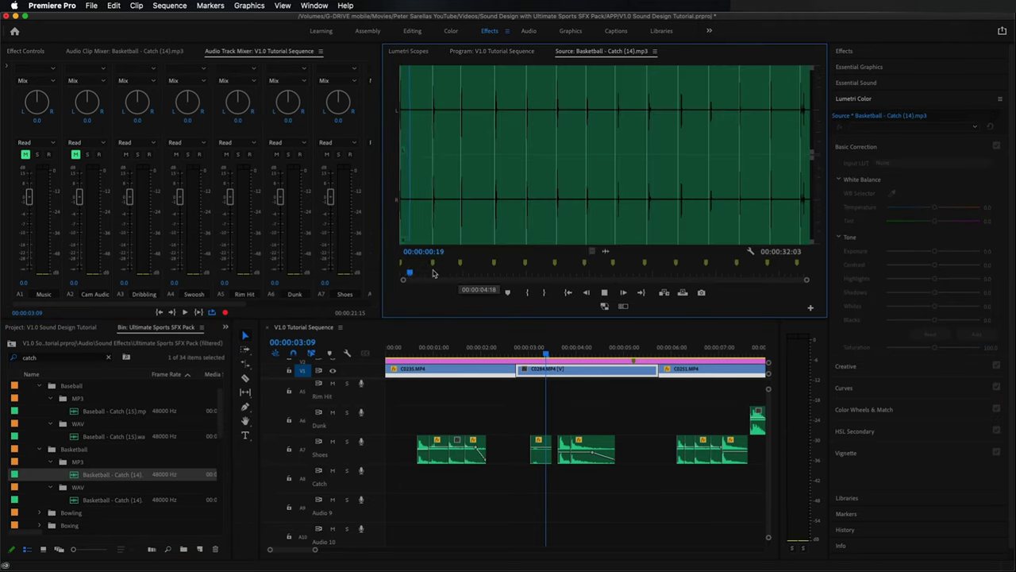
key(=)
key(=)
drag(513, 272, 571, 273)
scroll(688, 272, down, 2)
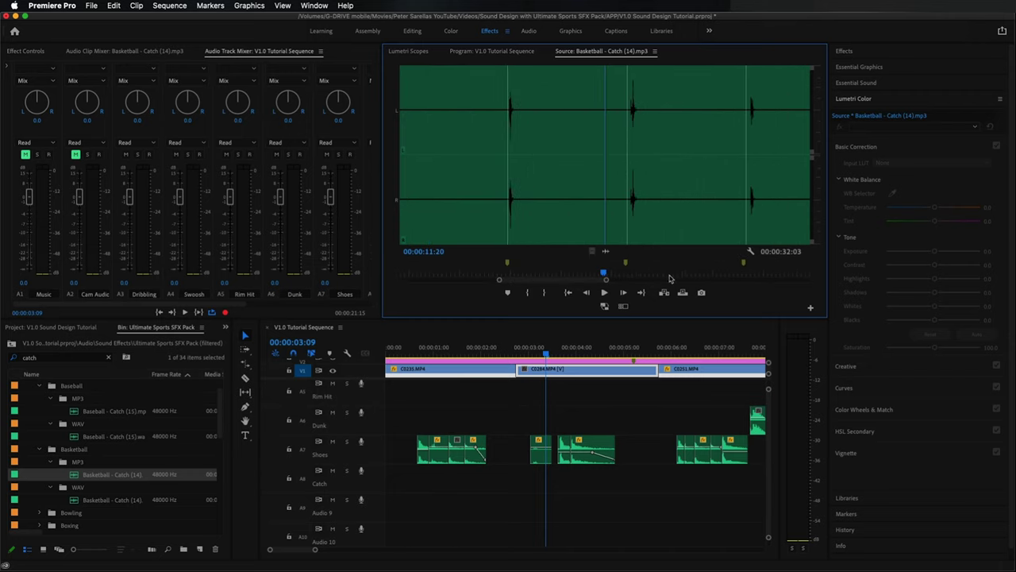
scroll(629, 281, up, 4)
key(space)
key(space)
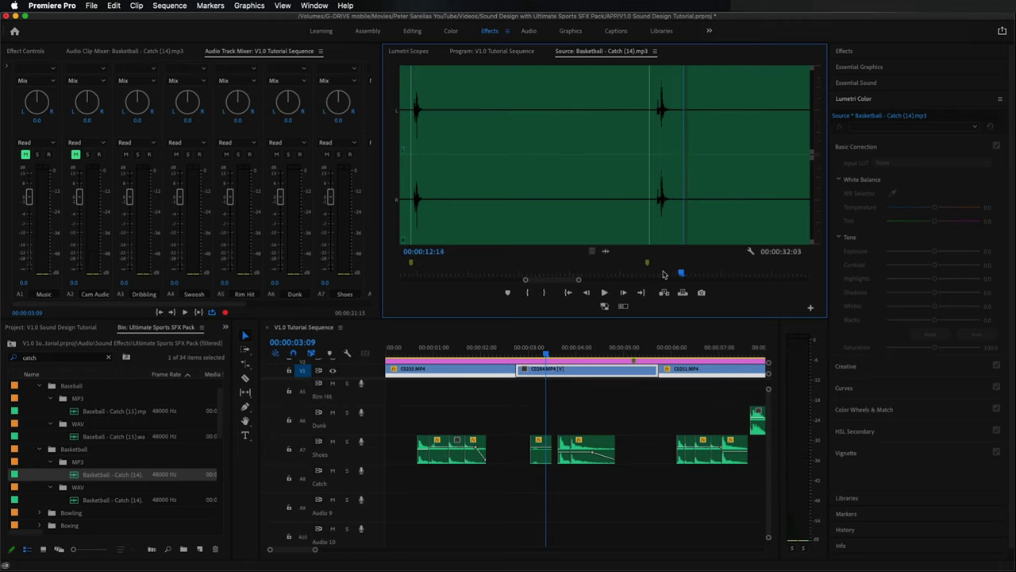
key(i)
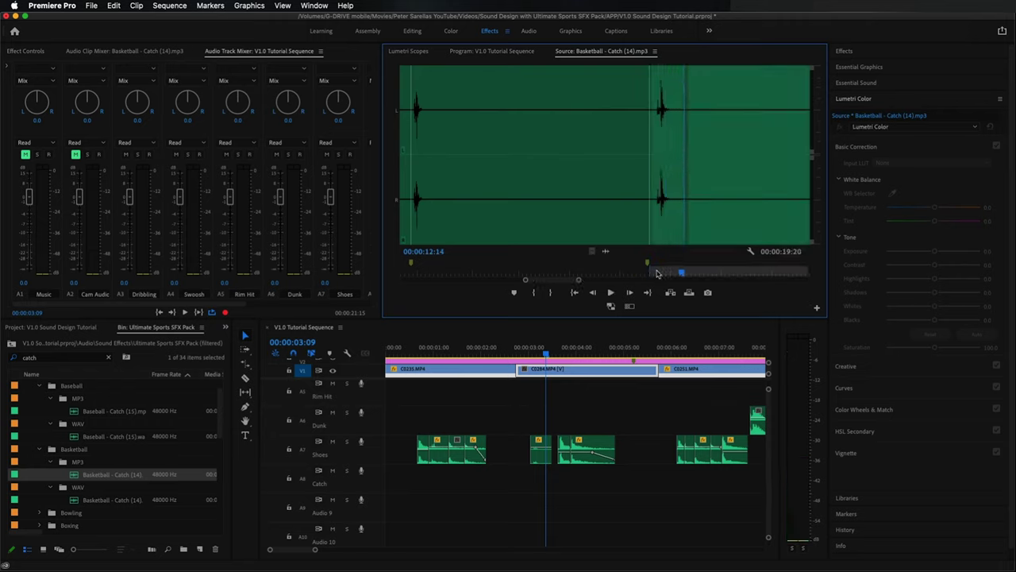
key(o)
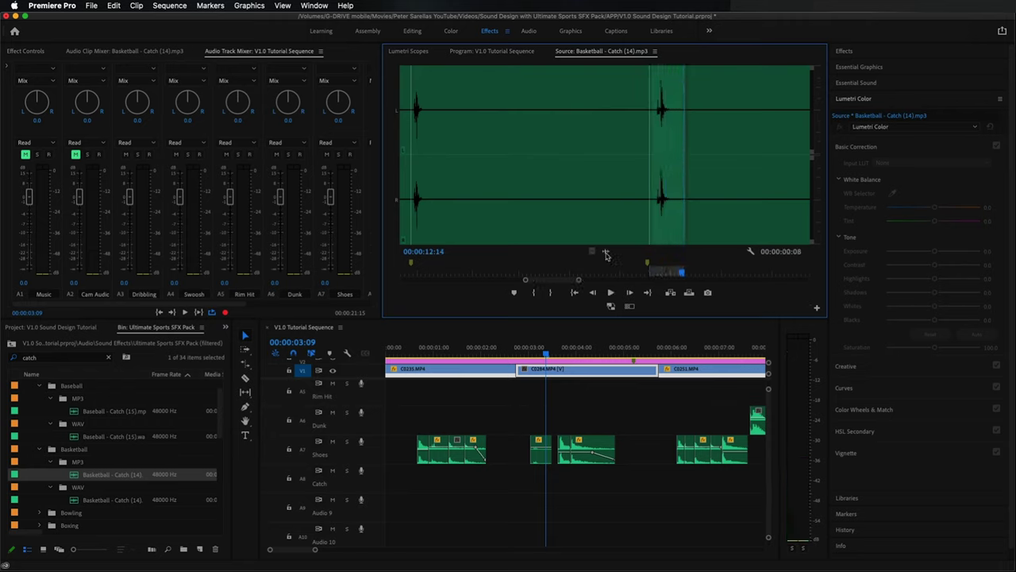
- Place the marked catch sound on the Catch track with its hit near 00:00:03:09
drag(546, 490, 547, 488)
key(=)
key(=)
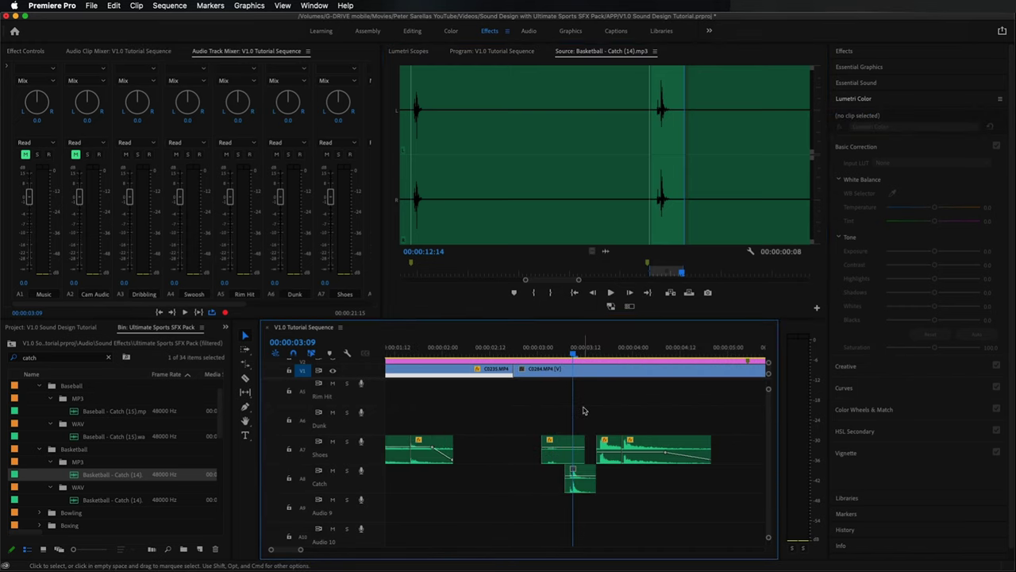
- Step through C0284.MP4 frame by frame up to 00:00:03:09 to examine the catch timing against the sound
click(520, 353)
key(Right)
key(Right)
key(Right)
key(Right)
key(Right)
key(Right)
key(Right)
key(Right)
key(Right)
key(Right)
key(Right)
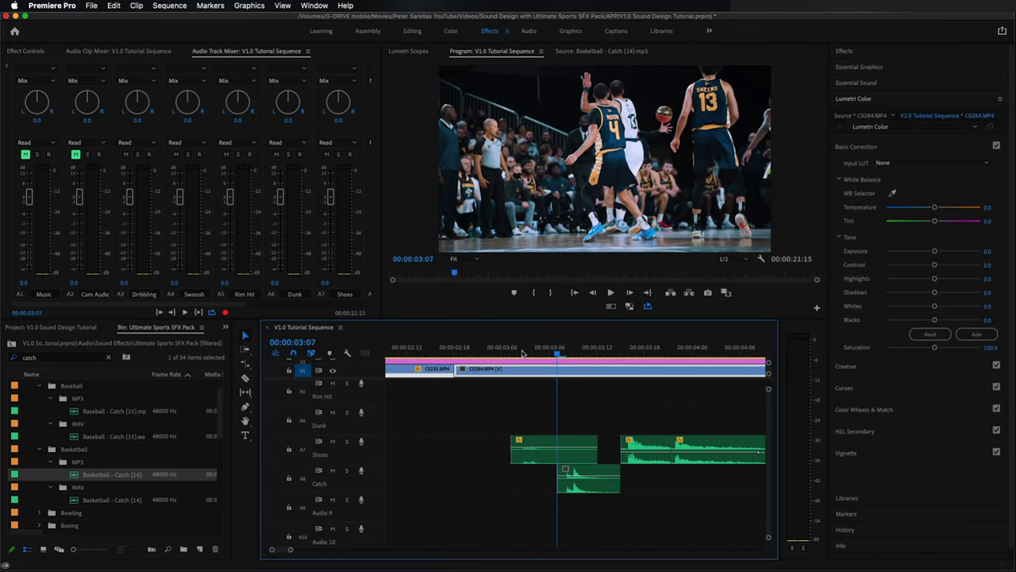
drag(522, 352, 574, 356)
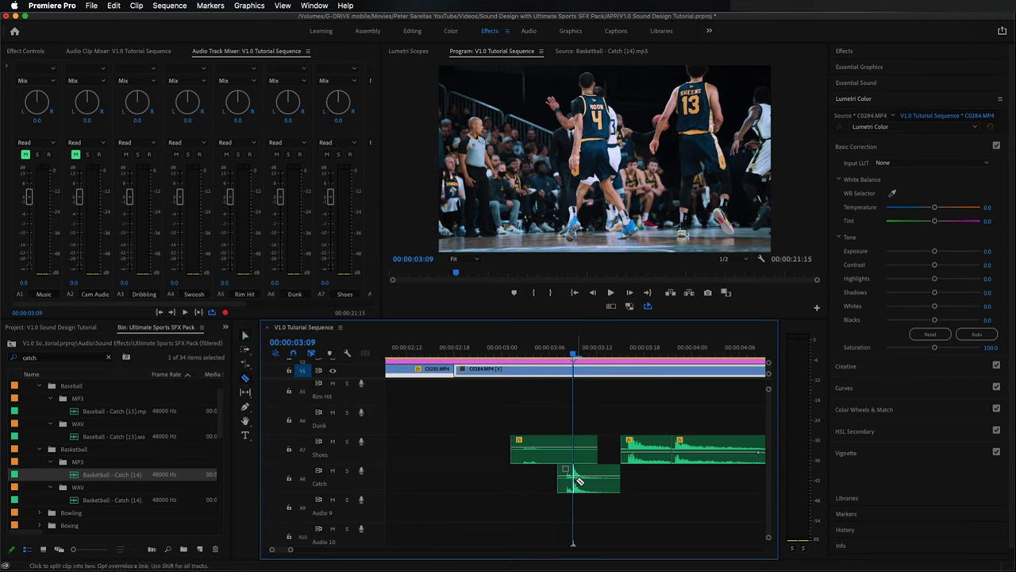
- Split the catch clip at 00:00:03:09, move its second part to 00:00:03:14 on the Catch track and play it back
drag(584, 347, 611, 351)
drag(593, 494, 639, 492)
drag(555, 353, 525, 353)
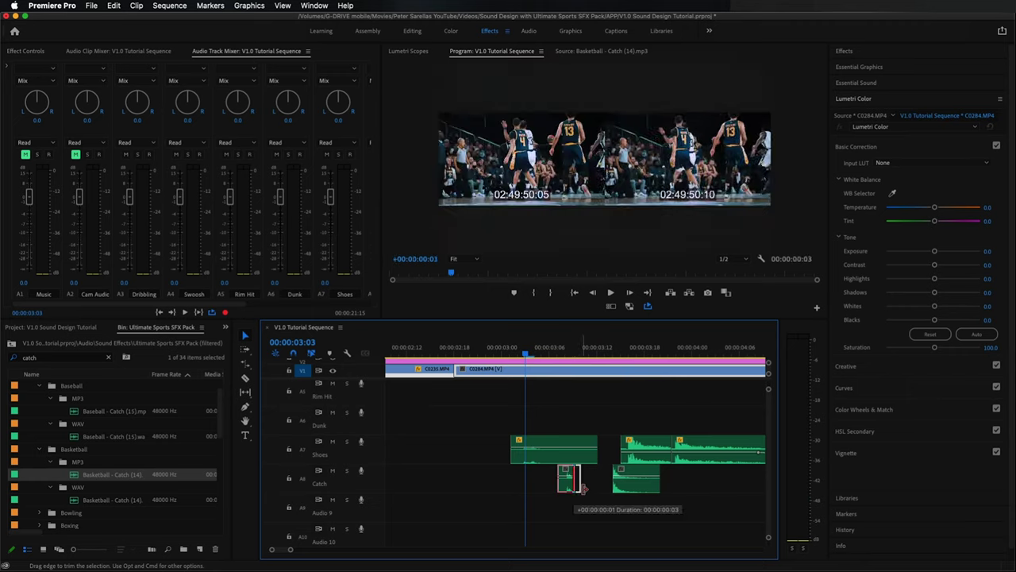
key(space)
key(space)
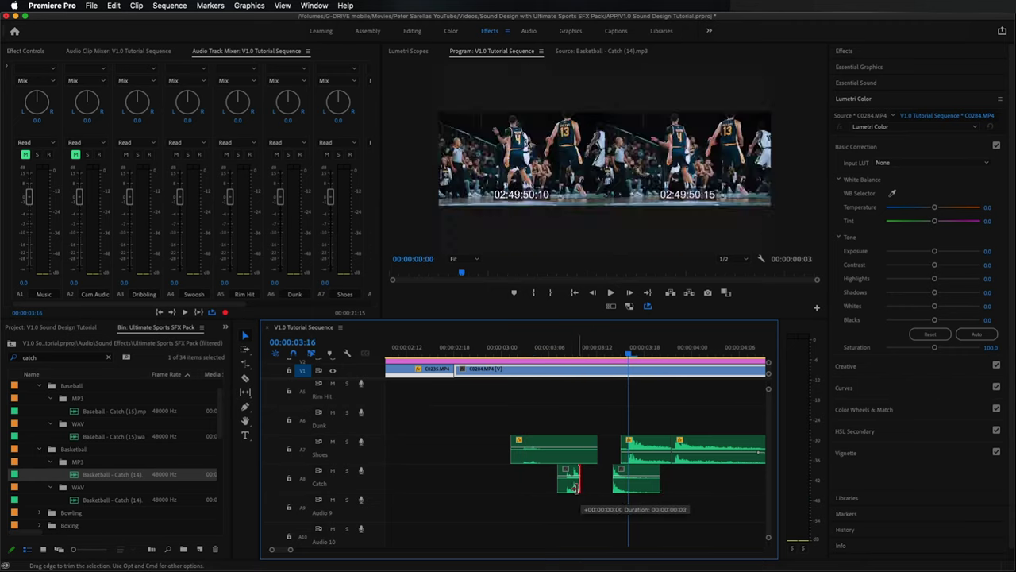
- Play back both catch hits, shift the second one a frame earlier to 00:00:03:13 on the Catch track, and replay the shot
click(548, 345)
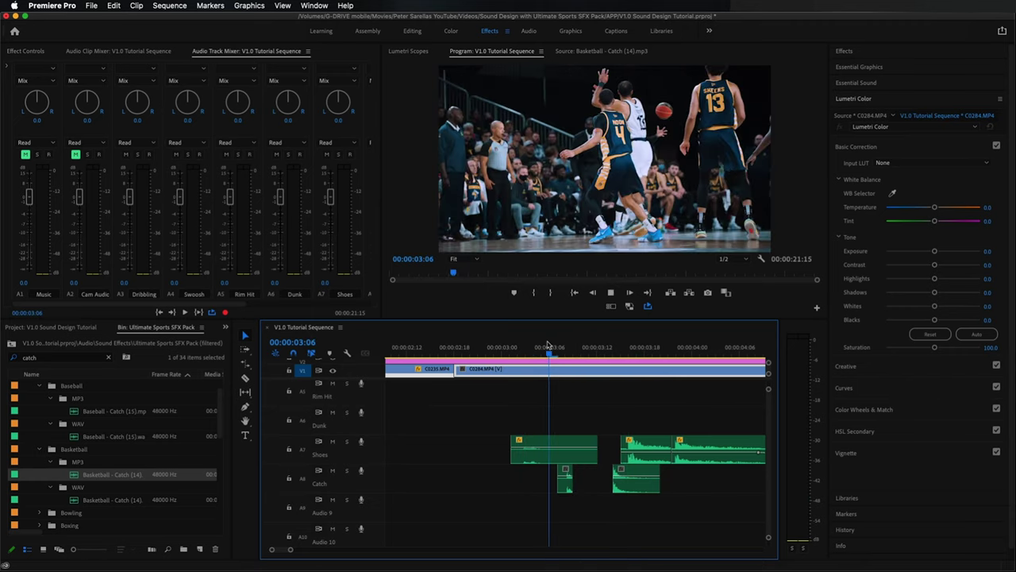
key(space)
click(547, 345)
key(space)
key(space)
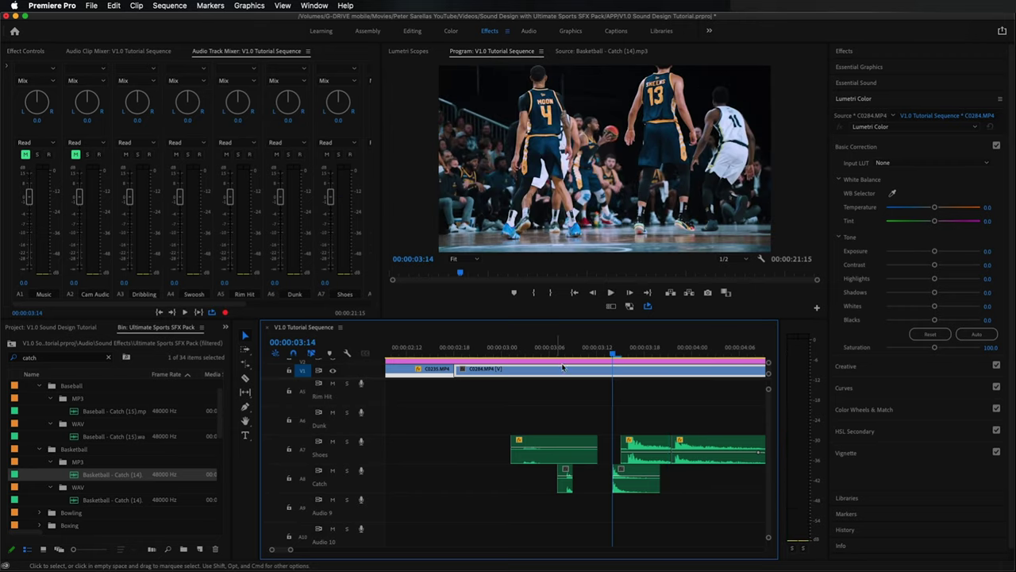
click(626, 491)
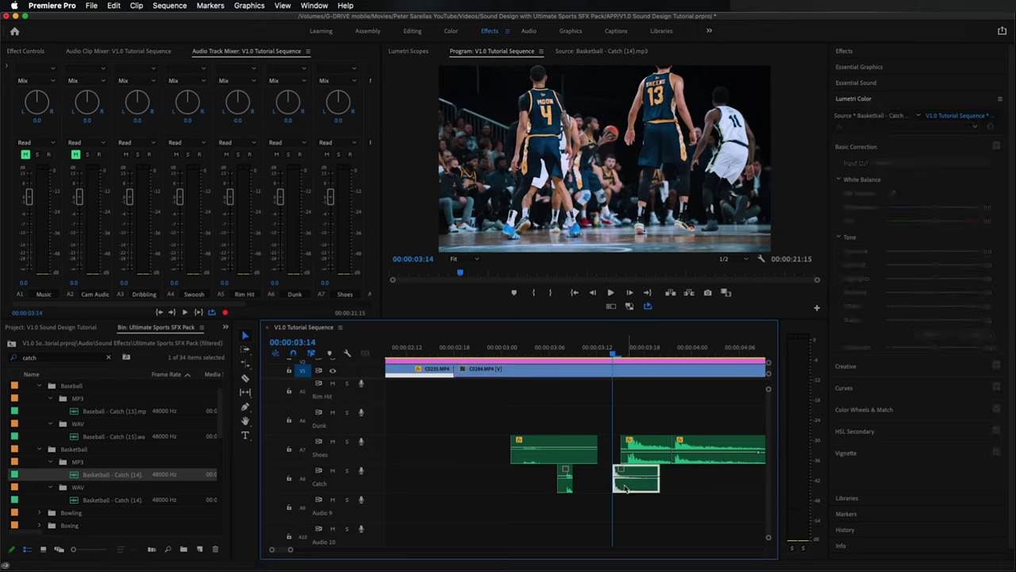
click(488, 361)
key(space)
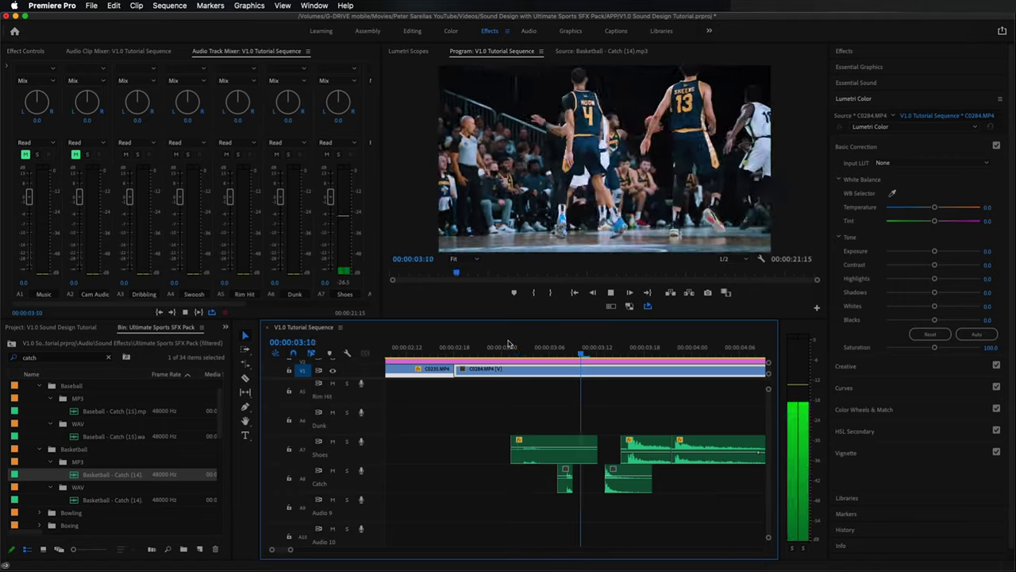
key(minus)
key(minus)
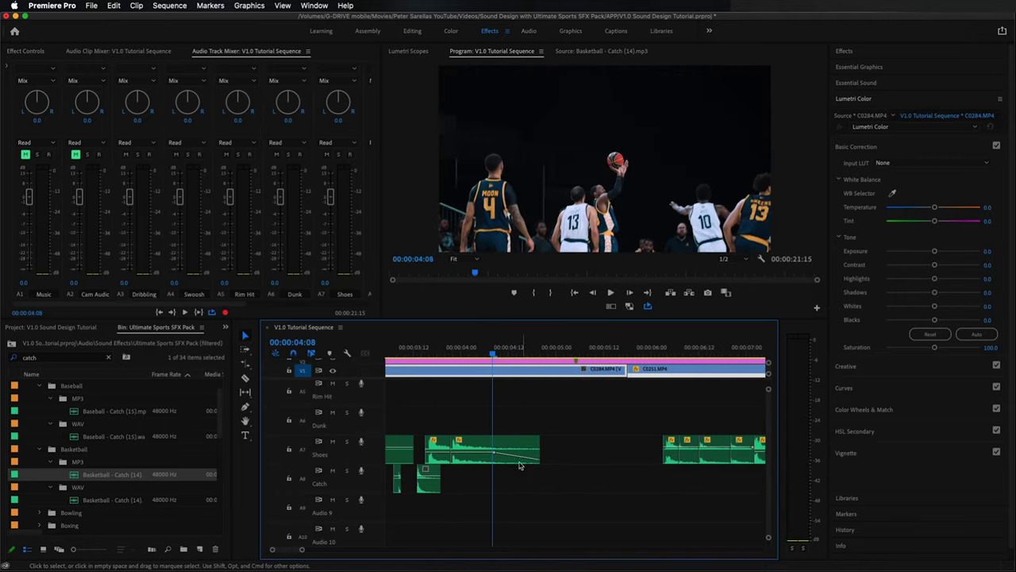
- Play the sequence from 00:00:03:00 to check the two catch sounds in context with the shoe sounds
key(equal)
key(equal)
click(462, 489)
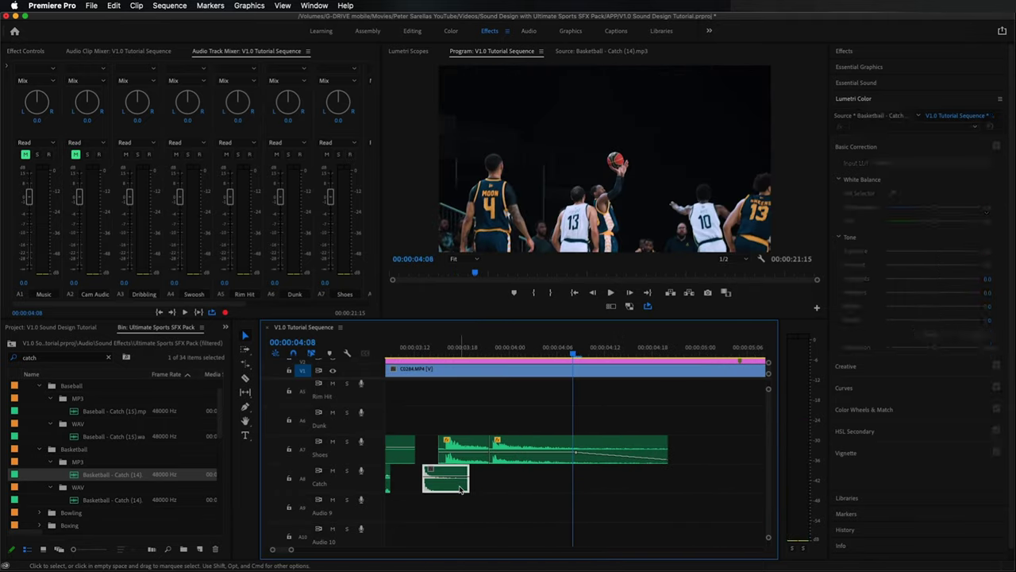
key(minus)
key(minus)
click(513, 346)
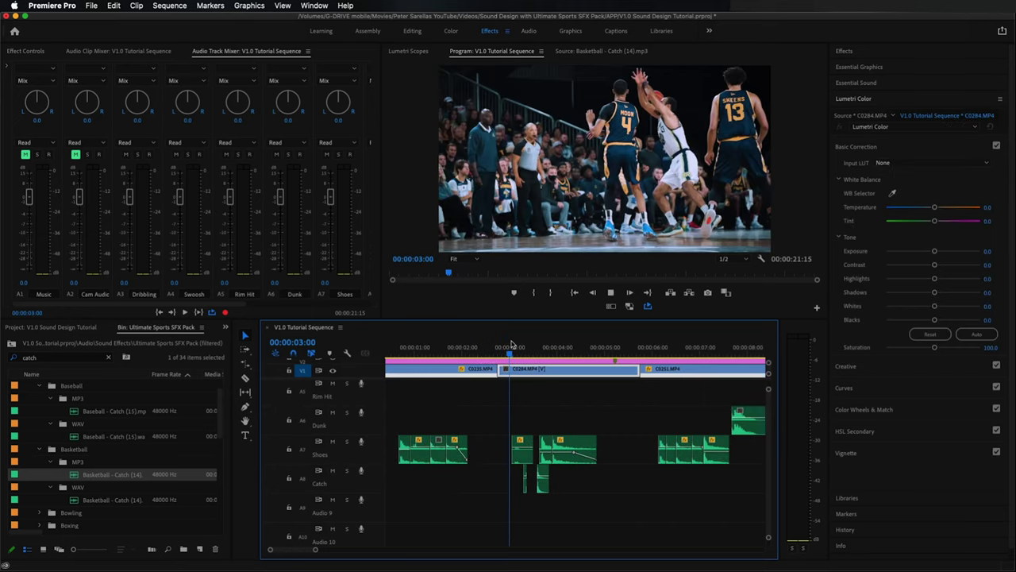
key(space)
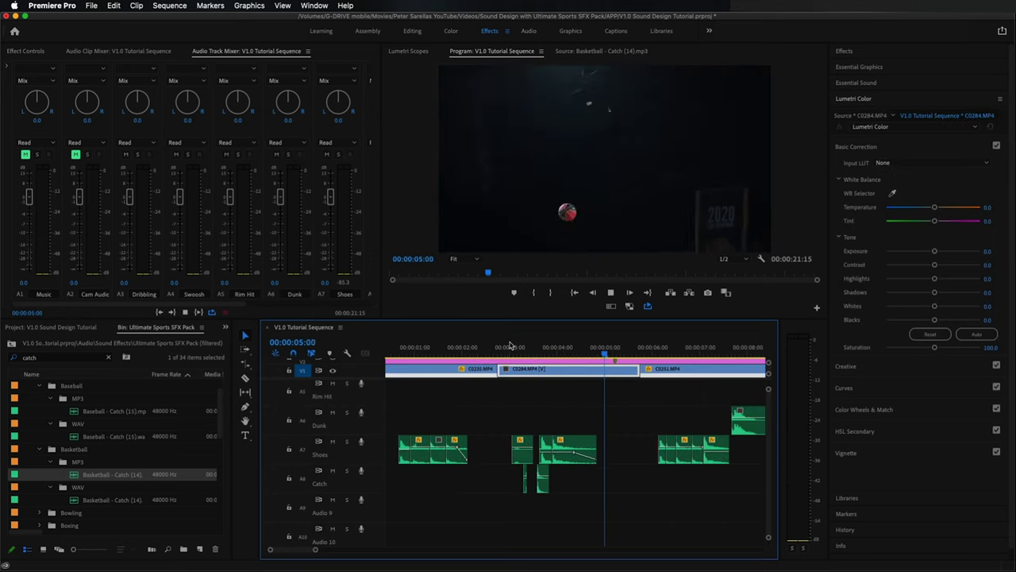
key(space)
- Play on through the sequence to the Aug22 steal clip and park the playhead on its catch at 00:00:11:21
key(minus)
key(minus)
key(space)
key(equal)
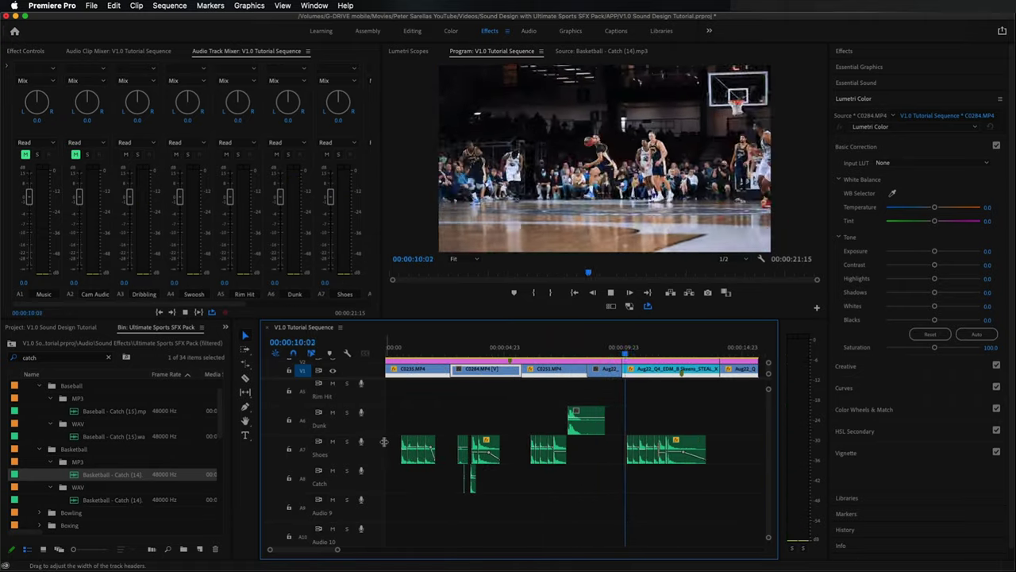
key(space)
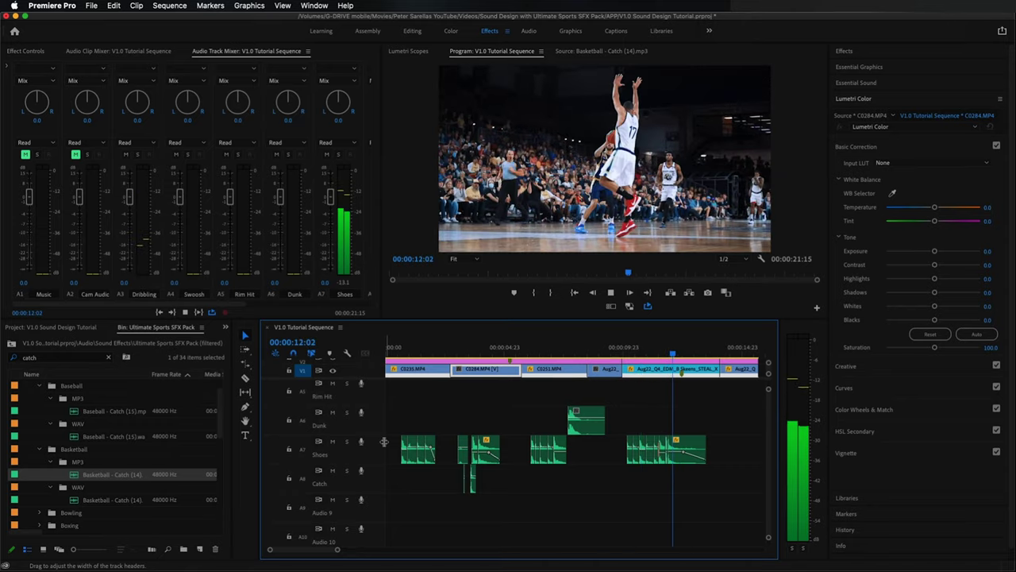
key(j)
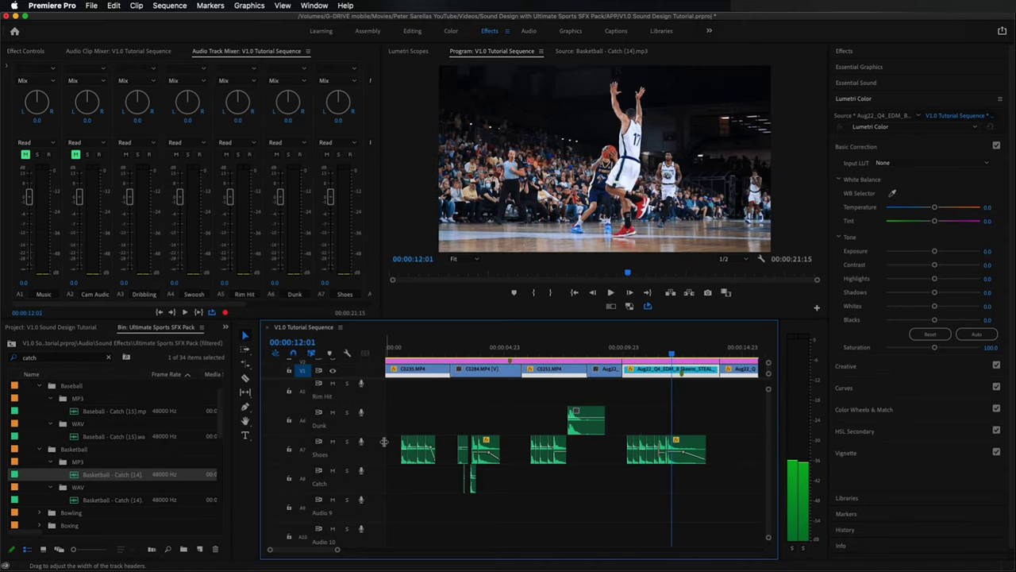
- Open Basketball - Catch (14) as the source and mark a 10-frame range around another hit, ending at 00:00:17:11
double_click(78, 474)
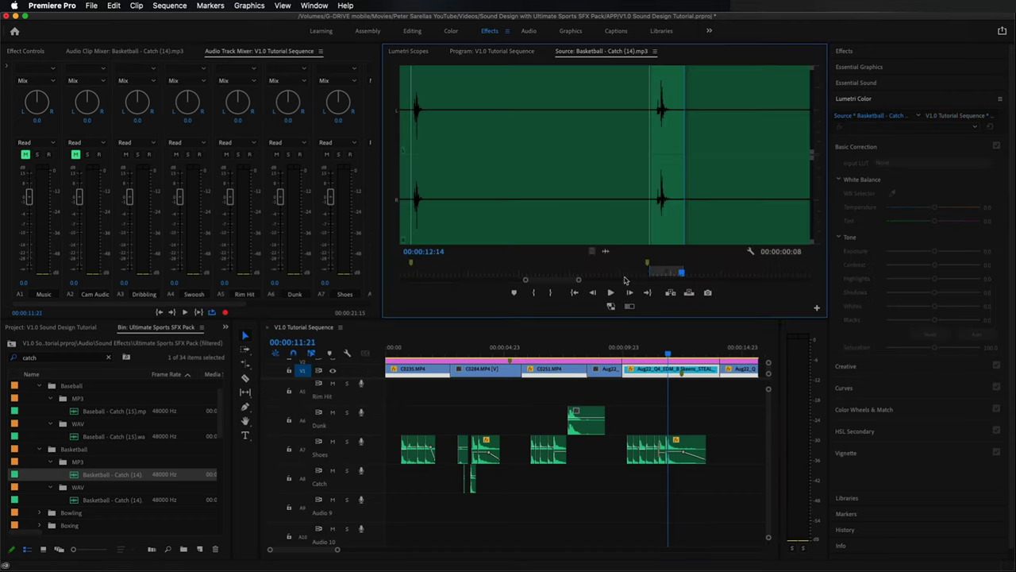
key(minus)
key(minus)
key(minus)
click(624, 274)
key(equal)
key(equal)
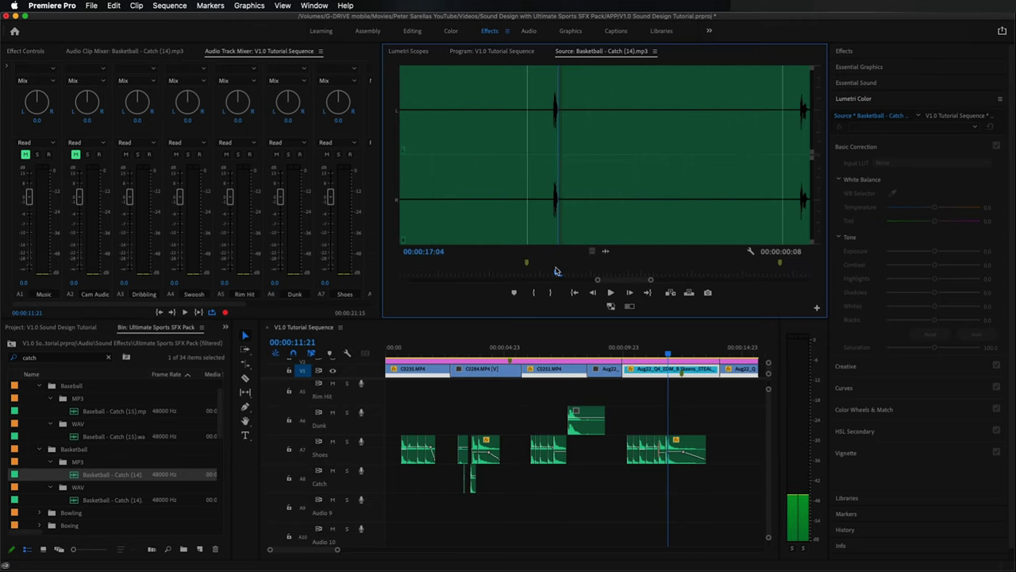
key(i)
key(space)
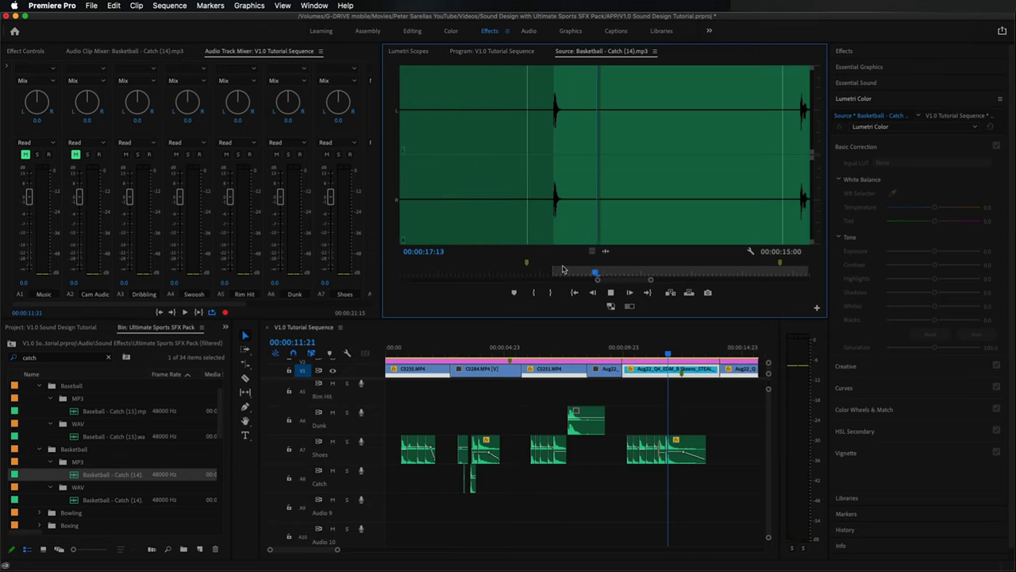
key(i)
key(space)
key(space)
key(o)
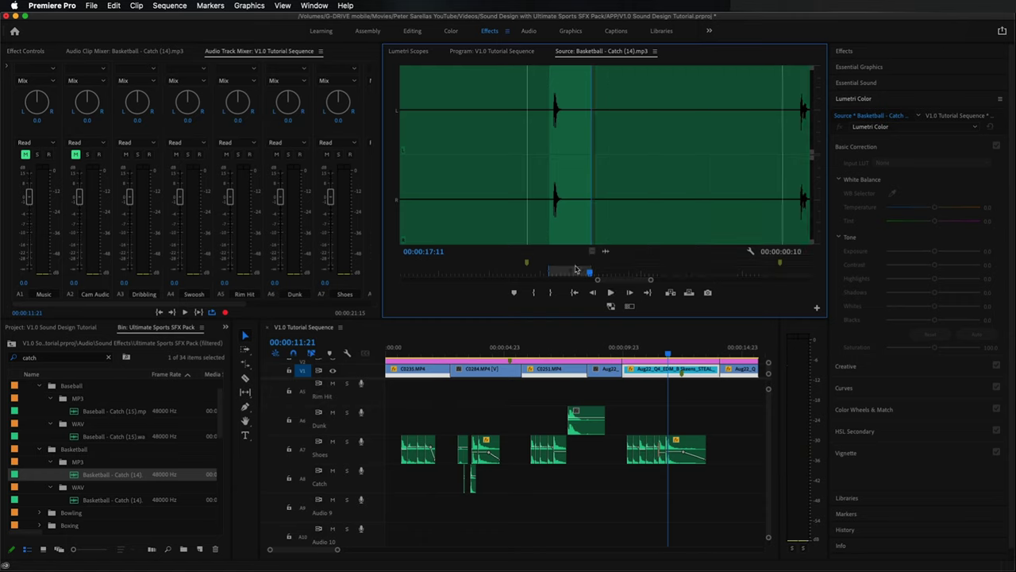
- Place the marked catch sound on the Catch track with its hit near 00:00:11:21 and play it back
drag(663, 486, 665, 486)
key(equal)
key(equal)
key(equal)
drag(561, 486, 619, 487)
key(=)
key(space)
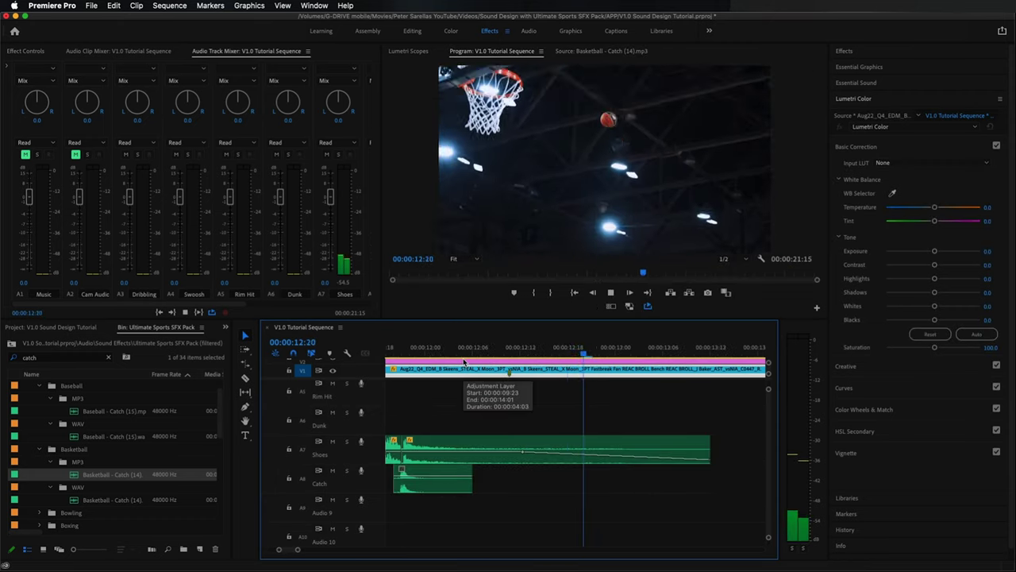
key(-)
key(-)
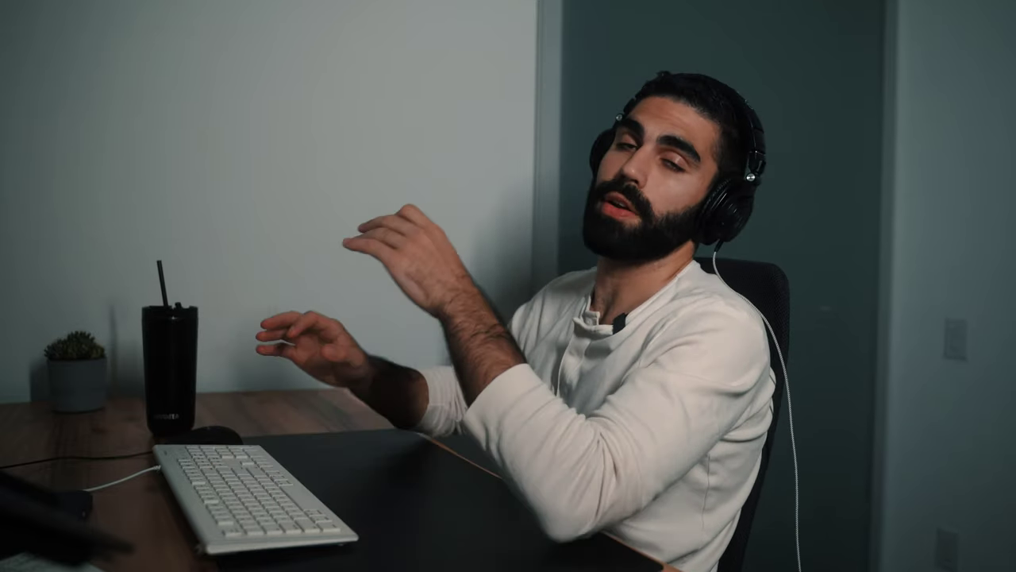
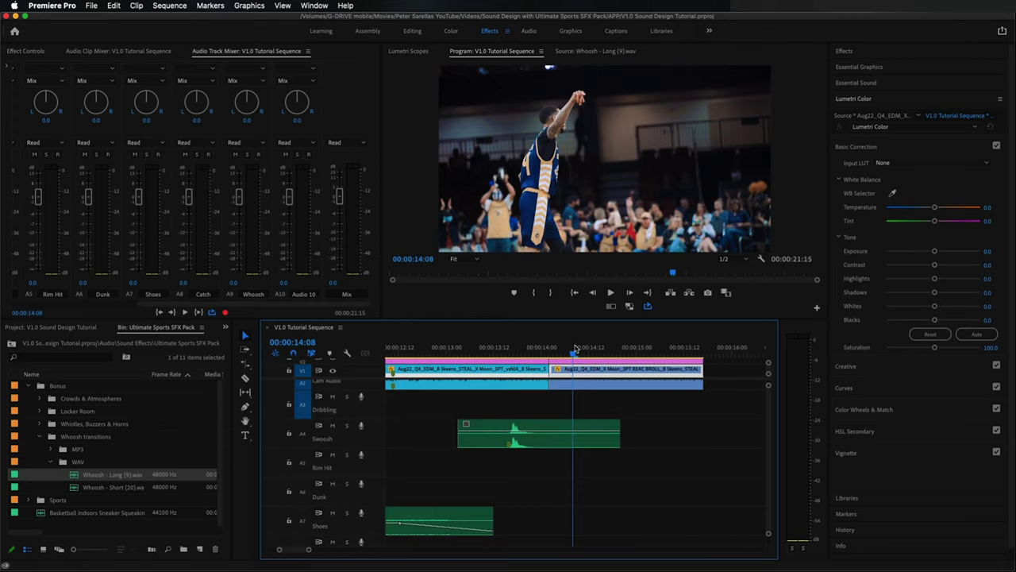
- Solo the Cam Audio track and play the sequence from the start to hear the original camera sound
drag(567, 345, 640, 341)
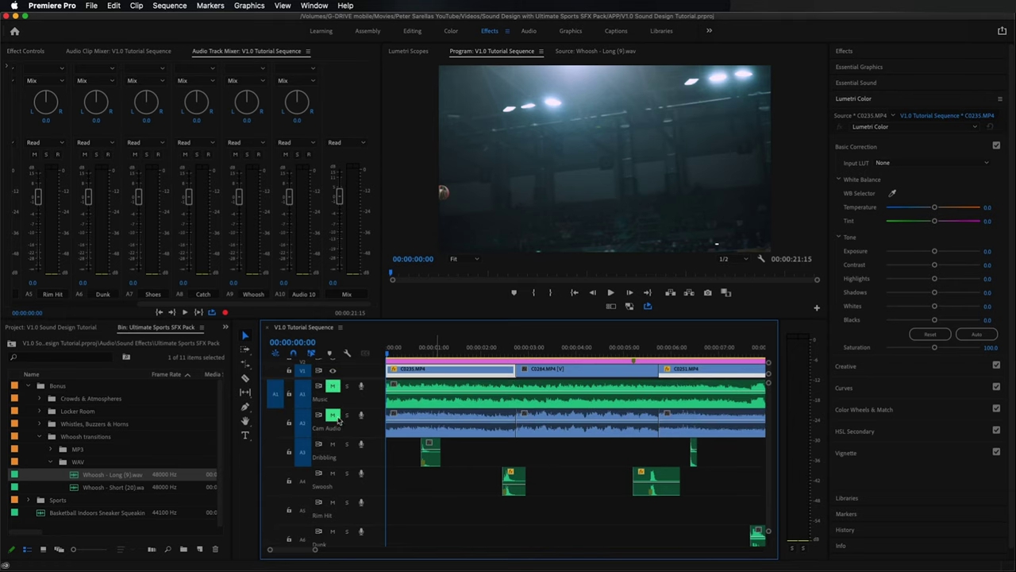
click(426, 488)
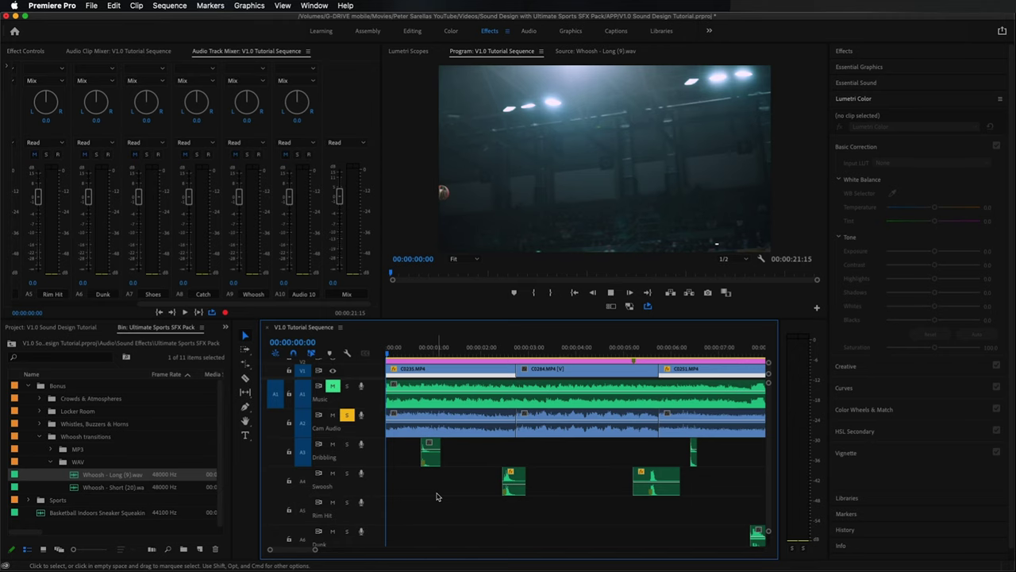
key(minus)
key(equal)
key(equal)
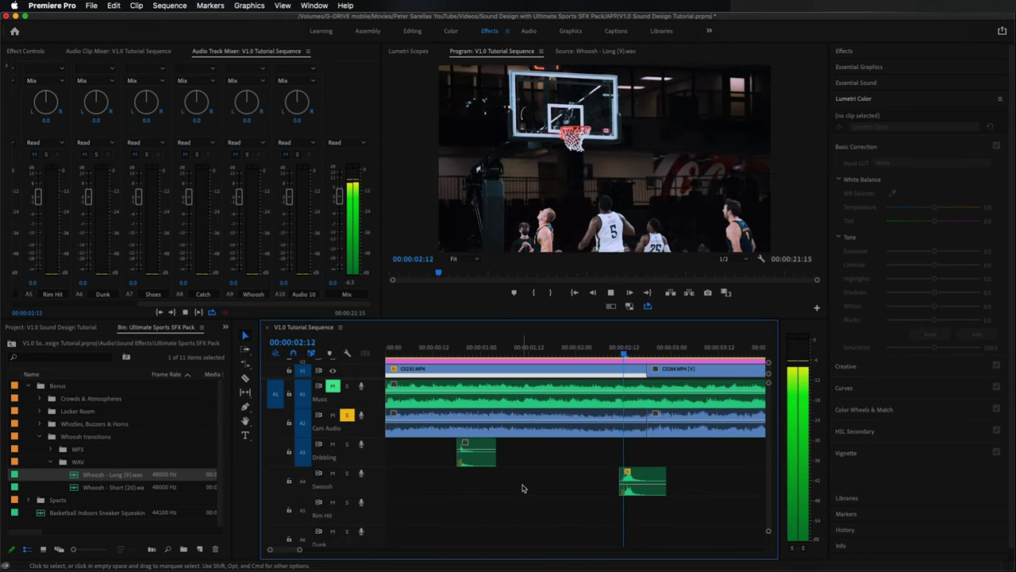
key(-)
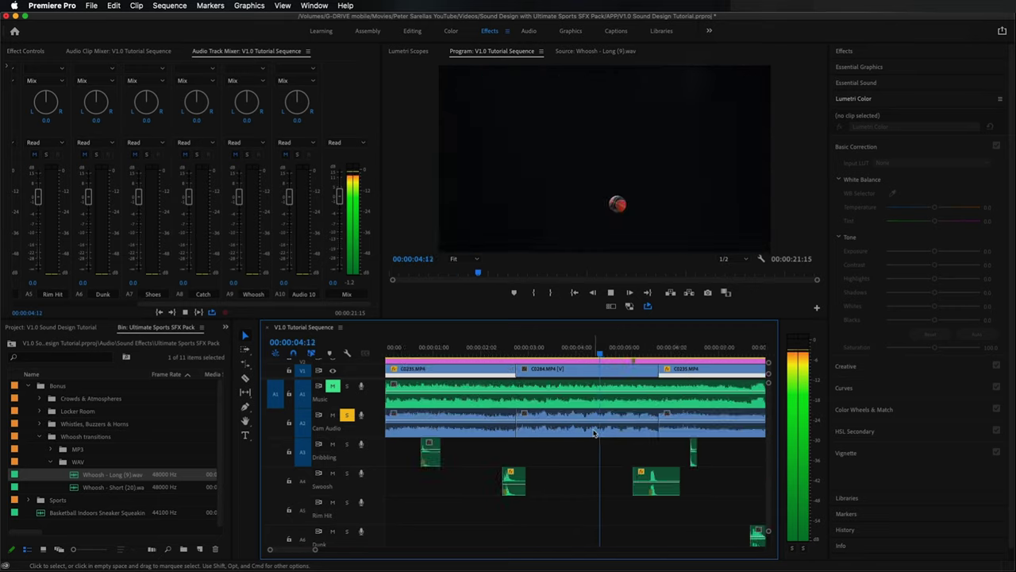
- Unlink C0284.MP4's video and audio, then delete its audio from the Cam Audio track
click(594, 432)
key(super+l)
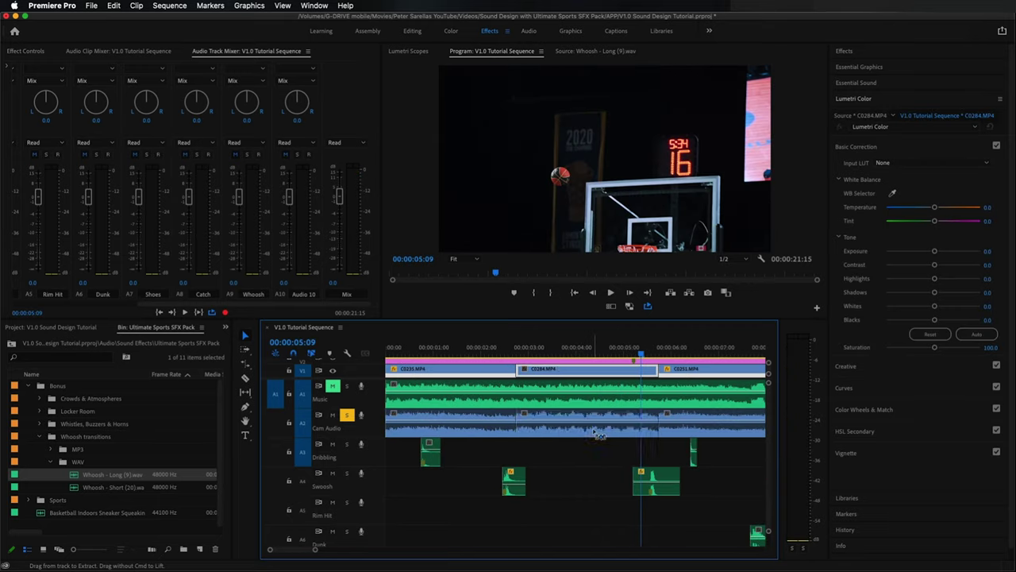
key(space)
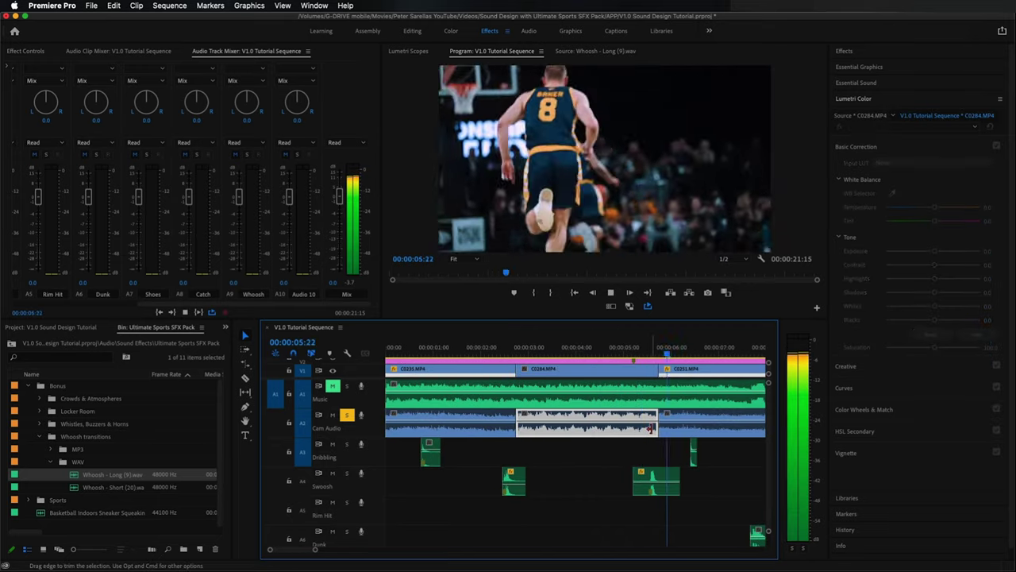
click(598, 427)
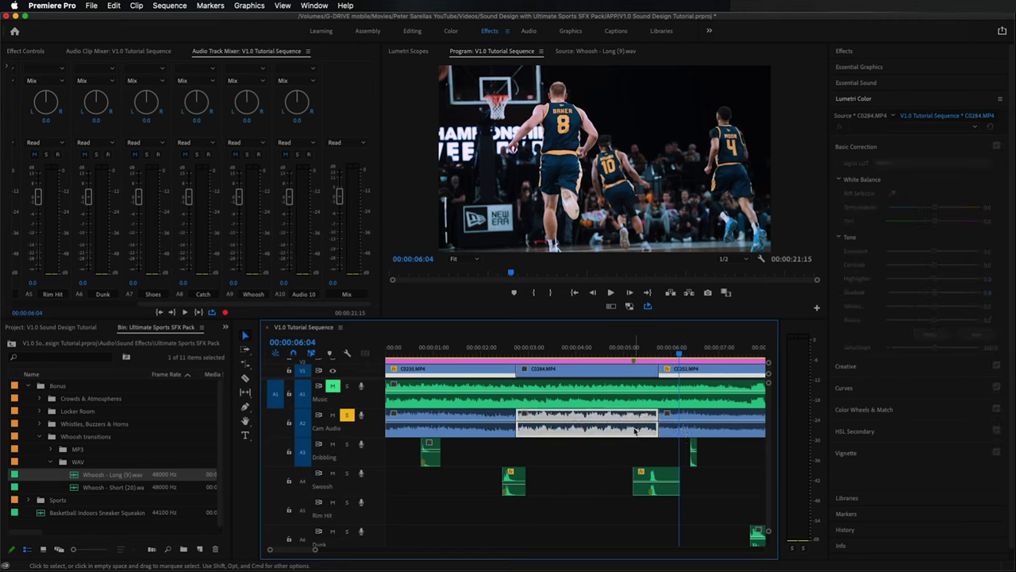
click(584, 463)
click(582, 435)
key(Delete)
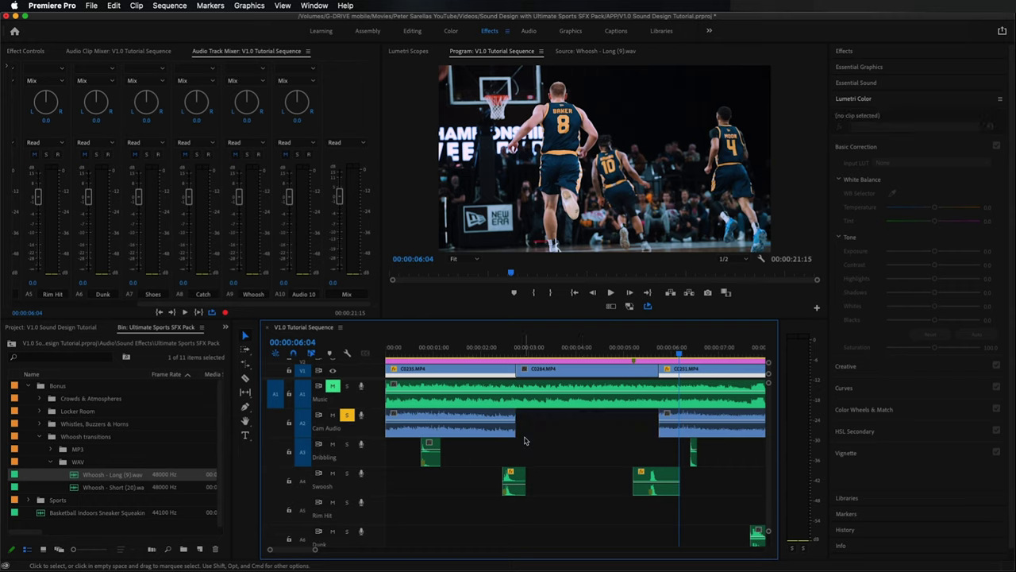
- Extend C0235.MP4's camera audio across the gap to the start of C0251.MP4 and play it back
click(505, 429)
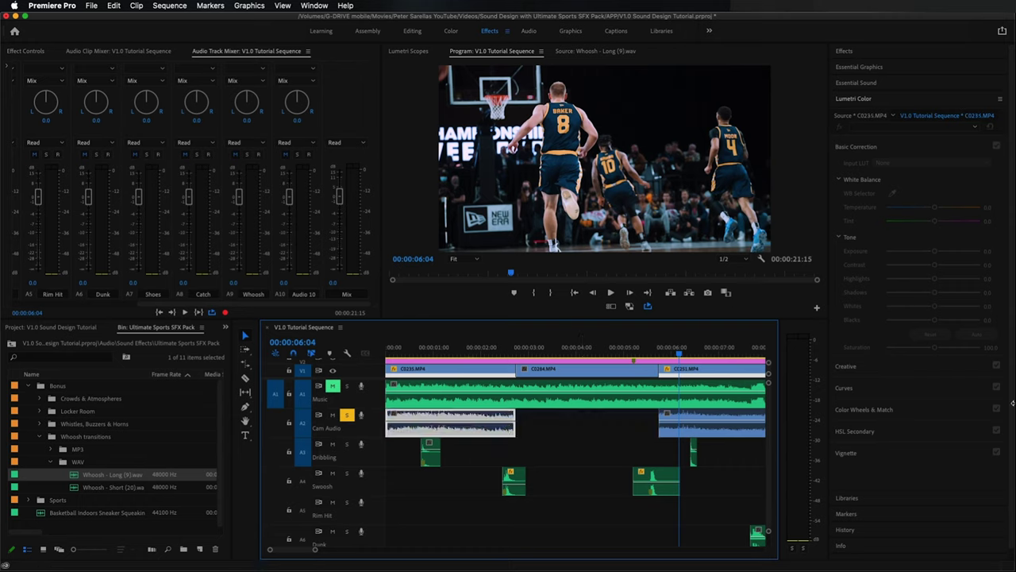
drag(537, 430, 615, 428)
click(483, 351)
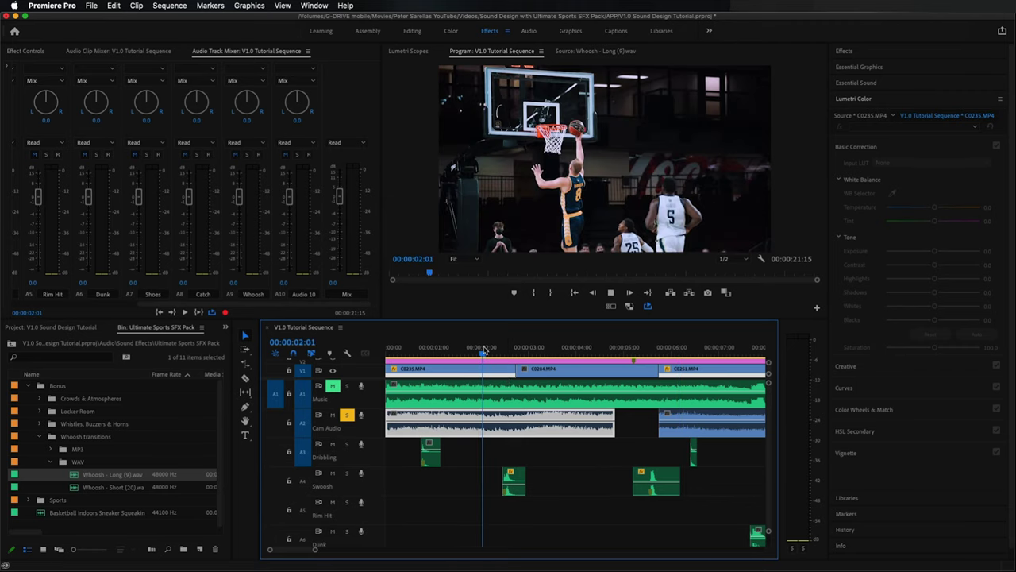
key(space)
drag(619, 428, 657, 430)
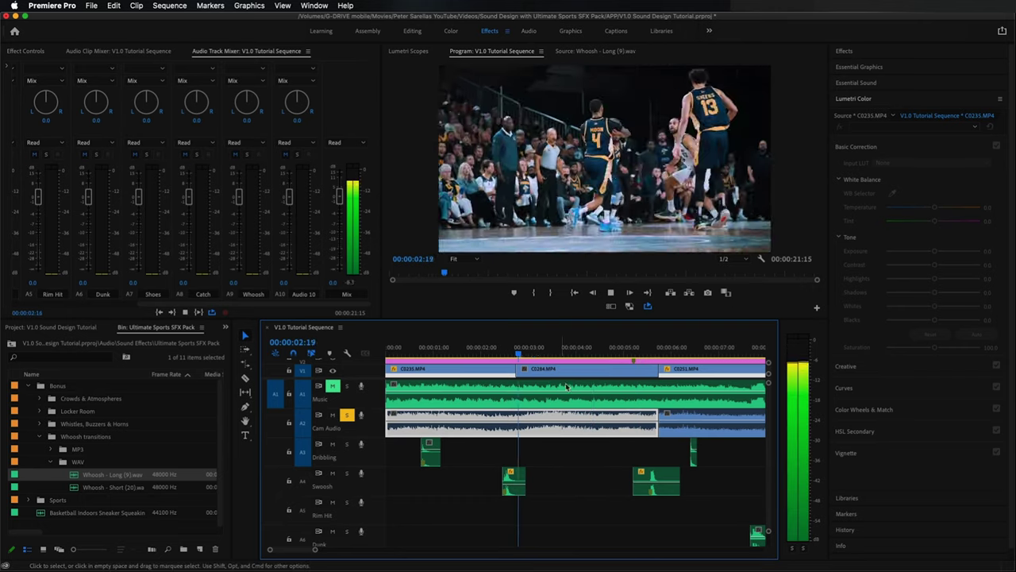
key(space)
- Trim C0235.MP4's camera audio back to about 00:00:04:11 and extend the start of C0251.MP4's audio to meet it
drag(651, 430, 557, 426)
click(679, 429)
click(605, 441)
key(=)
key(=)
key(minus)
key(minus)
click(667, 431)
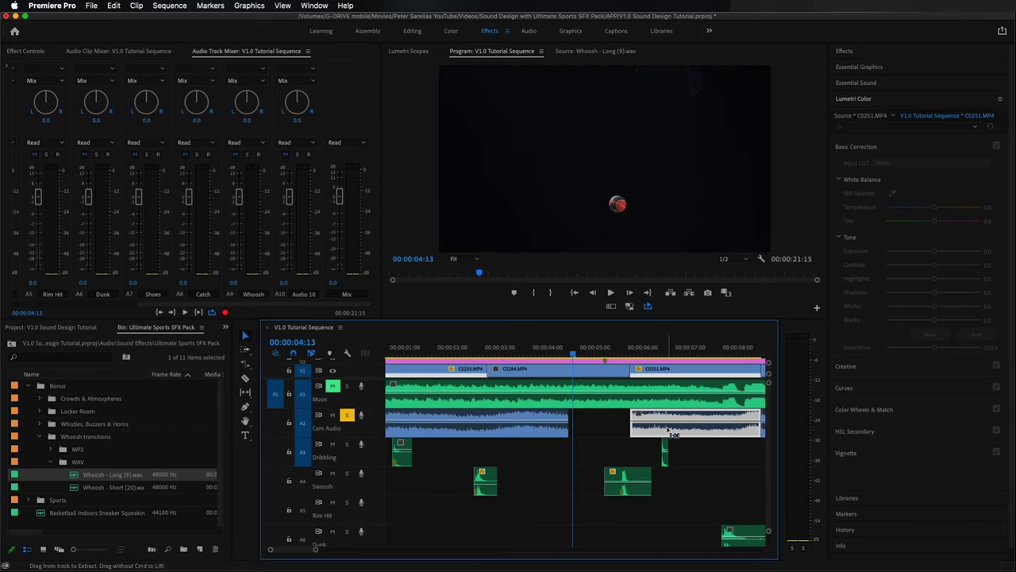
drag(633, 432, 570, 429)
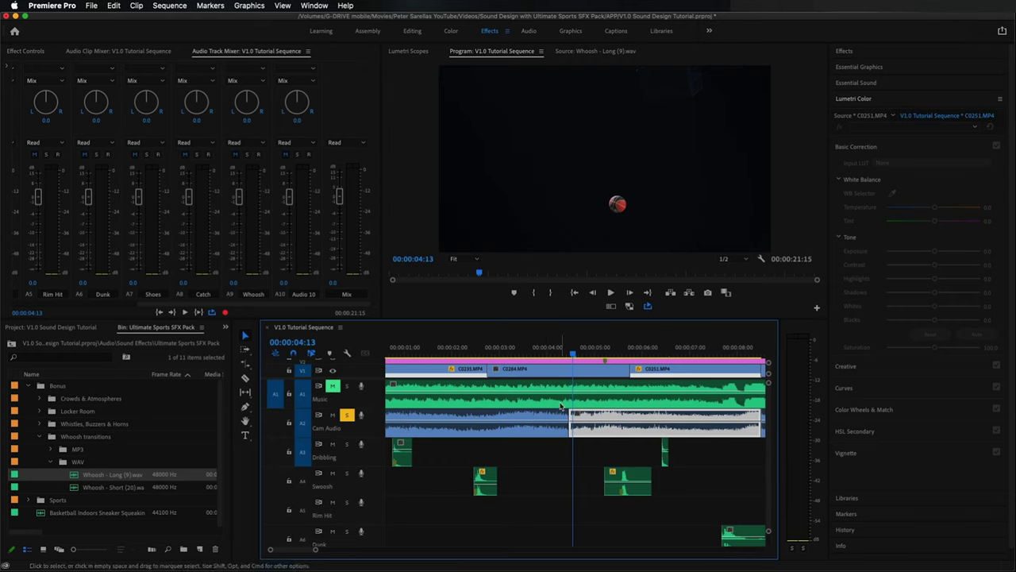
- Play across the join between the C0235.MP4 and C0251.MP4 camera audio and apply a Constant Power crossfade to it
click(539, 347)
key(space)
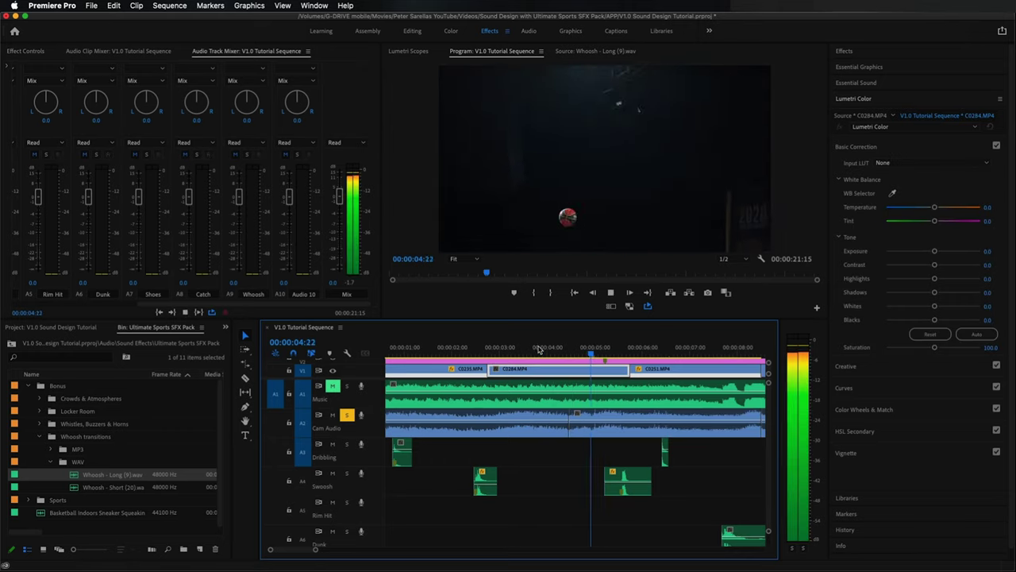
key(space)
drag(592, 451, 547, 429)
key(super+shift+d)
- Lengthen the Constant Power crossfade on the Cam Audio track to about half a second and play it back
click(578, 355)
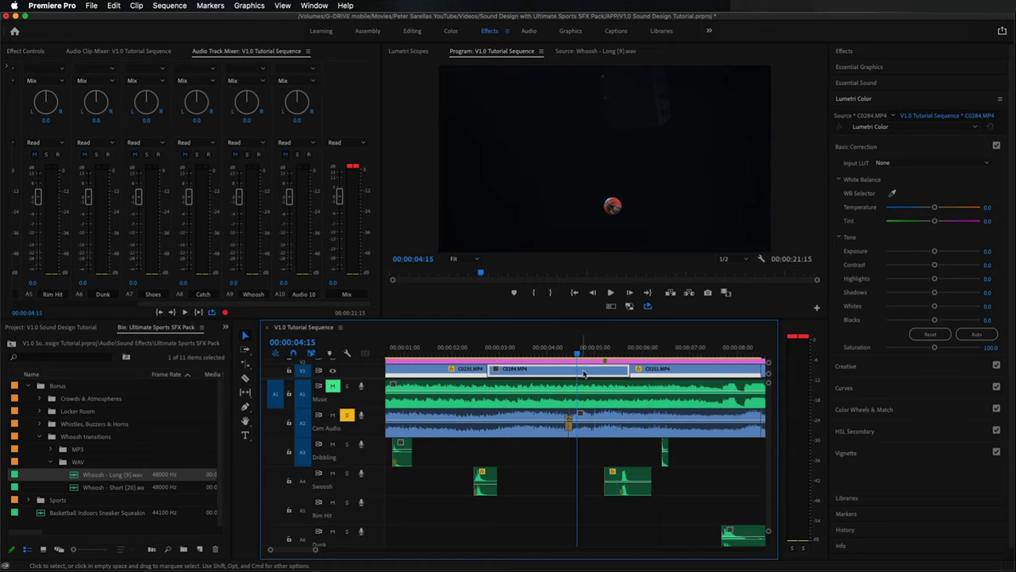
key(equal)
key(equal)
drag(558, 427, 596, 428)
key(minus)
key(minus)
key(minus)
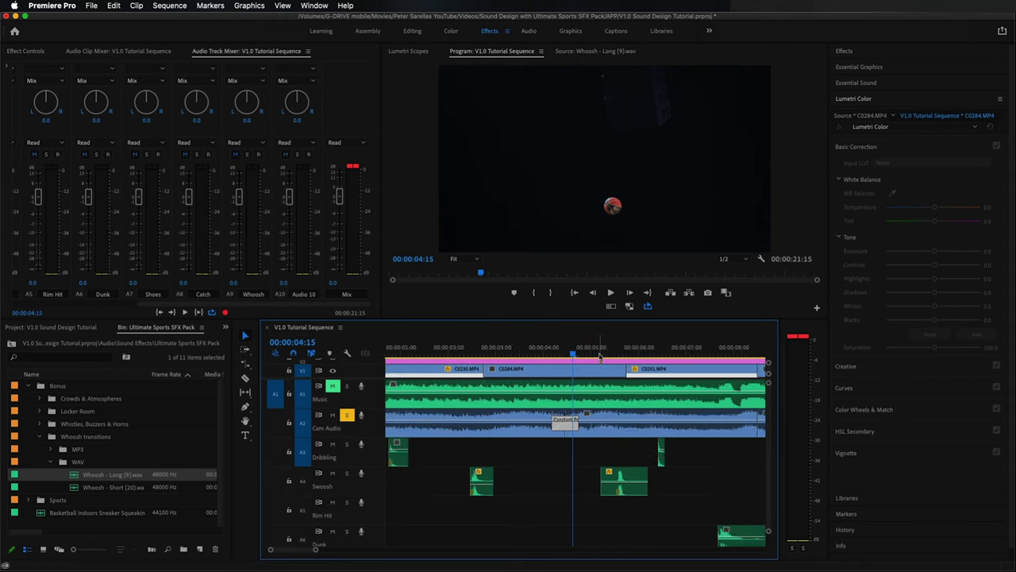
key(space)
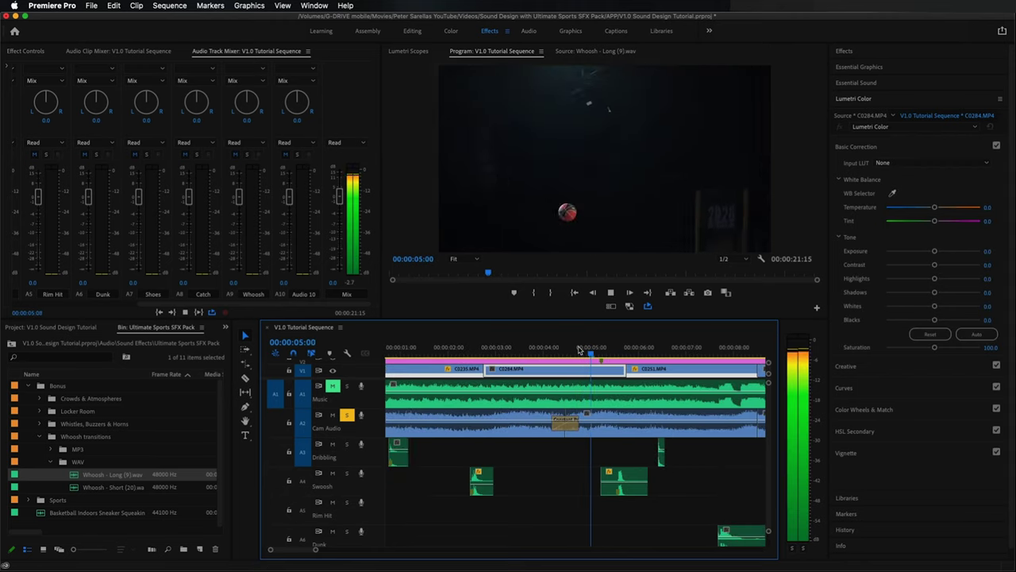
- Park the playhead at 00:00:05:09 and open Crowd - Cheer (7).wav from the Crowds & Atmospheres bonus folder for previewing
key(space)
click(611, 350)
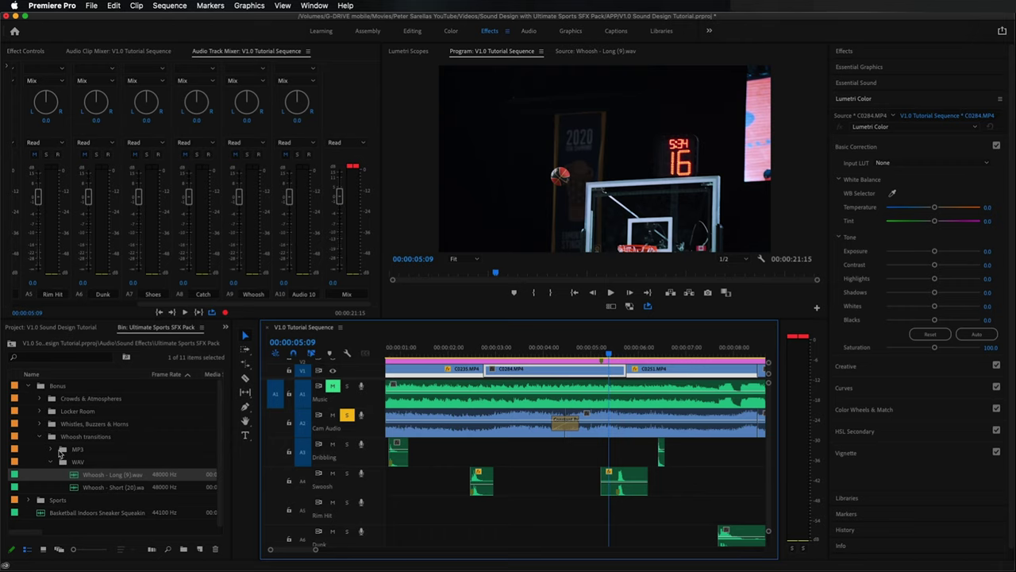
click(44, 439)
click(40, 399)
click(49, 425)
scroll(70, 455, down, 2)
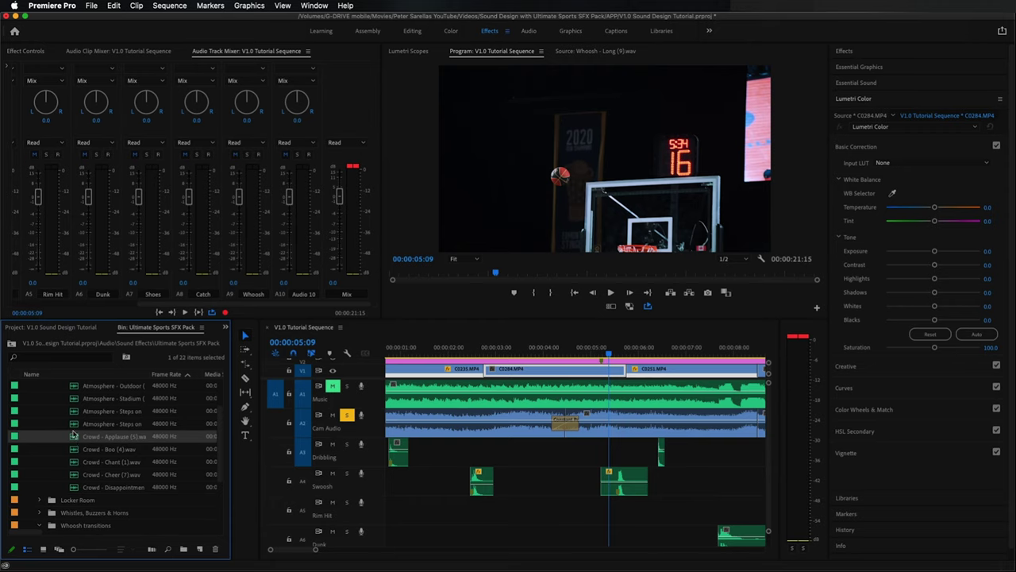
double_click(111, 474)
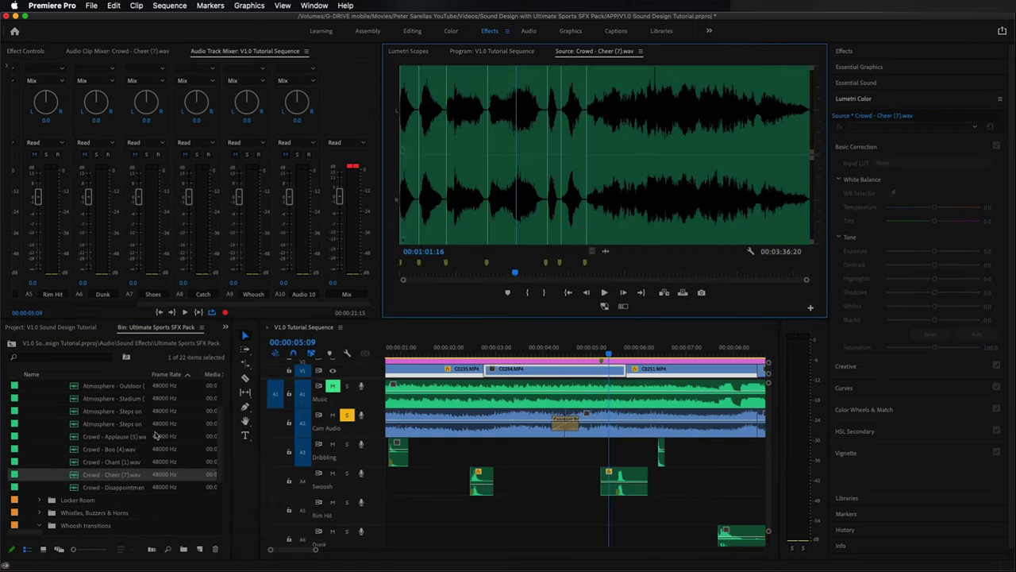
- Audition Crowd - Cheer (7).wav and mark a range of about two seconds from 00:00:28:16 to 00:00:30:17
key(space)
drag(482, 273, 452, 273)
key(space)
key(=)
key(=)
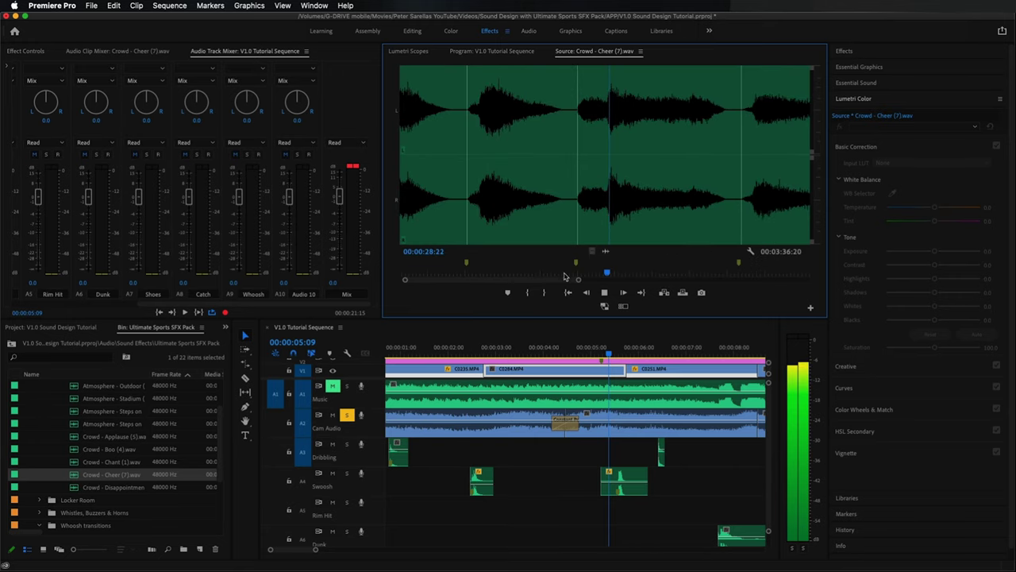
scroll(609, 275, up, 2)
drag(609, 275, 594, 274)
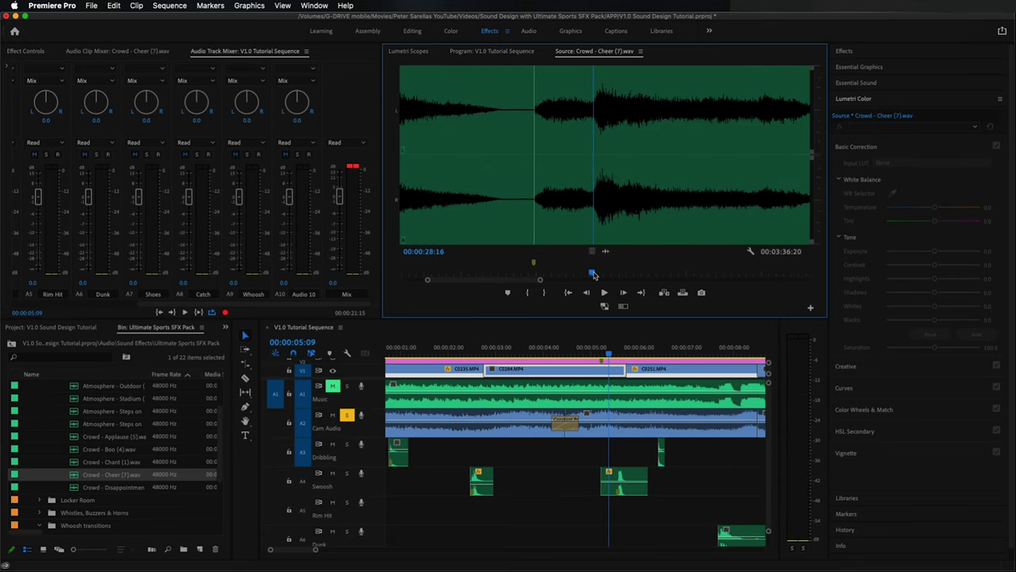
key(i)
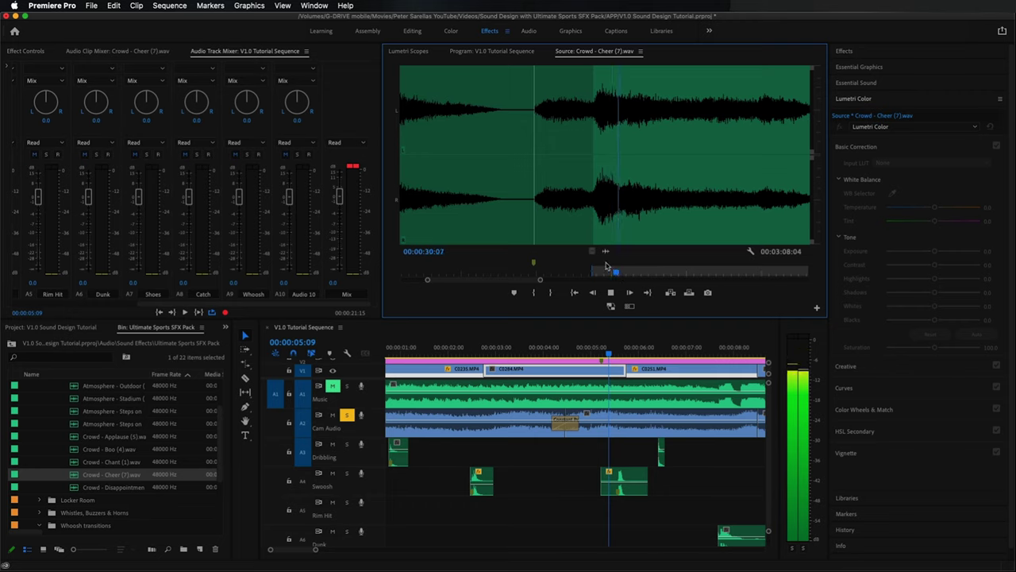
key(space)
key(o)
- Name audio track A10 Crowd and place the marked cheer on it at 00:00:05:09
click(308, 295)
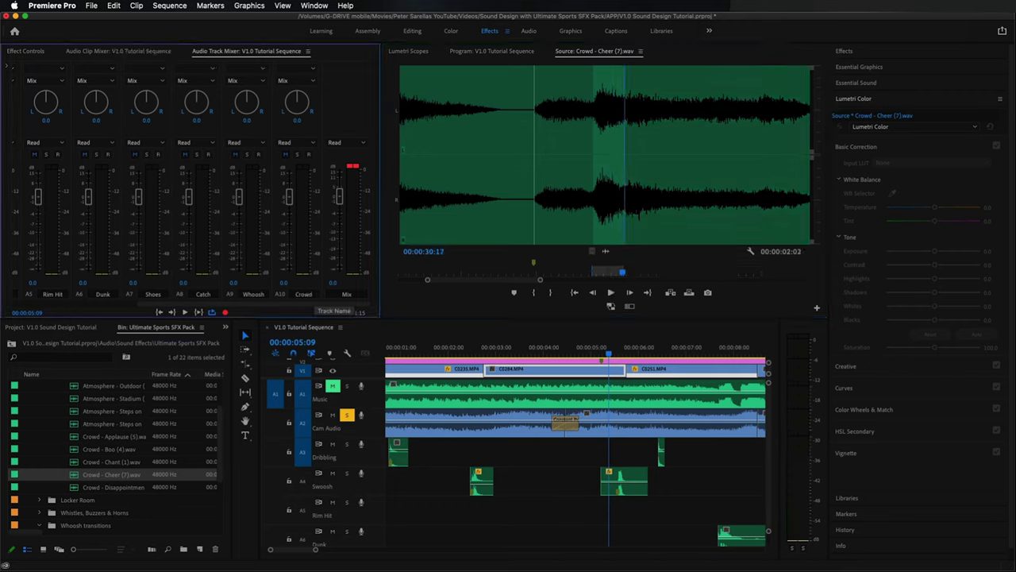
scroll(762, 506, down, 5)
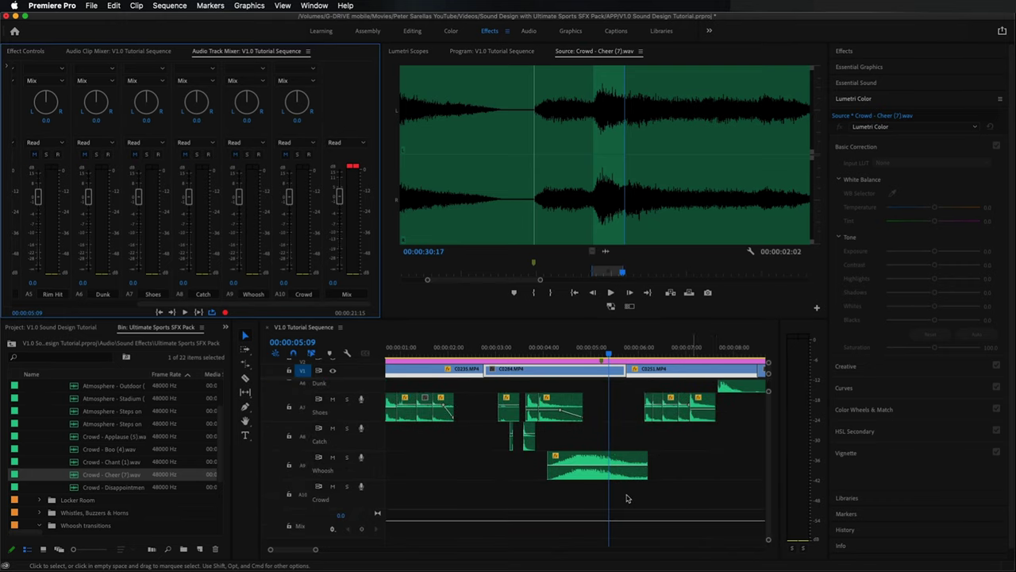
click(604, 255)
drag(601, 516, 615, 498)
- Play back the cheer, shift it about four frames earlier on the Crowd track, and play the section again
key(space)
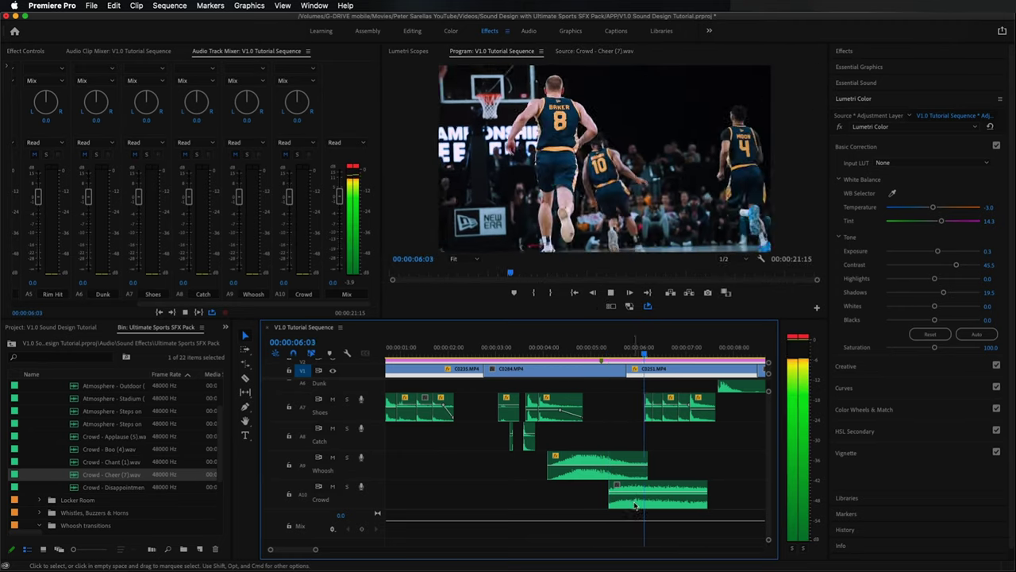
key(space)
drag(645, 504, 637, 504)
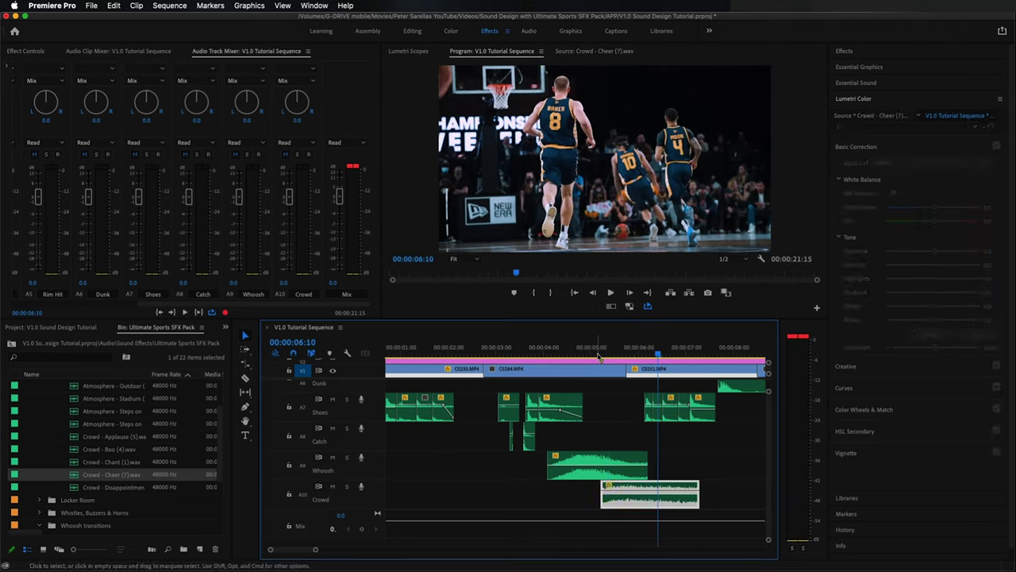
click(577, 347)
key(space)
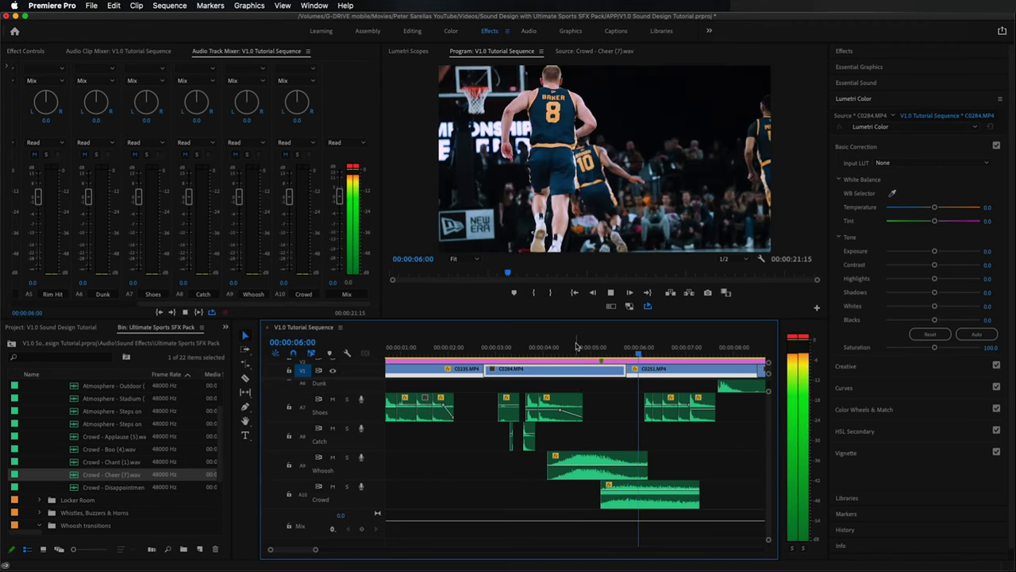
key(minus)
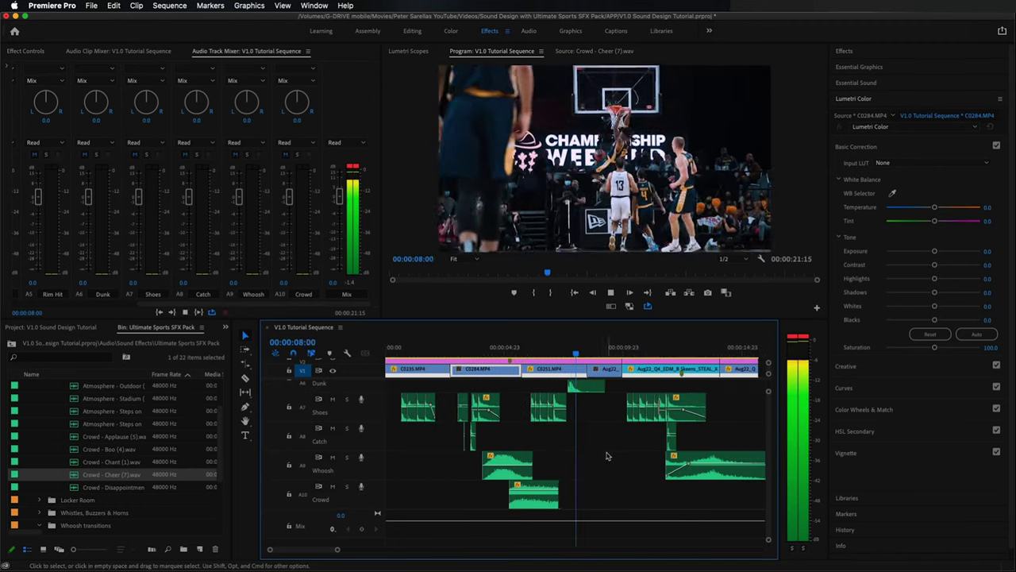
key(equal)
key(space)
- Move the join between C0251.MP4's camera audio and the fan reaction shot's audio to 00:00:08:22
scroll(603, 460, up, 5)
key(space)
click(613, 421)
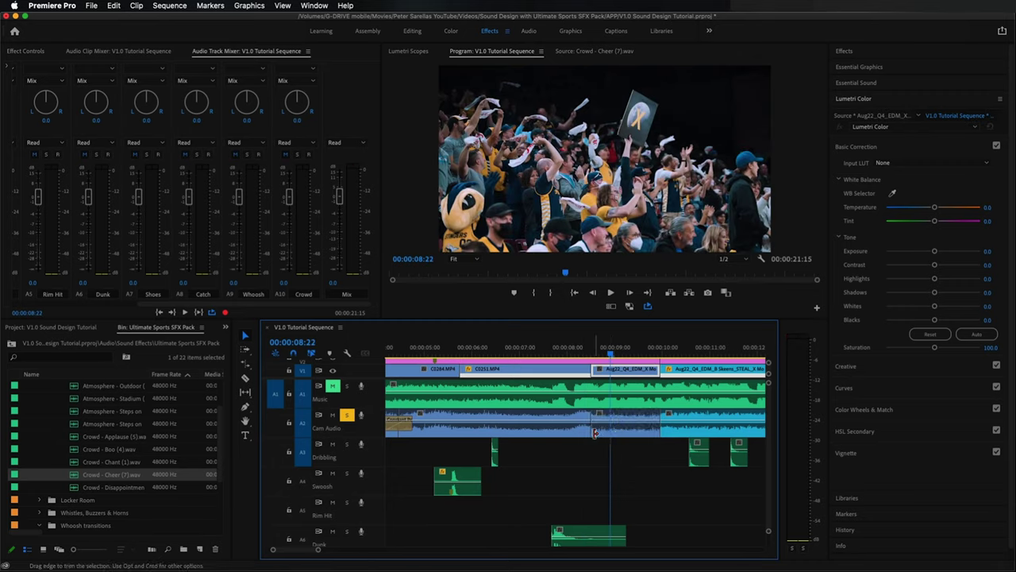
drag(603, 431, 659, 448)
click(581, 435)
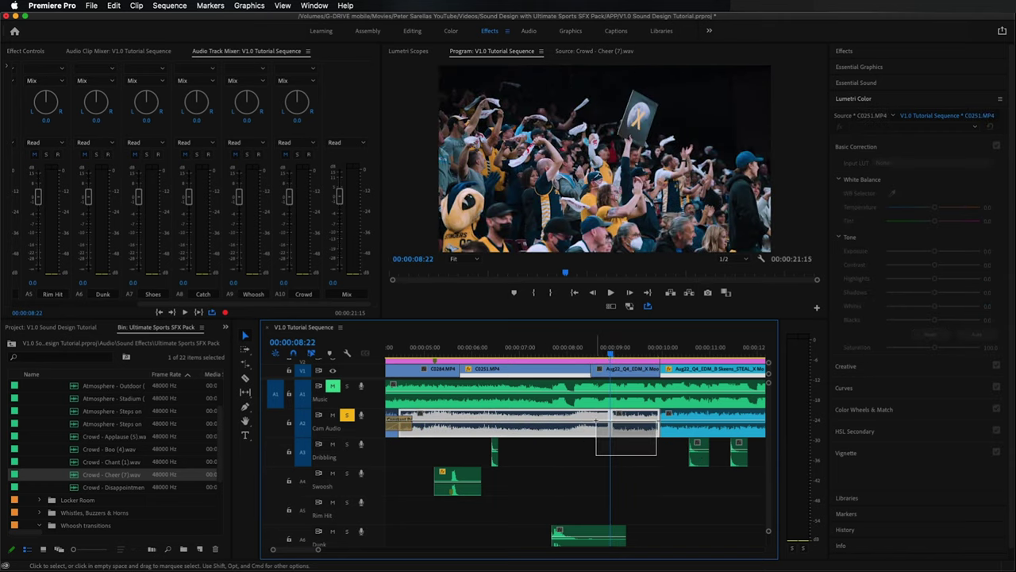
click(653, 458)
- Apply a Constant Power crossfade to the camera audio join at 00:00:08:22 and play across it
key(minus)
key(minus)
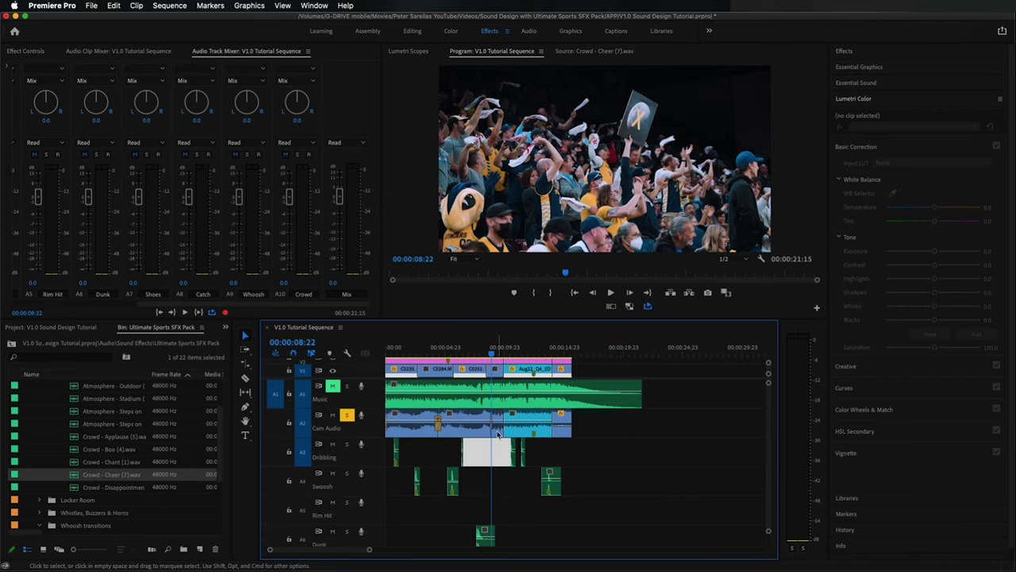
key(equal)
key(equal)
key(equal)
key(equal)
drag(600, 426, 610, 433)
key(minus)
key(minus)
key(minus)
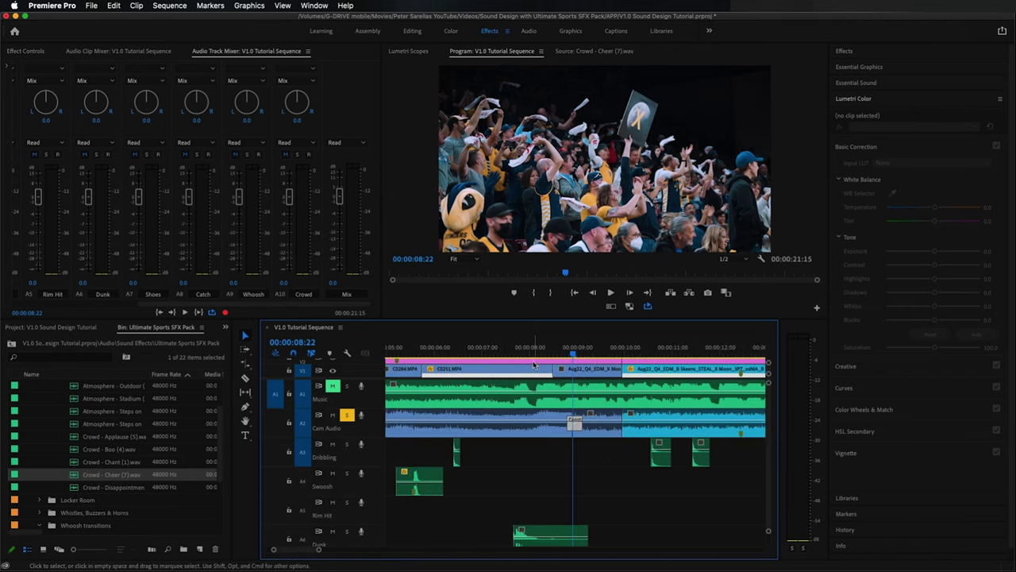
click(523, 352)
key(space)
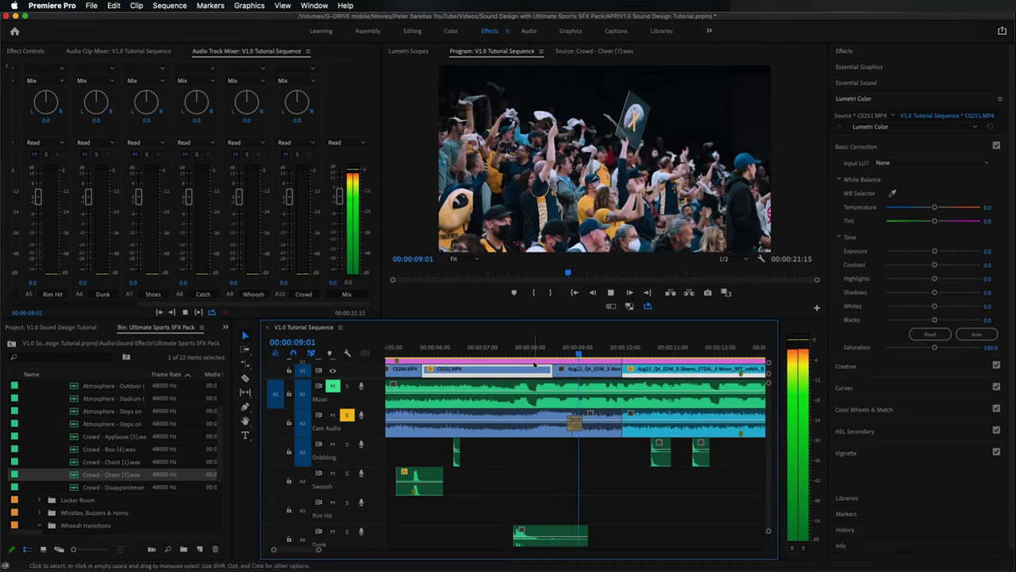
- Lengthen the Constant Power crossfade into the fan reaction shot's audio to about one second and play on through the steal shot
key(equal)
drag(567, 426, 600, 428)
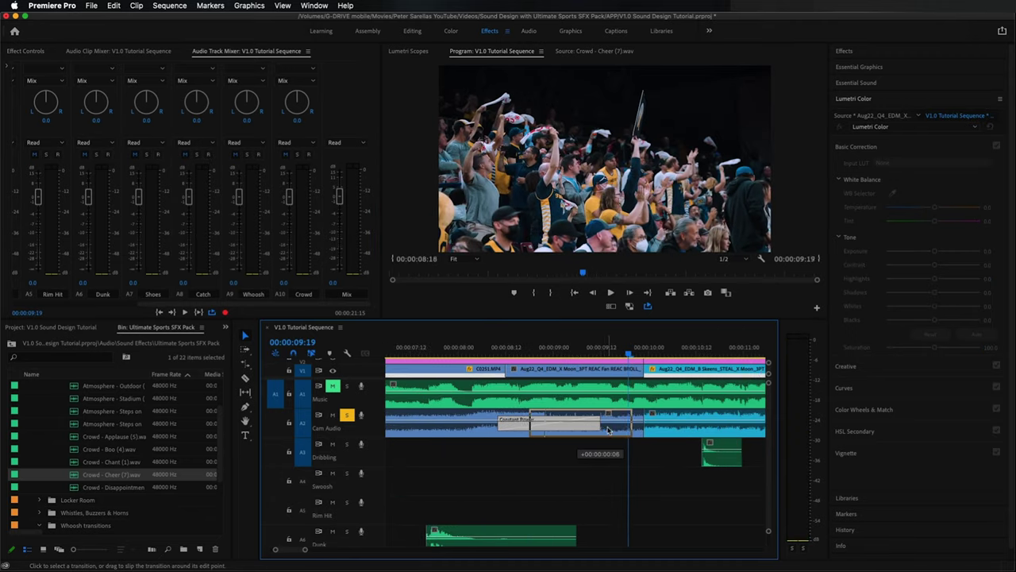
key(minus)
click(524, 352)
key(space)
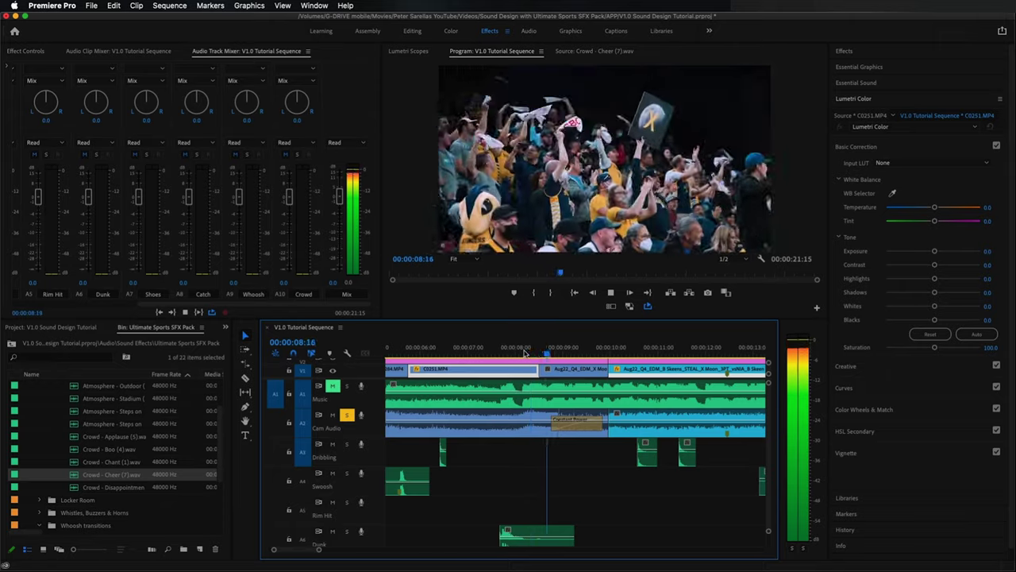
key(equal)
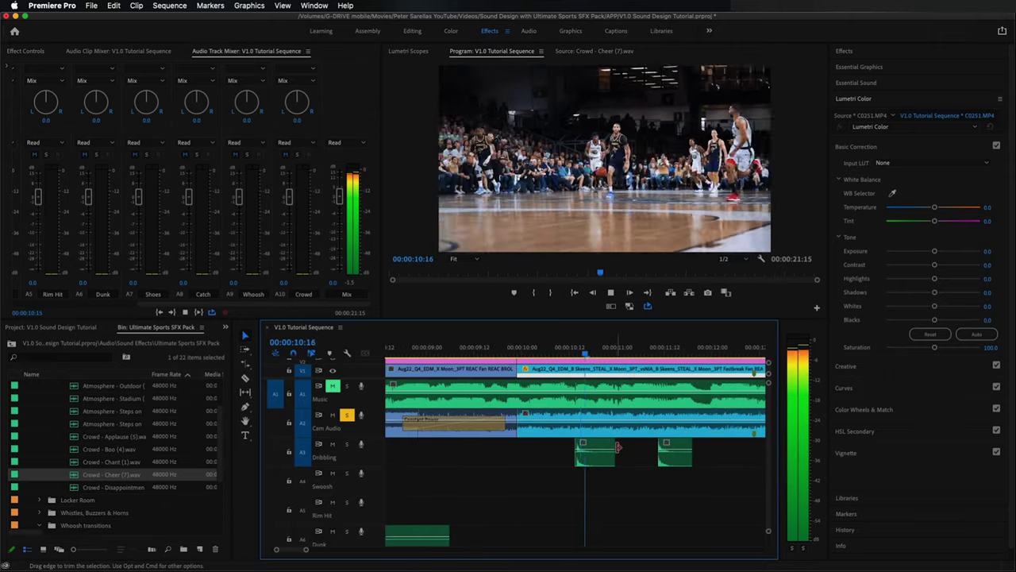
key(minus)
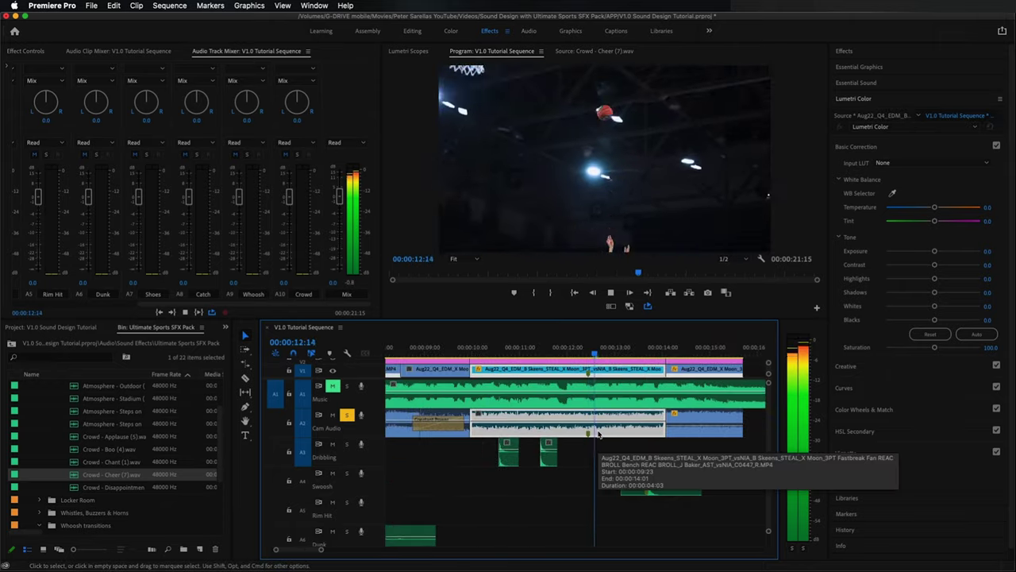
key(space)
- Add a Constant Power crossfade between the fan reaction shot's and the steal shot's camera audio
click(577, 429)
drag(479, 455, 464, 431)
click(479, 452)
click(479, 345)
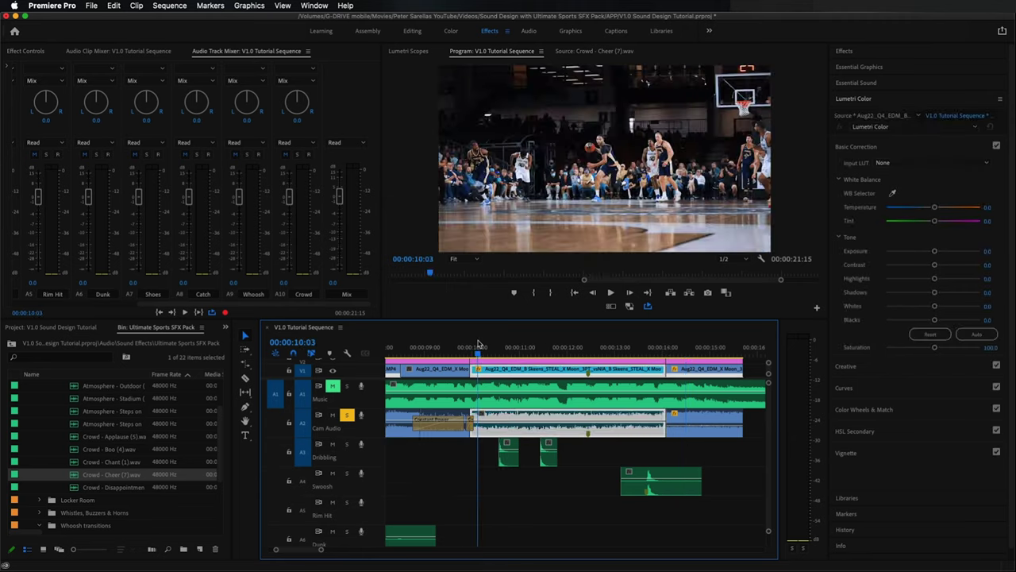
- Lengthen the crossfade at the start of the steal shot's camera audio to about half a second
key(=)
key(=)
key(=)
drag(541, 428, 579, 430)
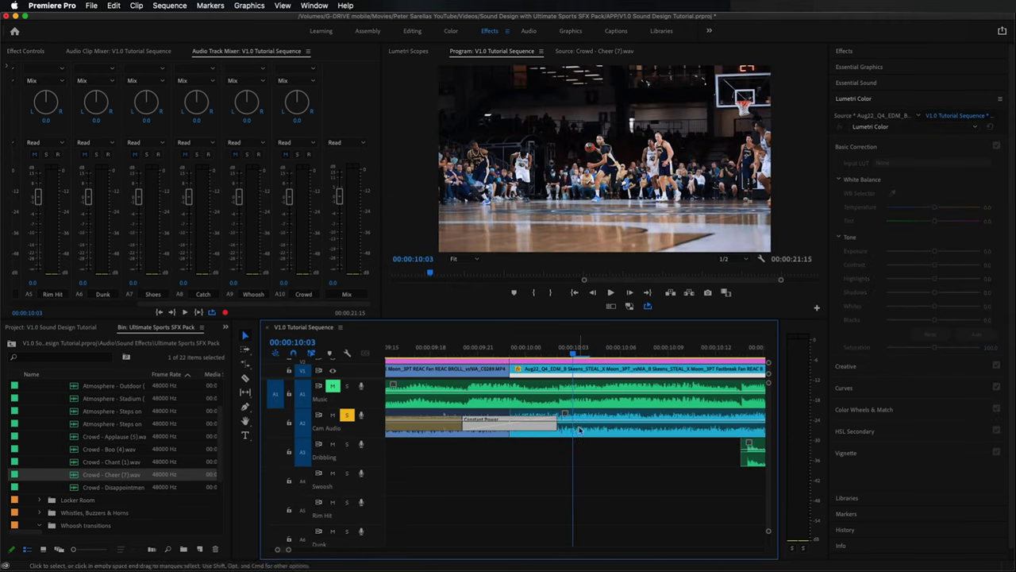
drag(661, 427, 659, 426)
key(-)
key(-)
key(-)
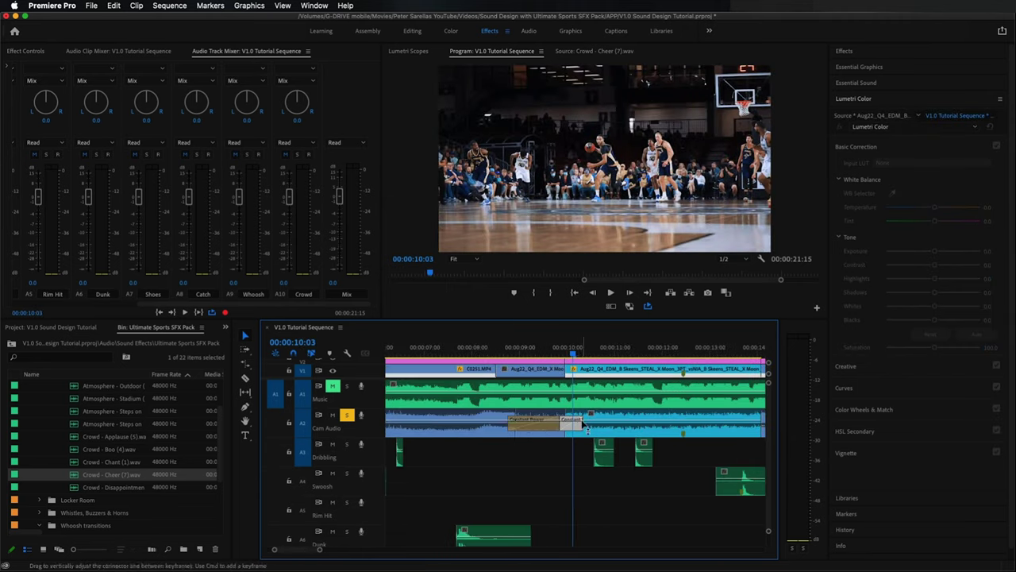
key(minus)
key(minus)
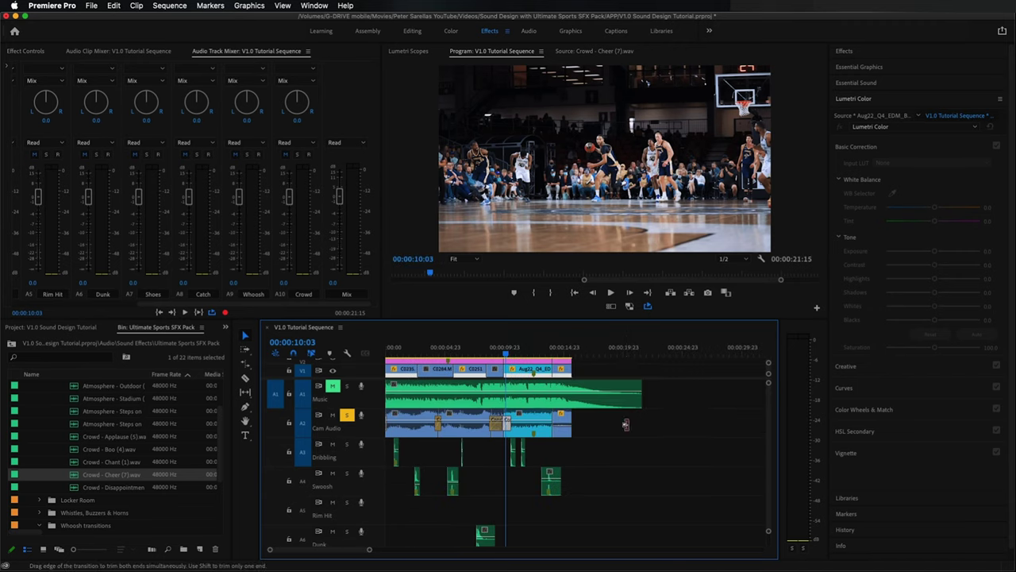
- Delete the final shot's camera audio and extend the steal shot's audio to the end of the picture
click(550, 343)
key(equal)
key(equal)
click(617, 432)
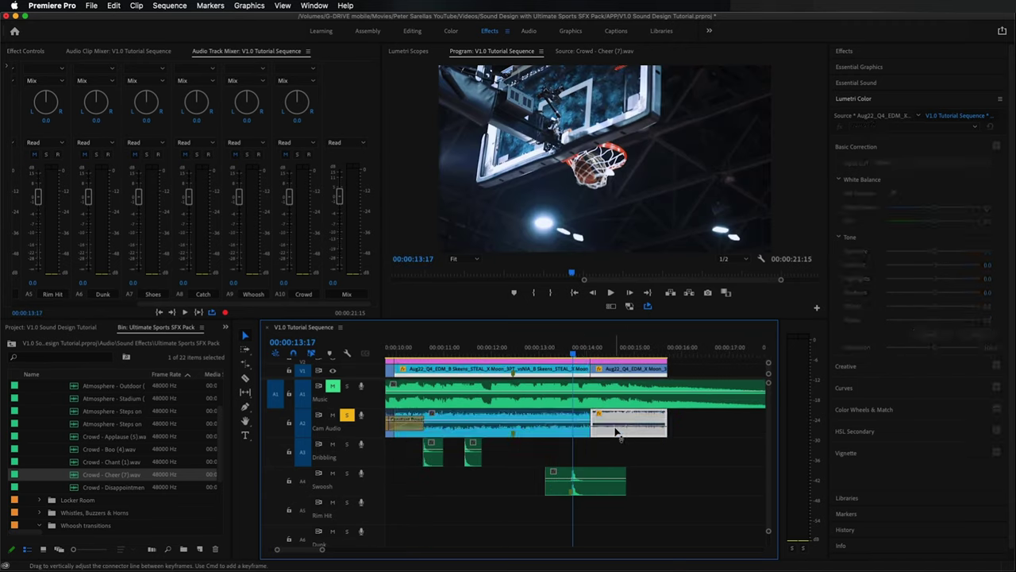
key(Delete)
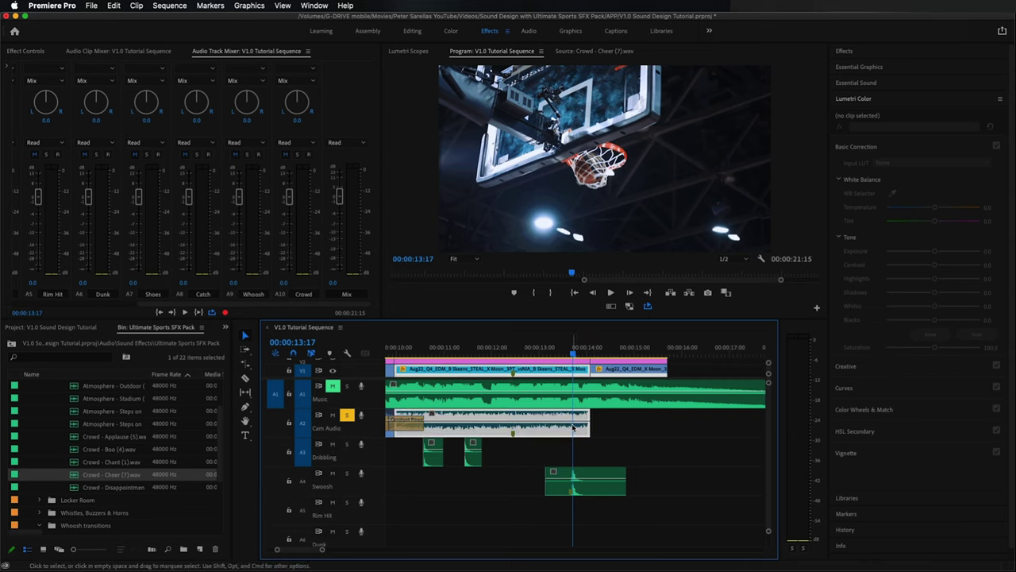
drag(590, 428, 667, 430)
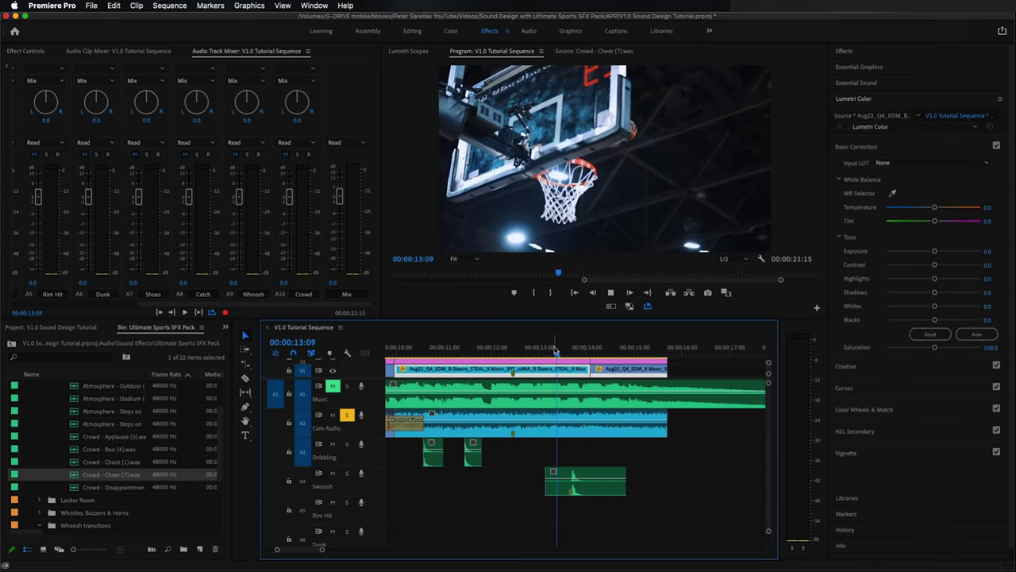
- Play the ending and extend the steal shot's camera audio to the end of the music track at 00:00:21:15
key(space)
key(minus)
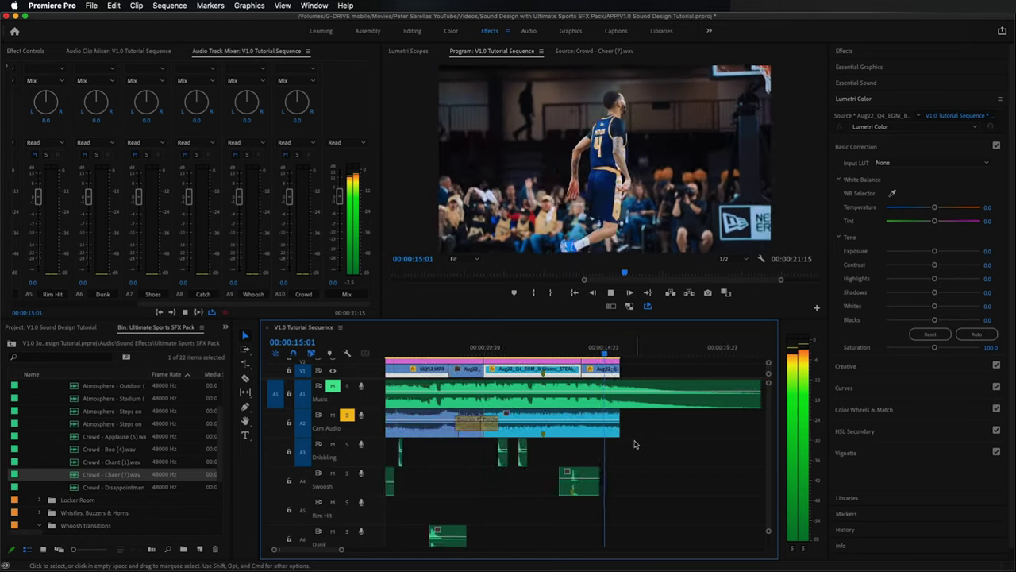
key(equal)
key(space)
key(minus)
drag(594, 430, 736, 428)
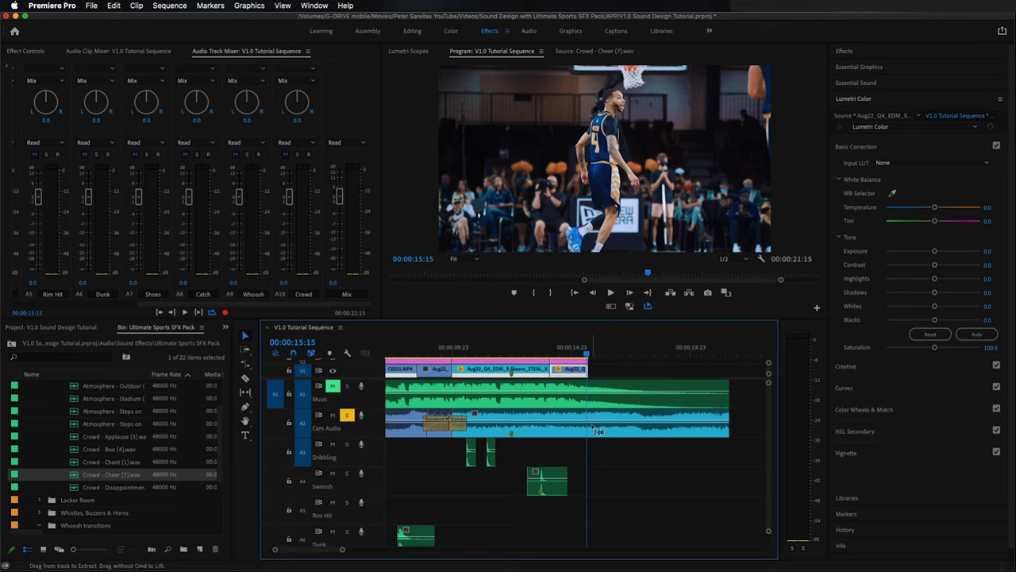
- Keyframe the camera audio's volume to fade down from about 00:00:16:00 to its end and play it back
click(613, 425)
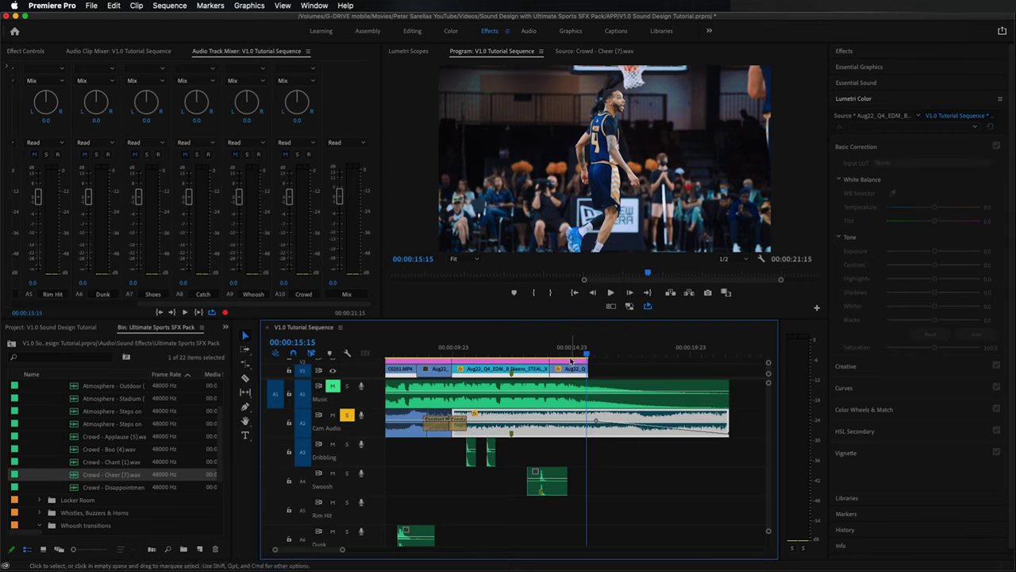
key(space)
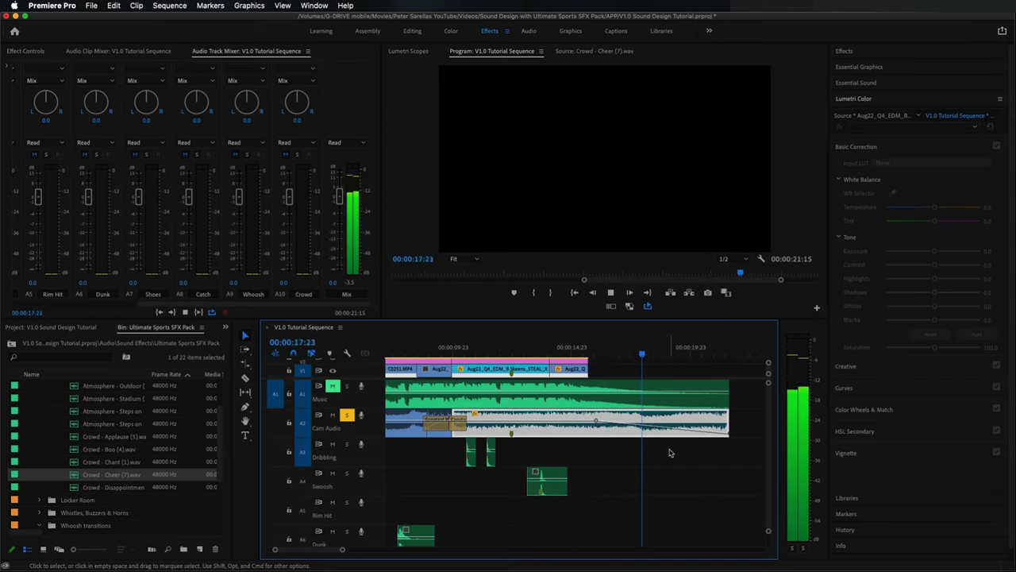
key(minus)
key(minus)
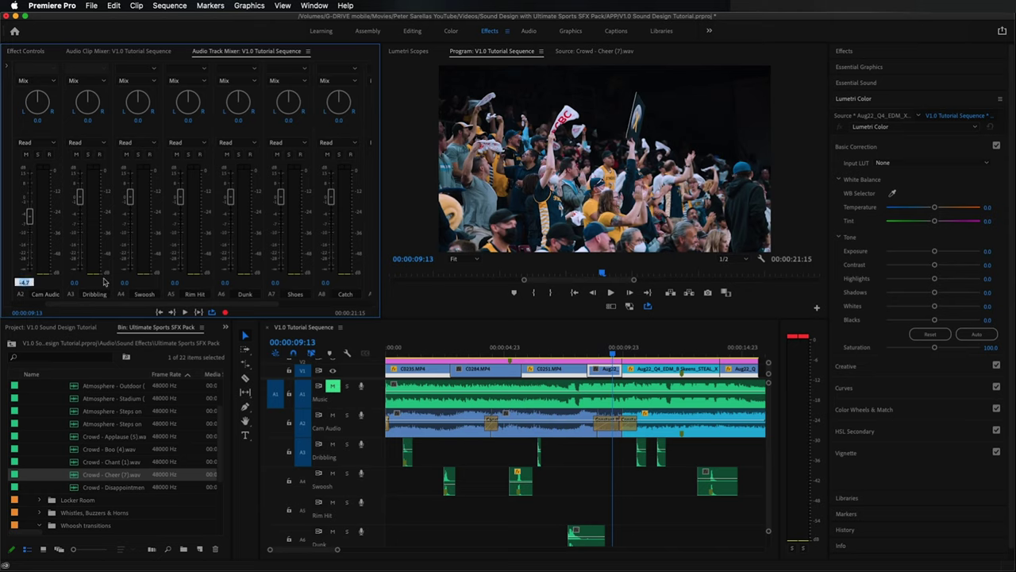
- Set the Cam Audio track level to -10.0 dB and play it with the sound effects from the C0284.MP4 shot onward
click(478, 376)
key(space)
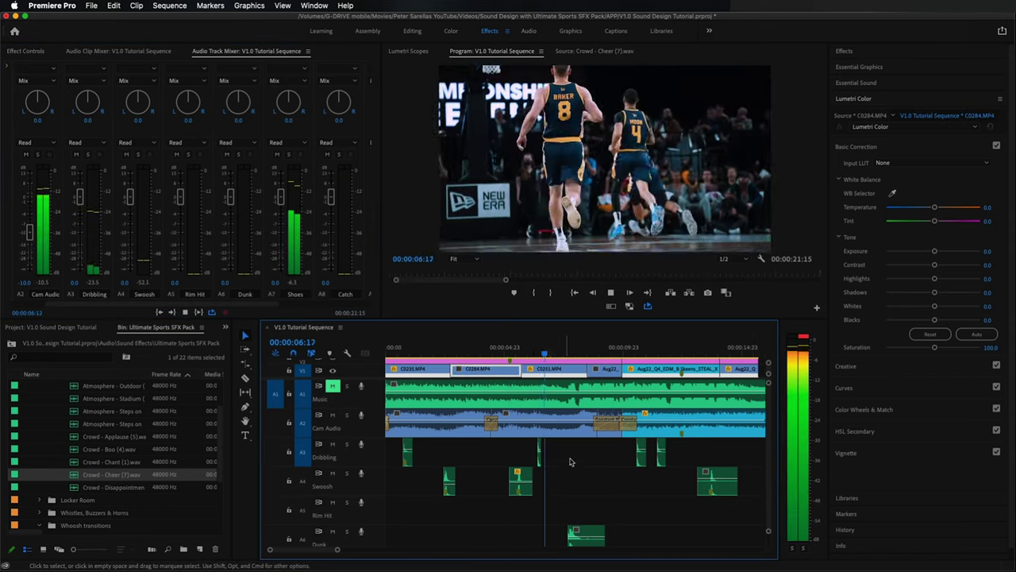
scroll(579, 470, down, 1)
scroll(580, 470, down, 4)
key(space)
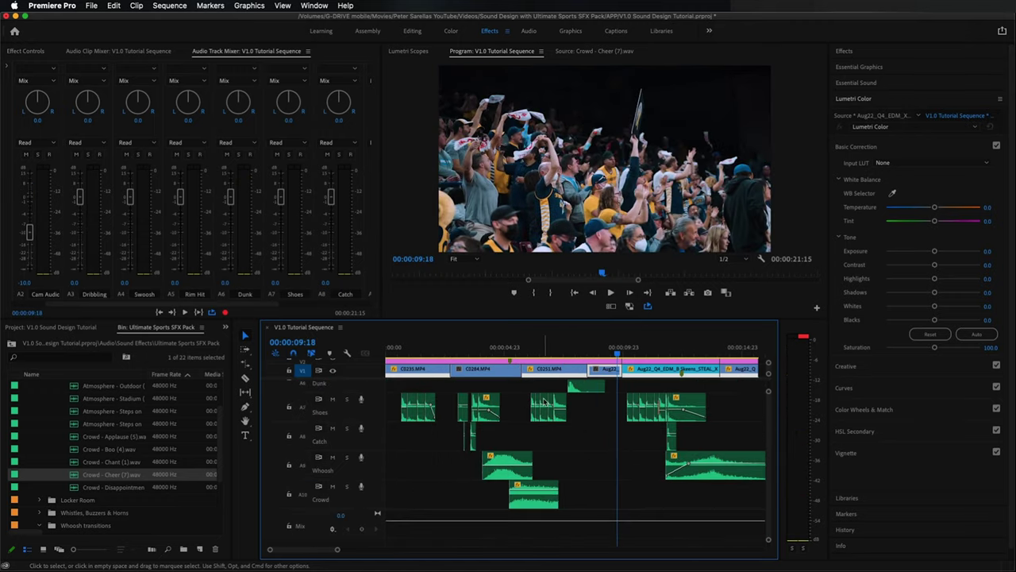
- Set the Crowd track level to -3.8 dB for the cheer under the C0251.MP4 shot
click(535, 355)
key(=)
click(556, 496)
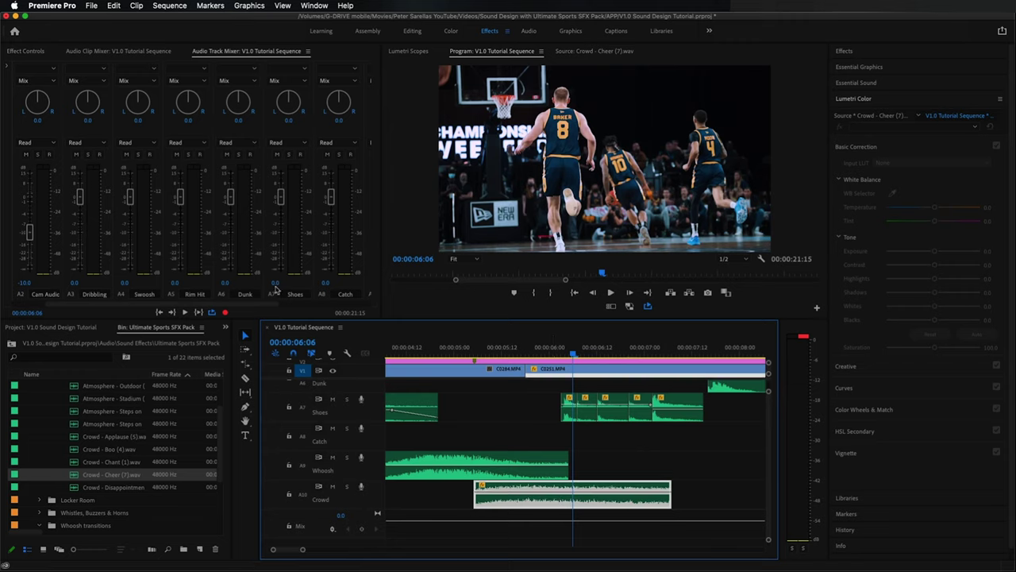
drag(235, 304, 320, 291)
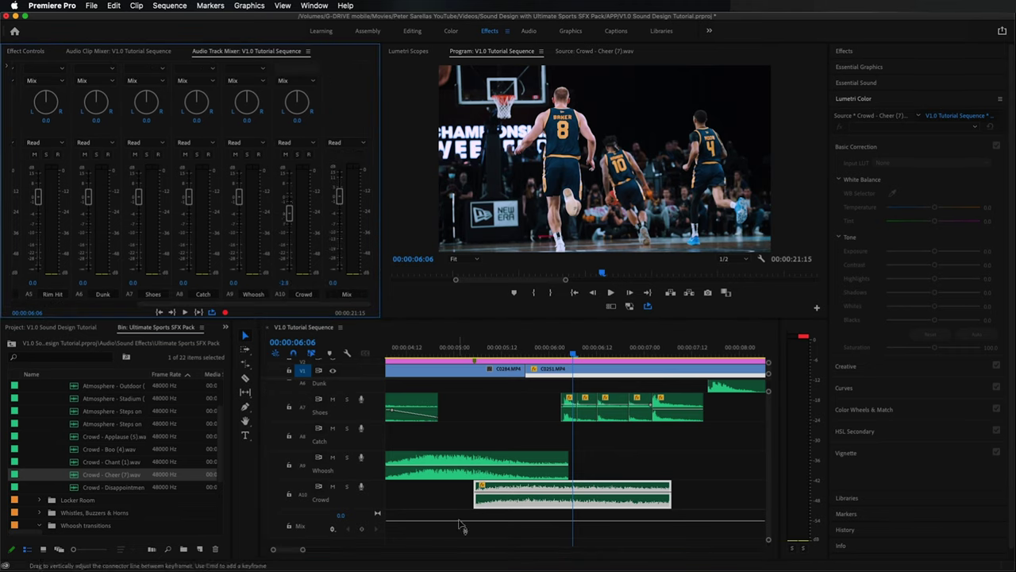
- Extend the crowd cheer clip at both ends and keyframe its volume to fade in and gradually fade down
drag(469, 502, 439, 501)
drag(671, 496, 735, 496)
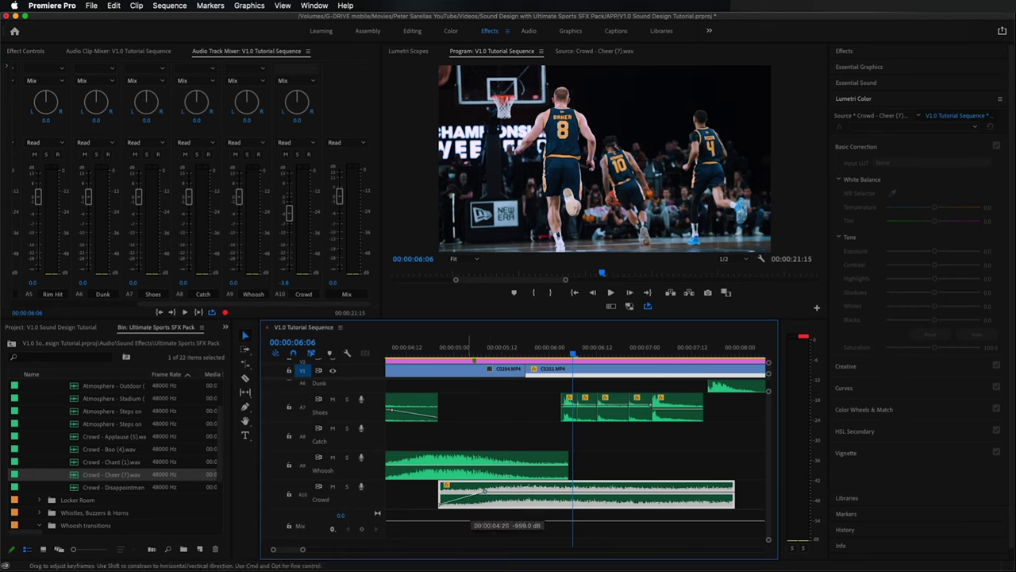
drag(742, 498, 765, 504)
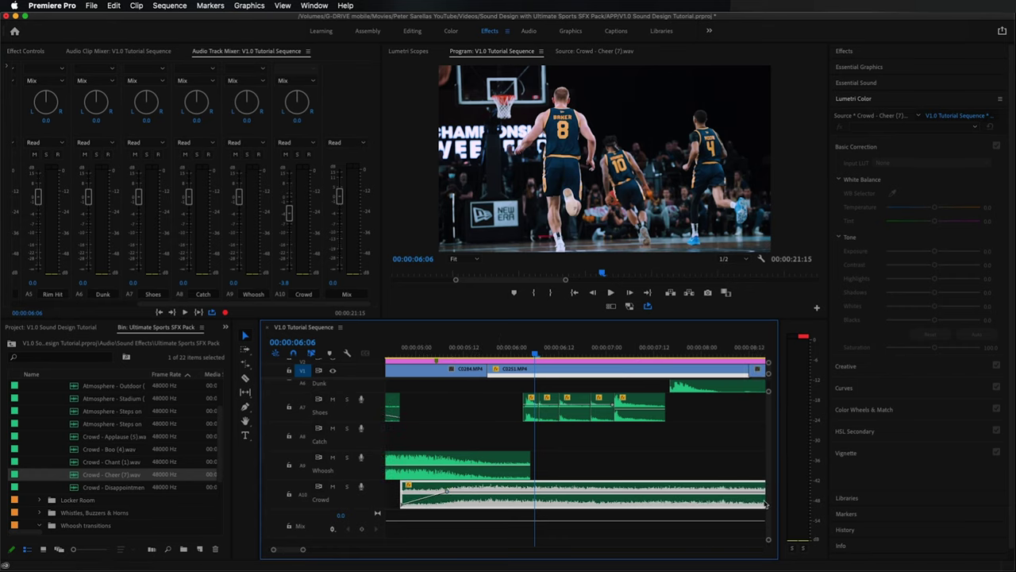
key(minus)
key(minus)
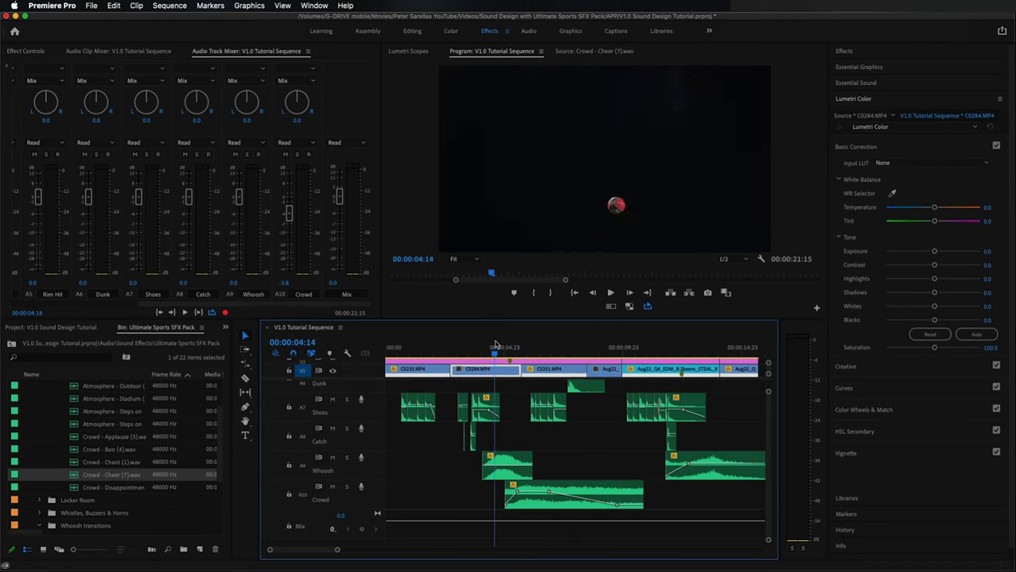
- Play the sequence from about 00:00:04:14 to check the crowd cheer against the other effects
click(495, 347)
key(space)
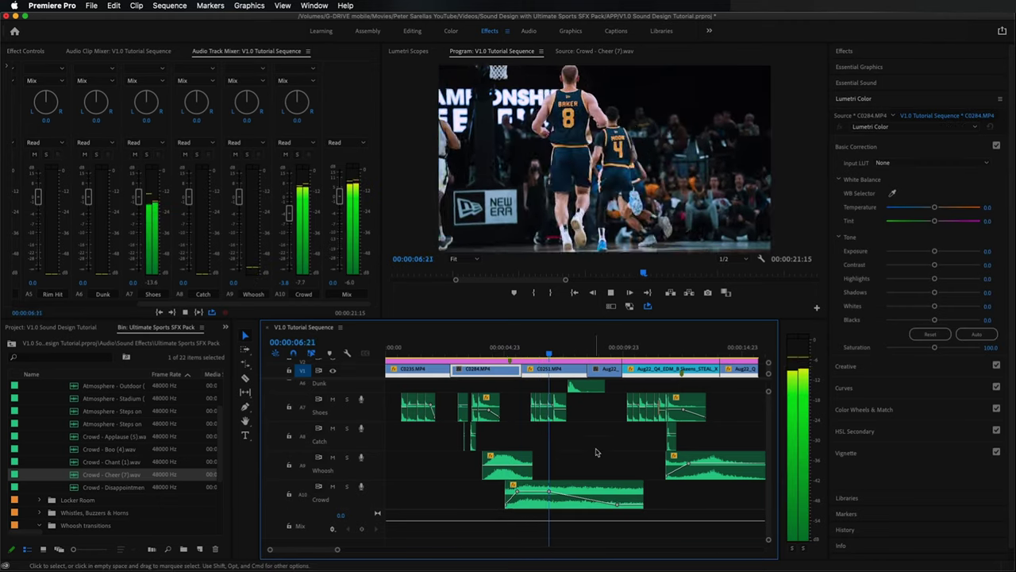
key(space)
- Keyframe the C0251.MP4 camera audio to rise by about 4.5 dB around 00:00:08:00, ahead of the fan reaction shot, and play it back
scroll(595, 467, up, 6)
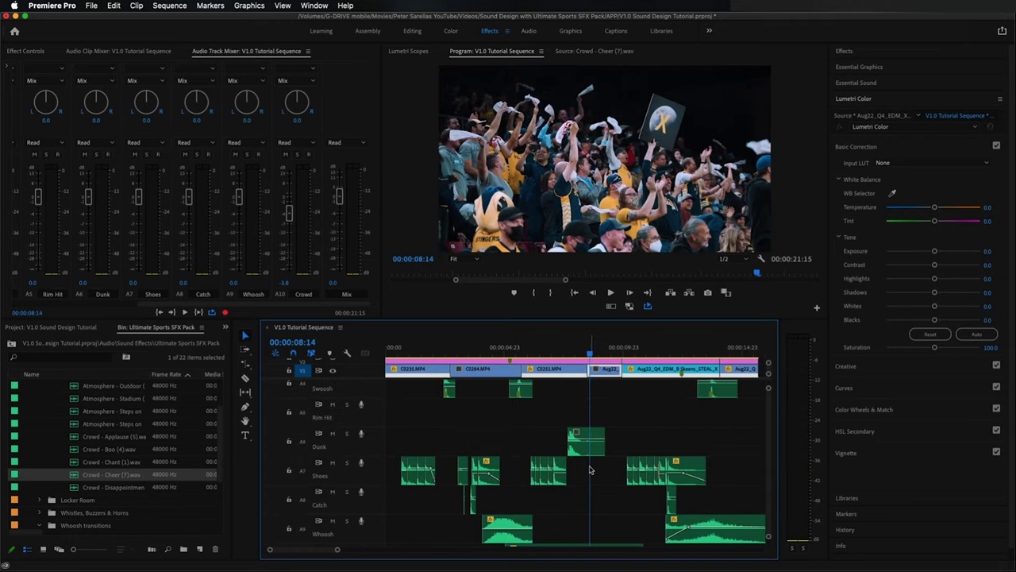
key(equal)
key(equal)
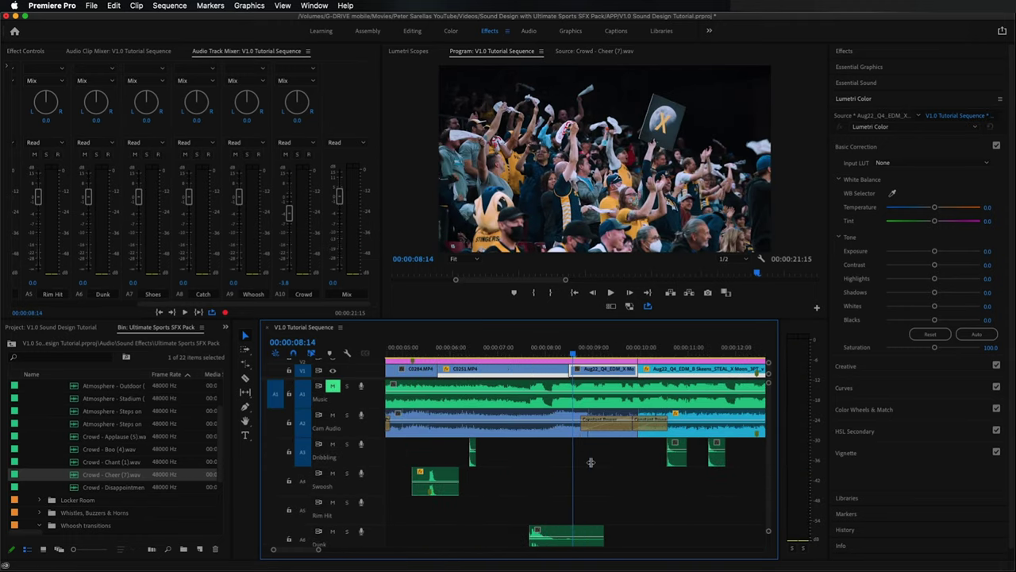
click(522, 429)
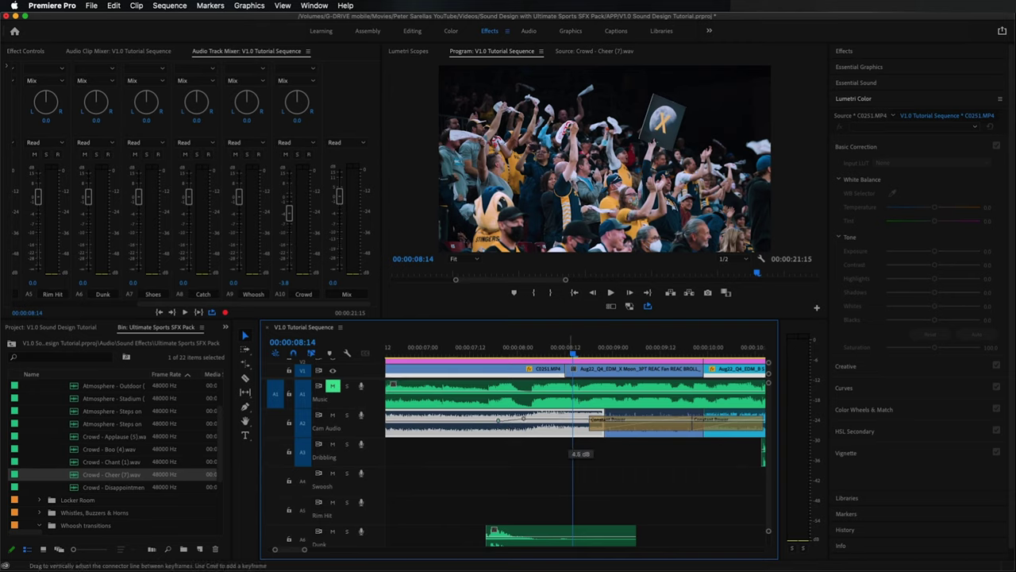
click(478, 350)
key(space)
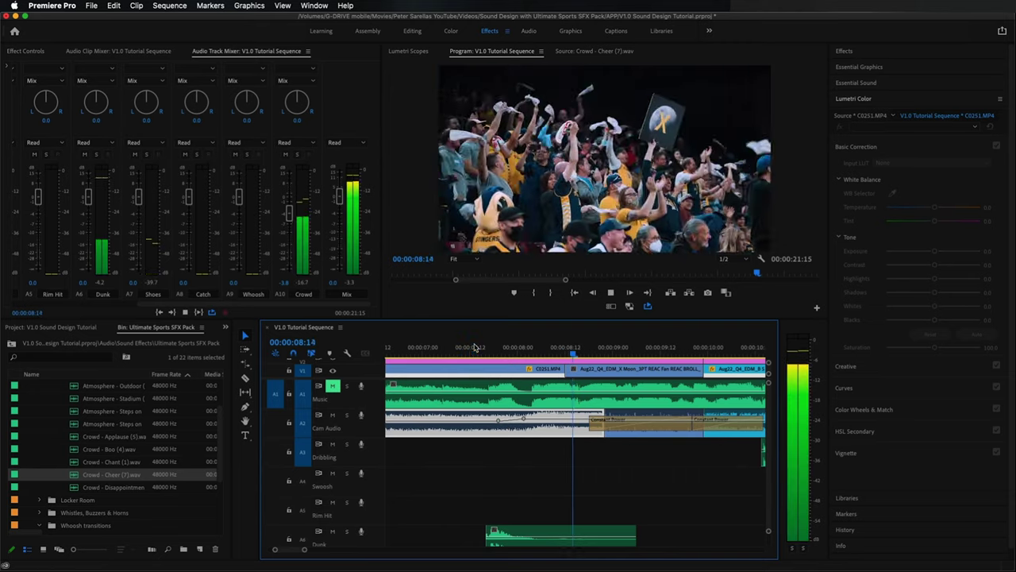
click(613, 446)
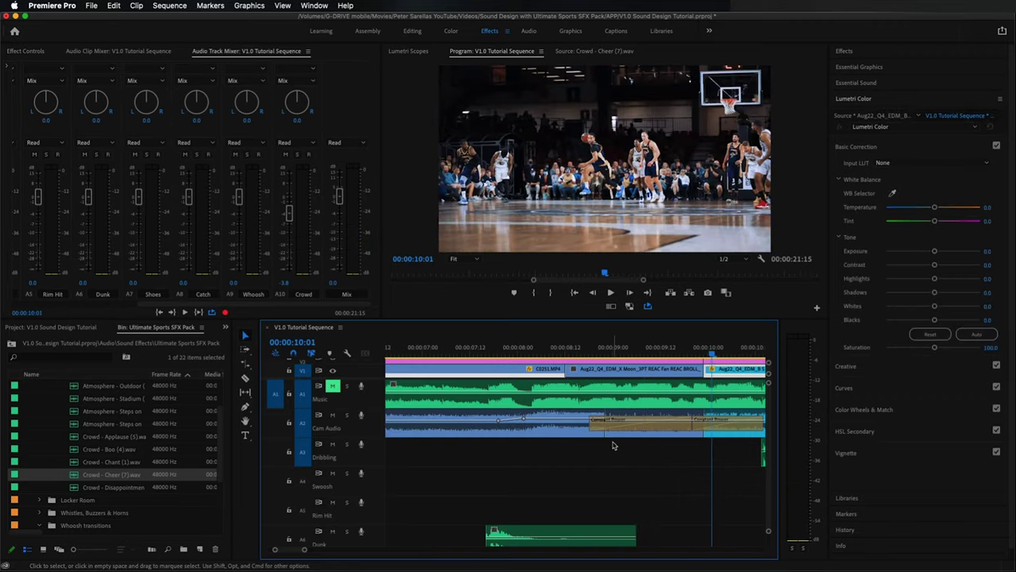
- Play the sequence through the steal and final shots to review the remaining sound
key(minus)
key(minus)
key(minus)
key(minus)
key(equal)
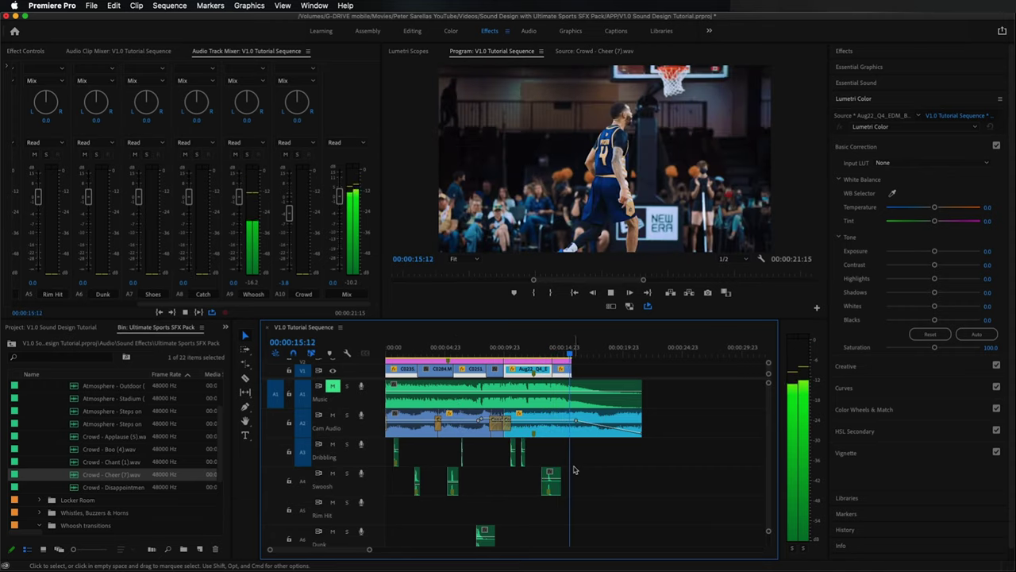
key(space)
- Keyframe the steal shot's camera audio to rise as the ball goes in at about 00:00:13:19, and play it through the ending
key(equal)
key(equal)
key(space)
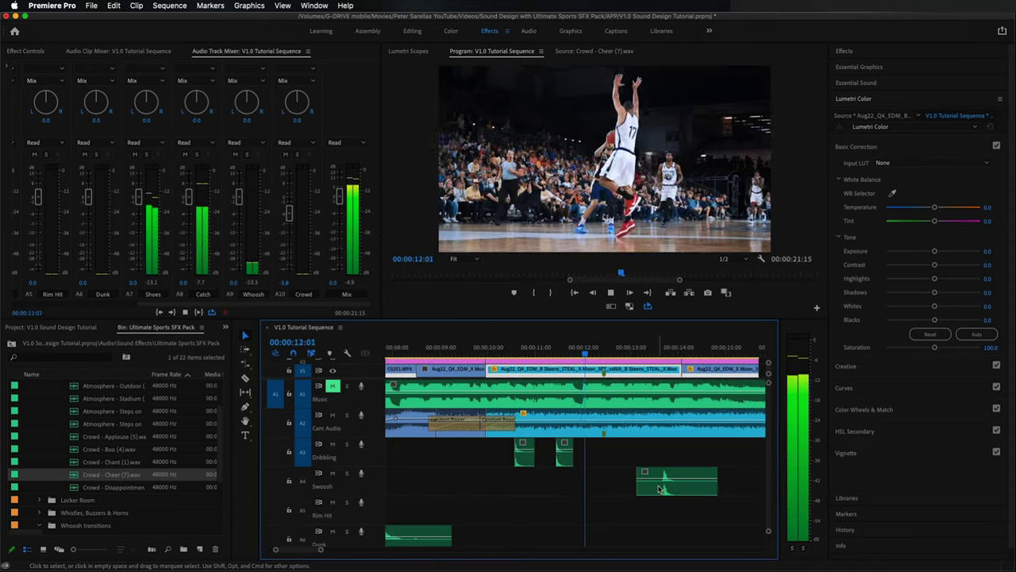
key(space)
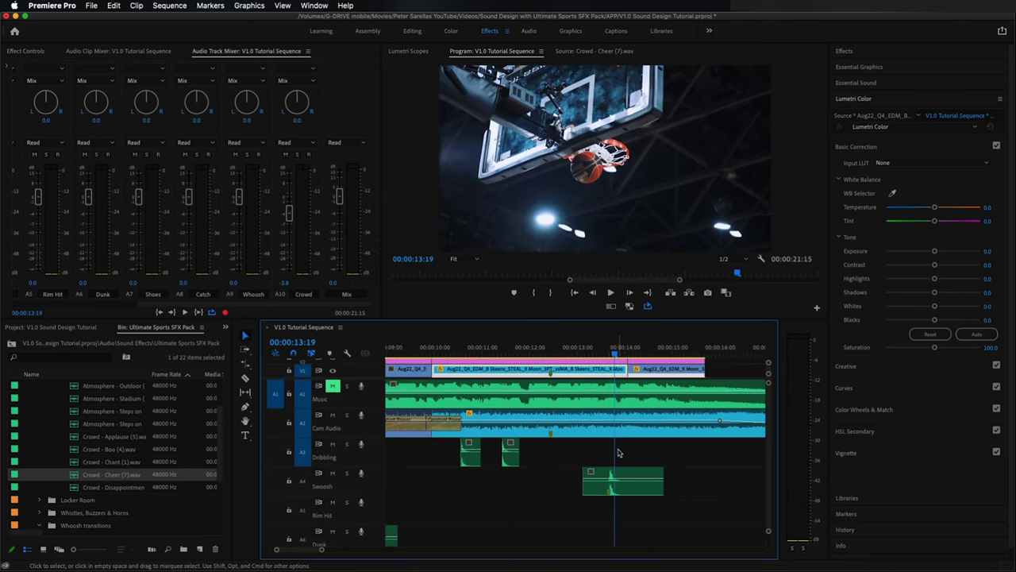
click(608, 423)
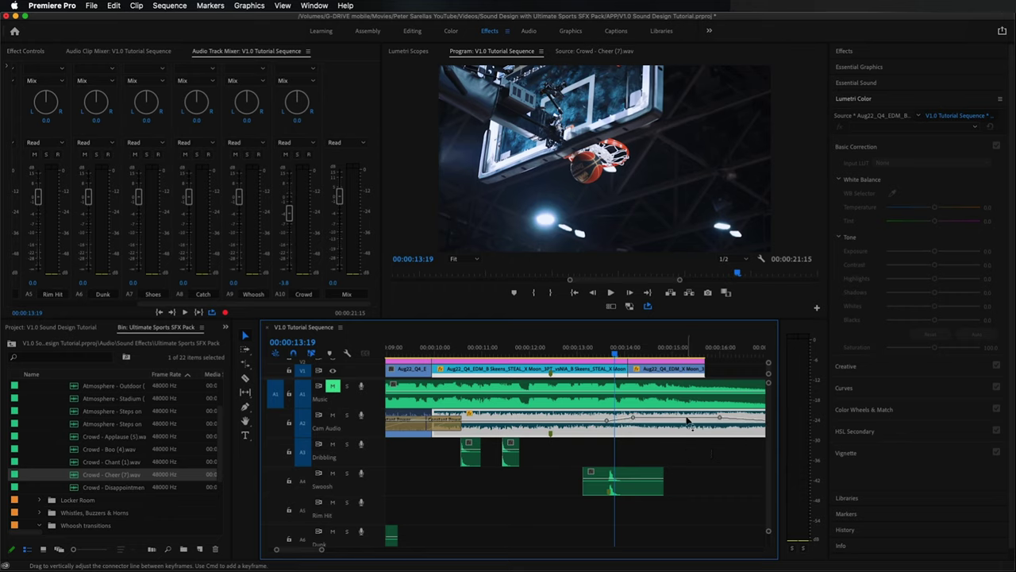
key(space)
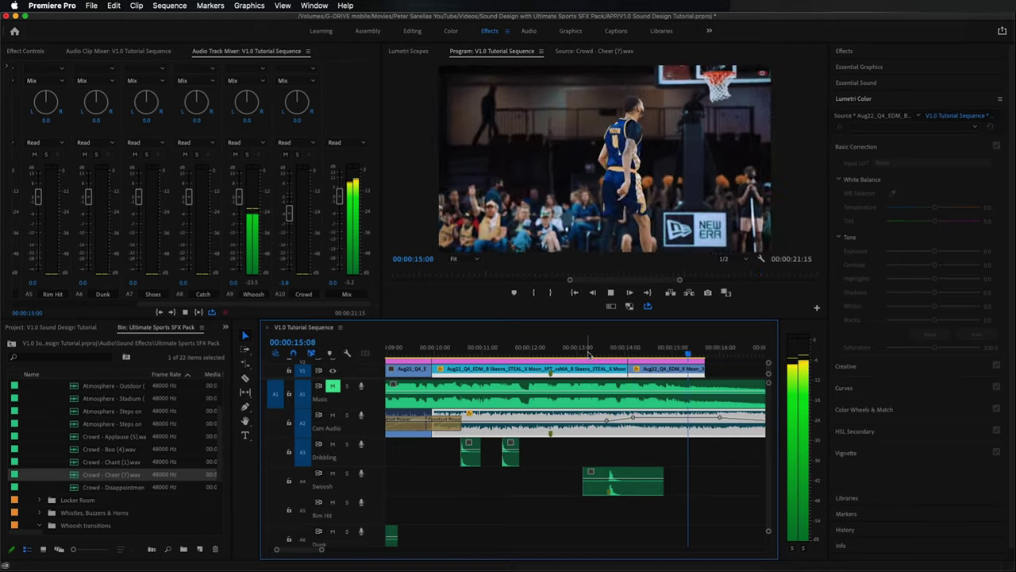
key(minus)
key(minus)
key(minus)
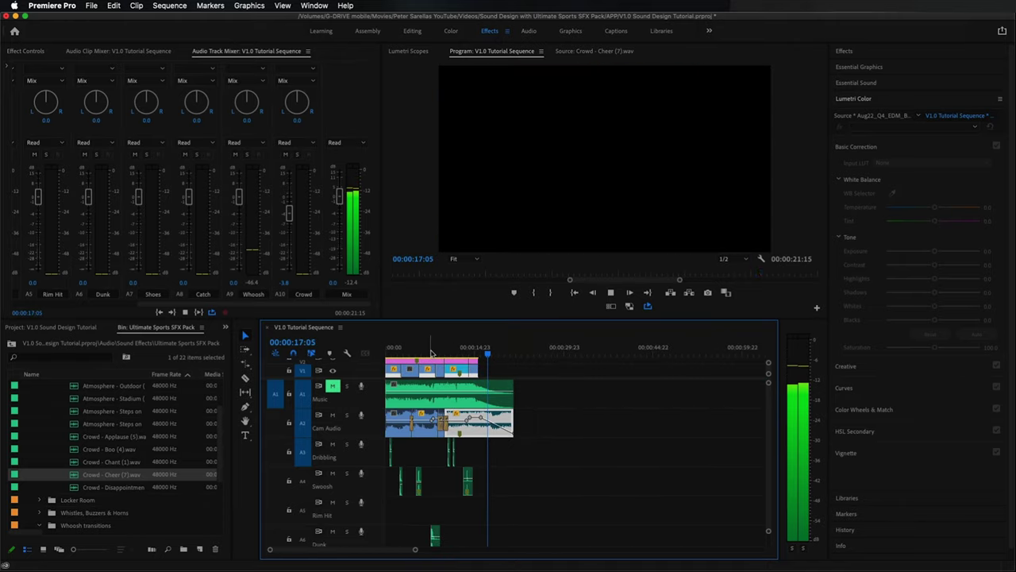